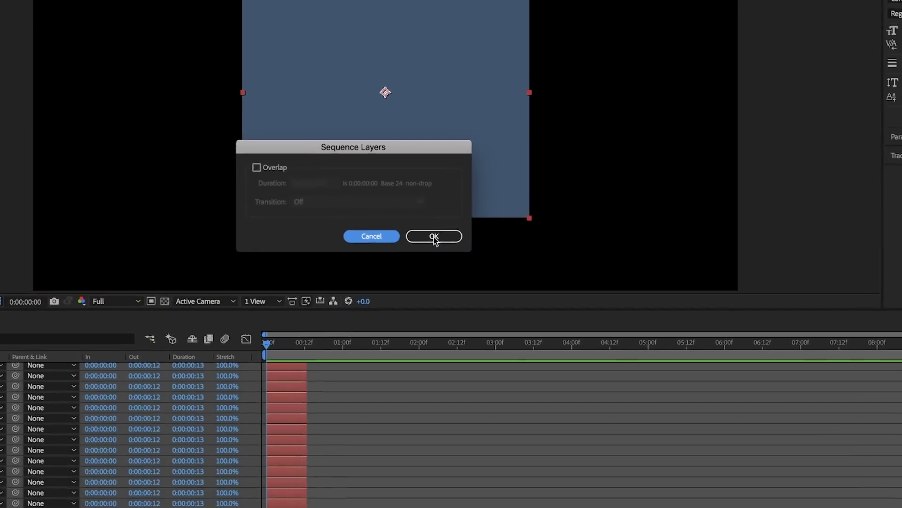
- Sequence the selected red solid layers end to end with Overlap turned off
{"action": "left_click", "coordinate": [433, 236]}
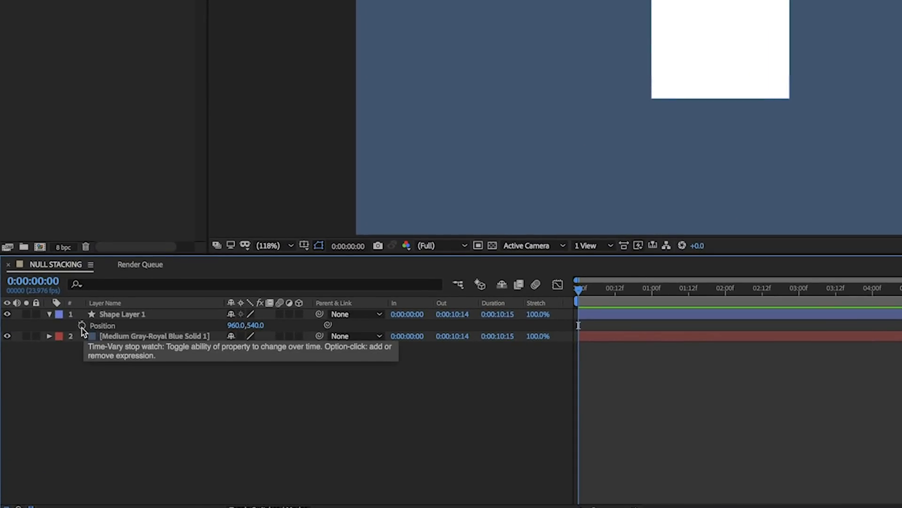
- Keyframe Shape Layer 1's Position at 960, 540 and move that keyframe to the 1-second mark
{"action": "left_click", "coordinate": [147, 320]}
{"action": "key", "text": "p"}
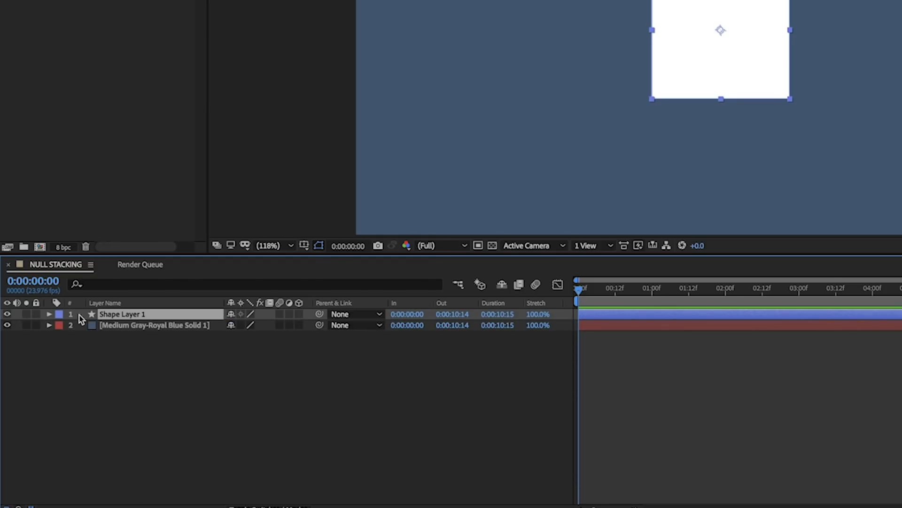
{"action": "key", "text": "p"}
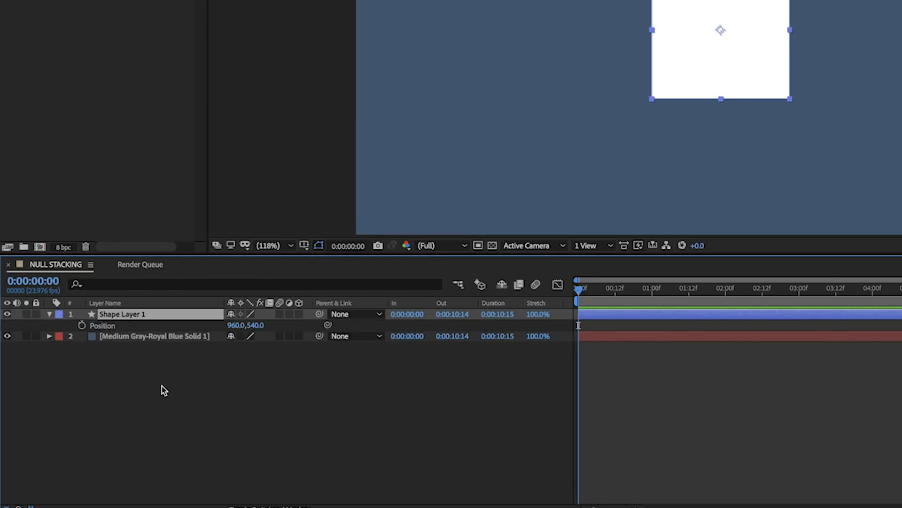
{"action": "left_click", "coordinate": [83, 325]}
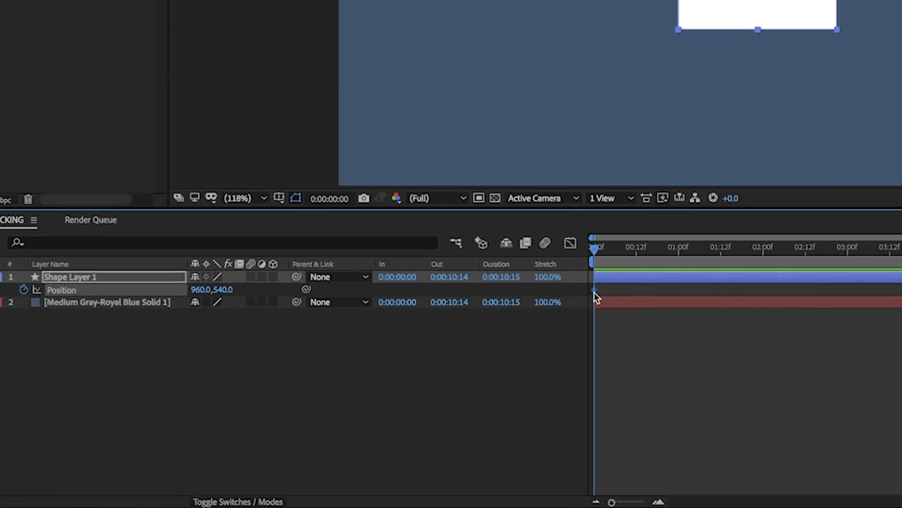
{"action": "mouse_move", "coordinate": [381, 384]}
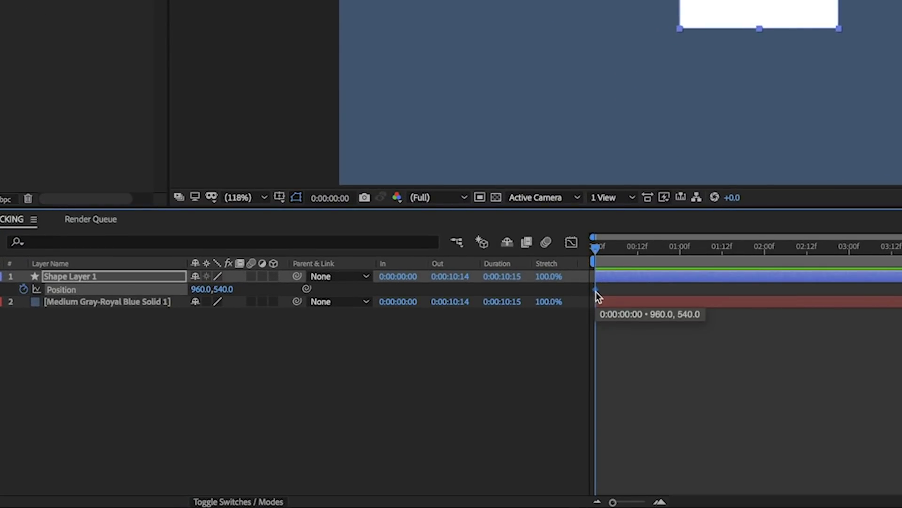
{"action": "left_click_drag", "start_coordinate": [600, 294], "coordinate": [679, 303]}
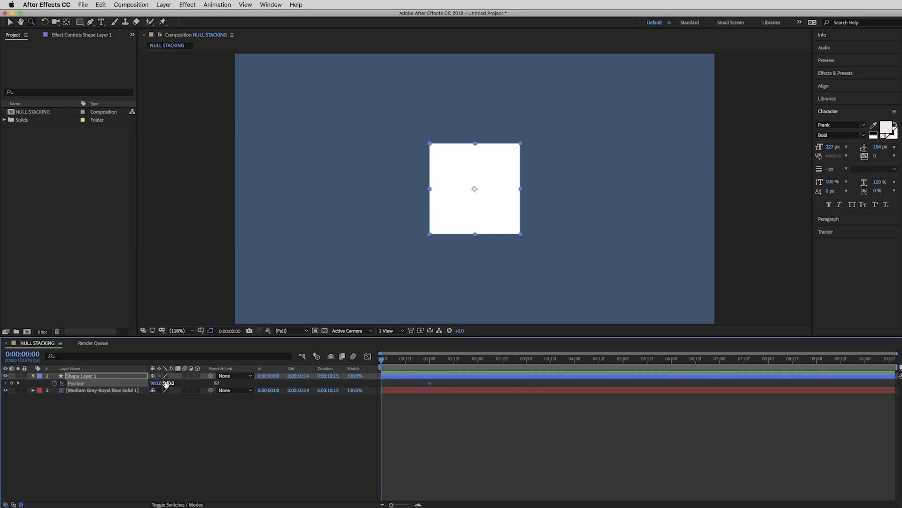
- Keyframe the square's Position below the frame at time zero and preview its rise with the work area ending at 0:00:01:06
{"action": "left_click_drag", "start_coordinate": [169, 382], "coordinate": [470, 410]}
{"action": "left_click", "coordinate": [443, 363]}
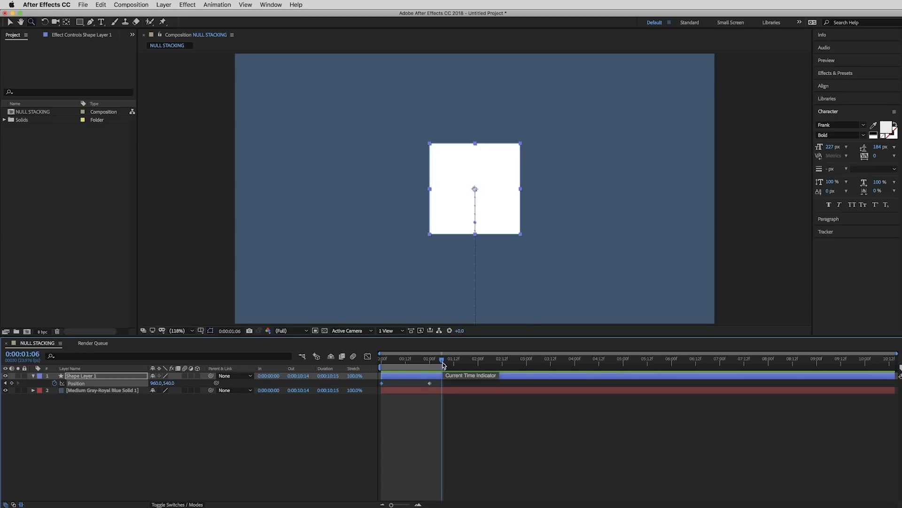
{"action": "key", "text": "space"}
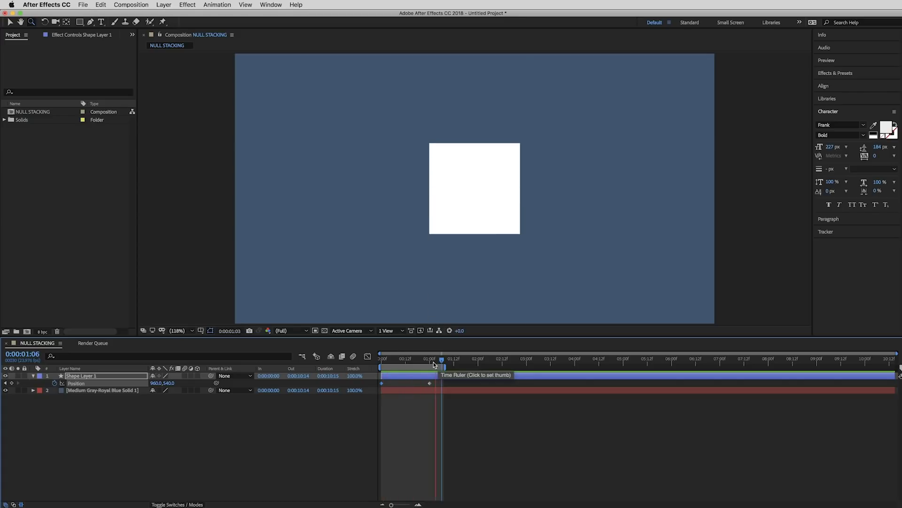
{"action": "left_click", "coordinate": [393, 360]}
{"action": "left_click_drag", "start_coordinate": [393, 360], "coordinate": [420, 362]}
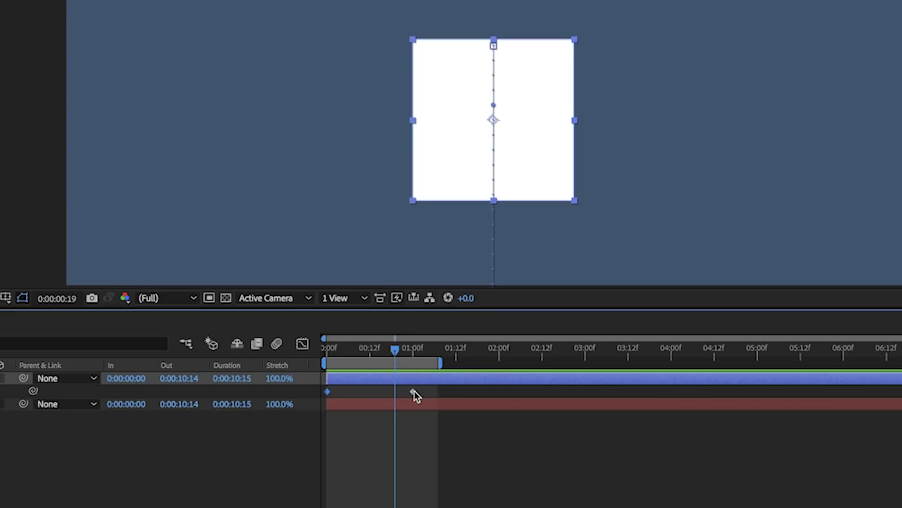
- Apply Easy Ease to Shape Layer 1's Position keyframe at 1 second and scrub through the motion
{"action": "right_click", "coordinate": [414, 393]}
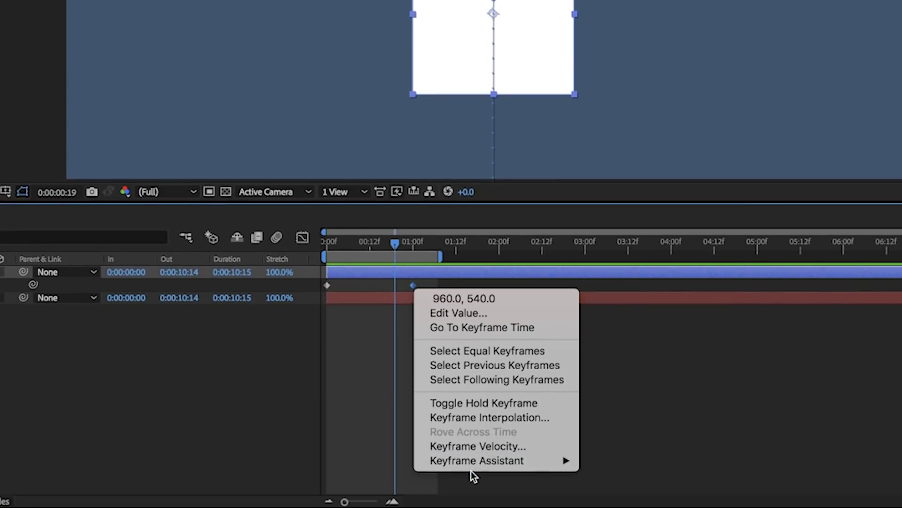
{"action": "mouse_move", "coordinate": [471, 461]}
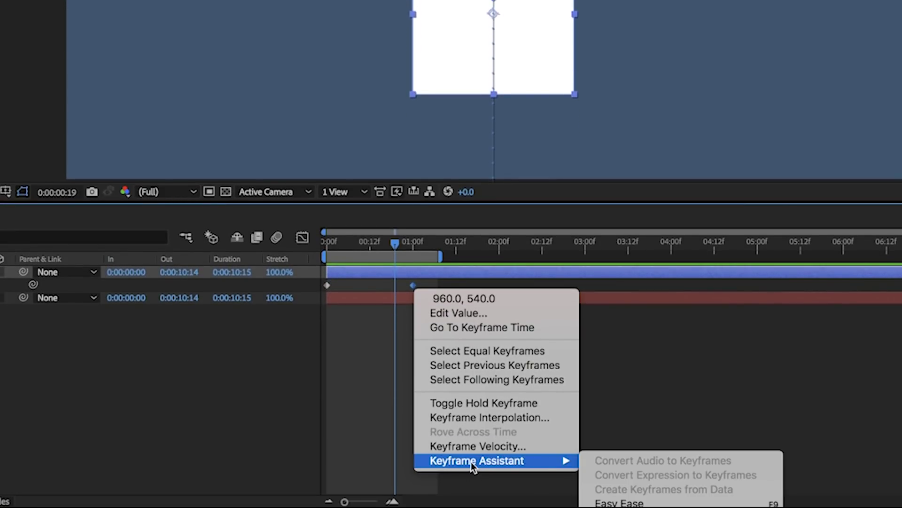
{"action": "left_click", "coordinate": [613, 503]}
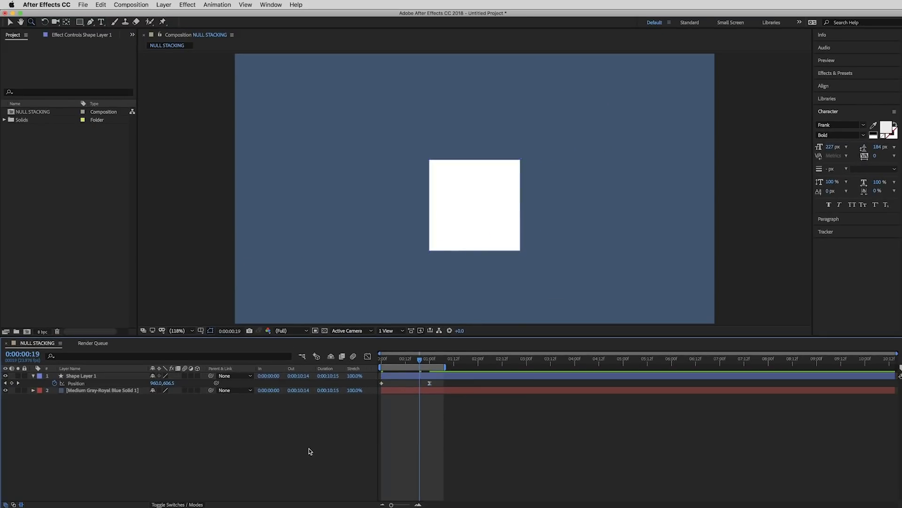
{"action": "mouse_move", "coordinate": [397, 360]}
{"action": "left_mouse_down"}
{"action": "mouse_move", "coordinate": [425, 363]}
{"action": "mouse_move", "coordinate": [404, 364]}
{"action": "left_mouse_up"}
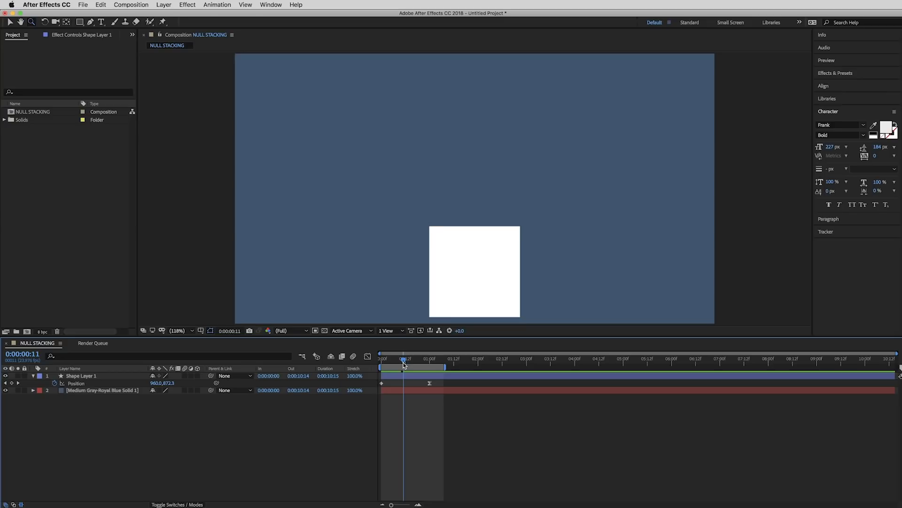
- Lengthen the last Position keyframe's incoming ease in the speed graph back to about frame 12, and preview the animation
{"action": "left_click", "coordinate": [431, 383]}
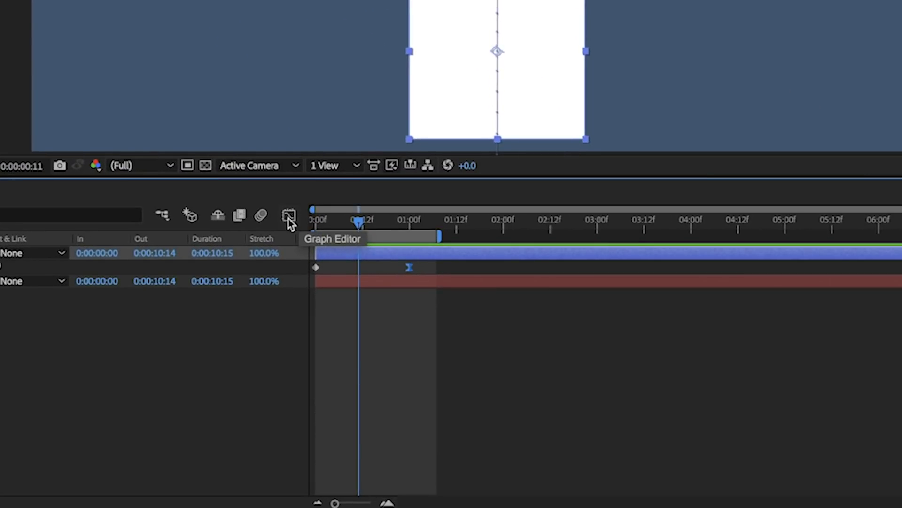
{"action": "left_click", "coordinate": [289, 217]}
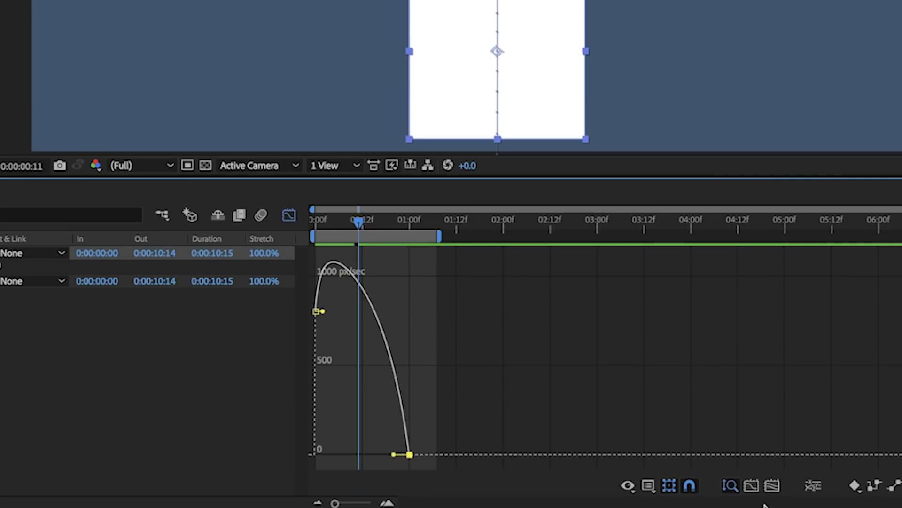
{"action": "left_click", "coordinate": [650, 486]}
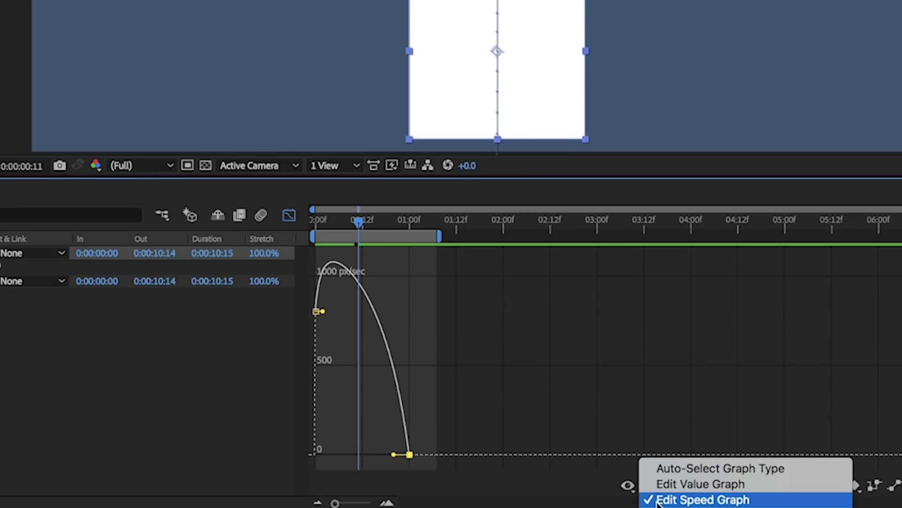
{"action": "left_click", "coordinate": [655, 499]}
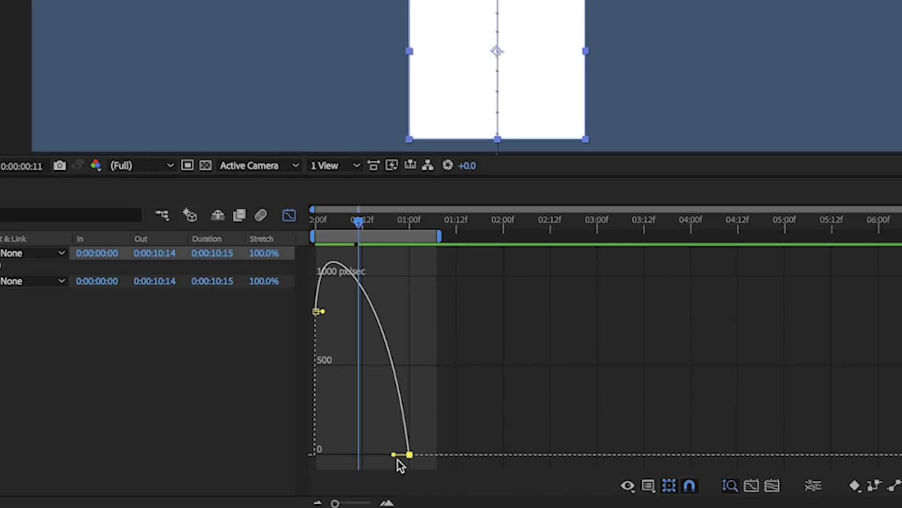
{"action": "left_click_drag", "start_coordinate": [394, 455], "coordinate": [362, 455]}
{"action": "left_click_drag", "start_coordinate": [335, 503], "coordinate": [366, 503]}
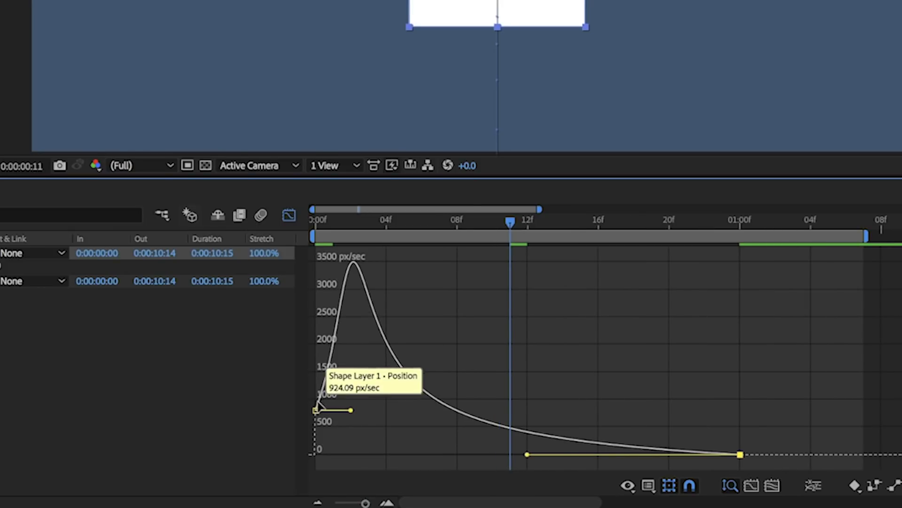
{"action": "mouse_move", "coordinate": [351, 261]}
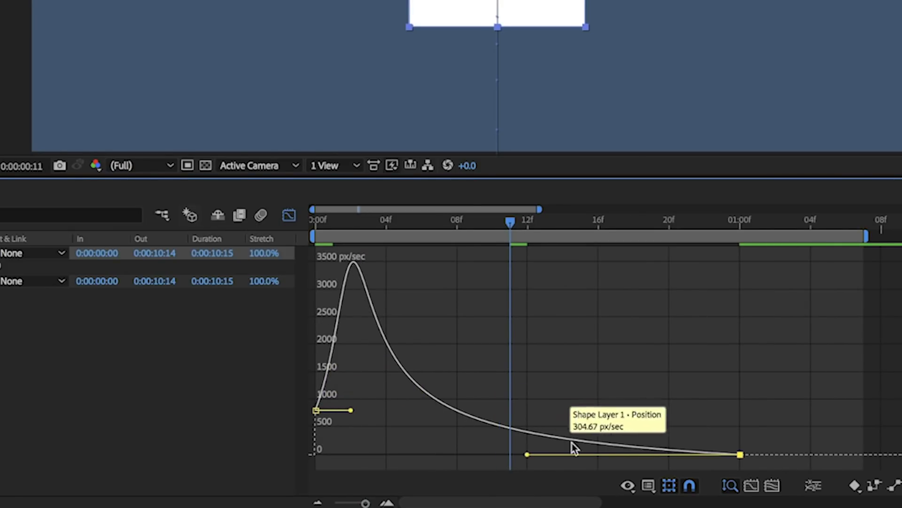
{"action": "left_click", "coordinate": [39, 416]}
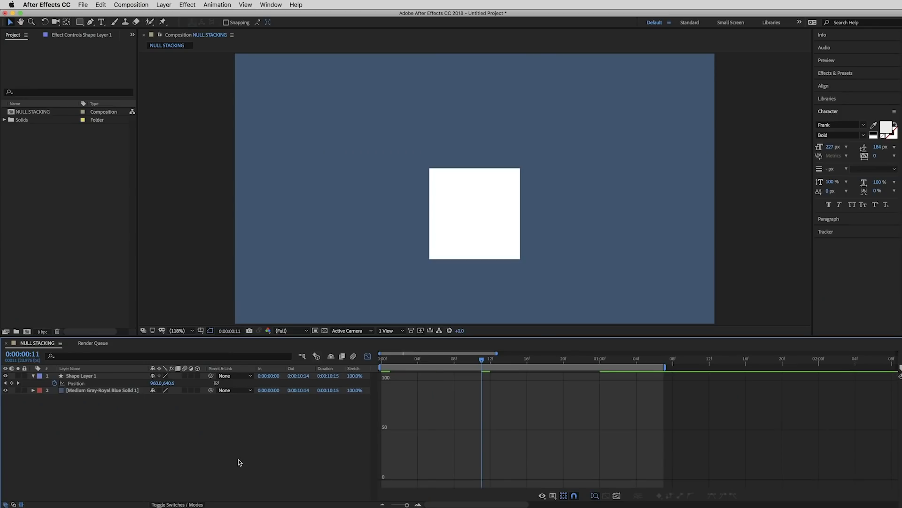
{"action": "key", "text": "space"}
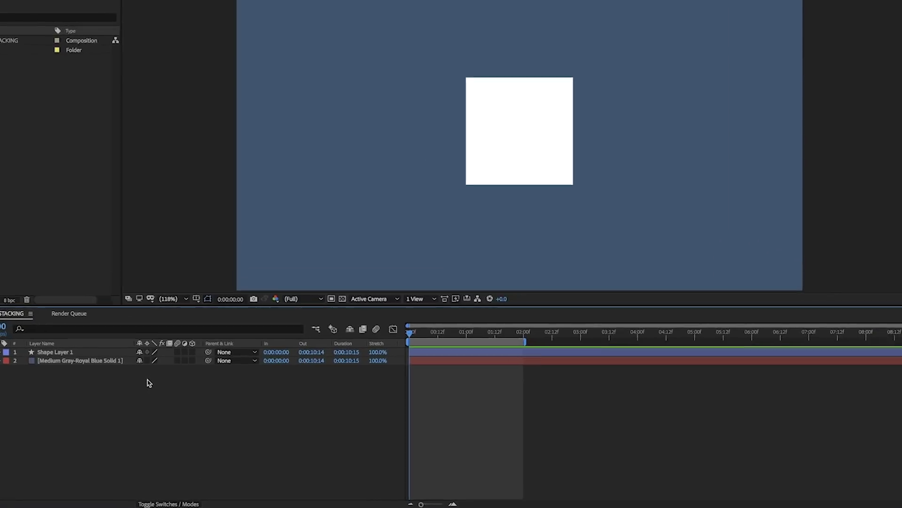
- Create a new null object and parent Shape Layer 1 to it
{"action": "right_click", "coordinate": [159, 400]}
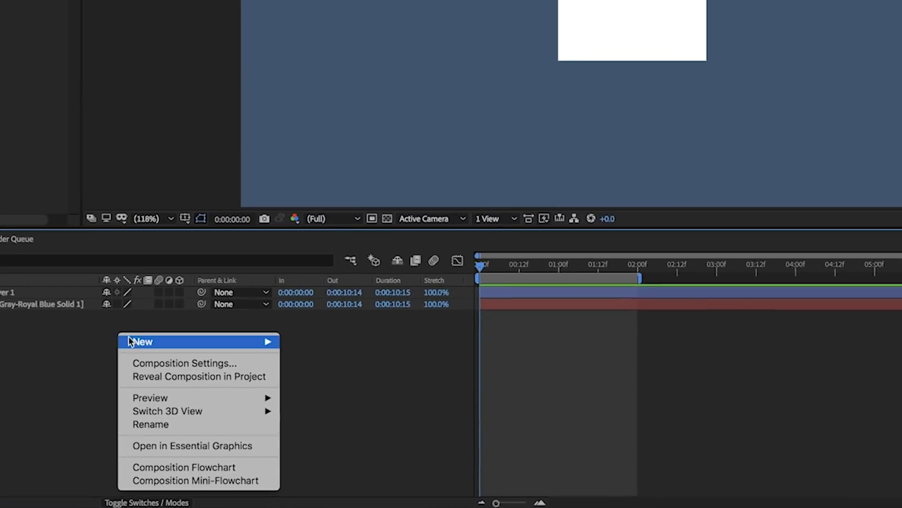
{"action": "mouse_move", "coordinate": [171, 406]}
{"action": "left_click", "coordinate": [333, 413]}
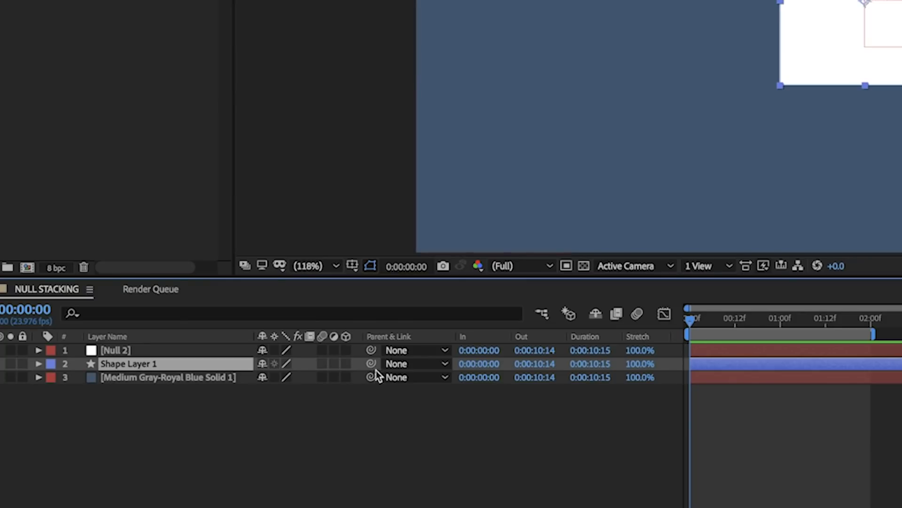
{"action": "left_click_drag", "start_coordinate": [370, 363], "coordinate": [123, 348]}
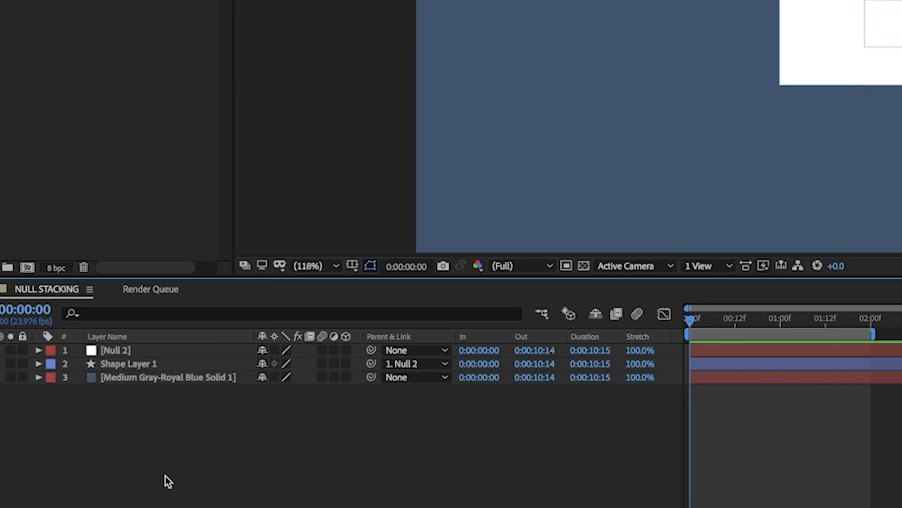
- Animate the null's Position from 960, 1354 at time zero to 960, 540 at about frame 14
{"action": "left_click", "coordinate": [126, 353]}
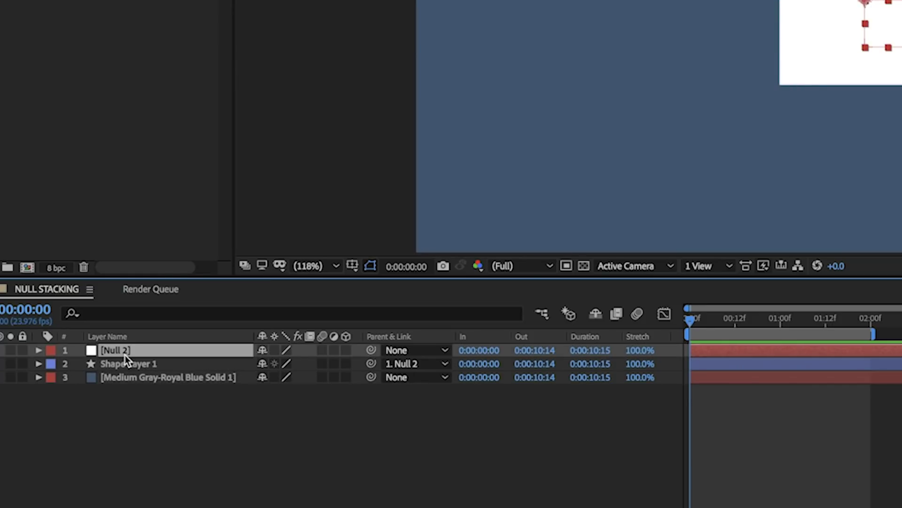
{"action": "key", "text": "p"}
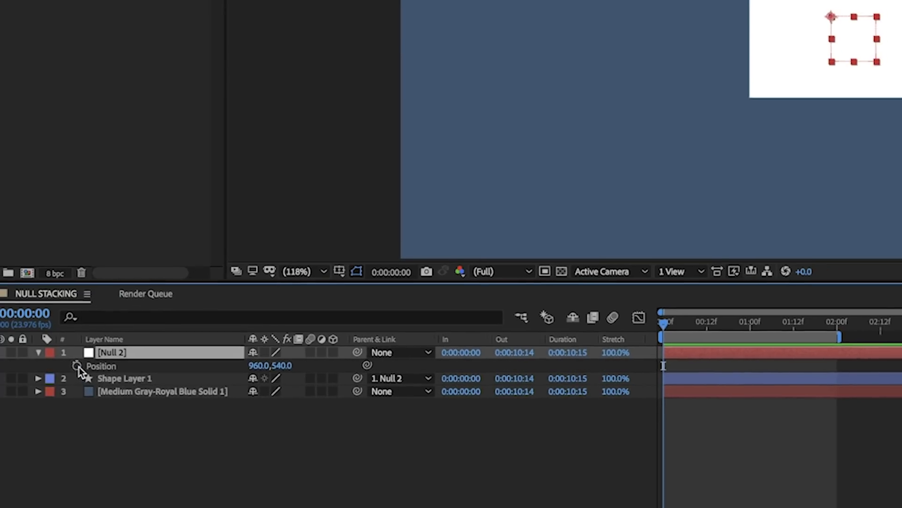
{"action": "left_click", "coordinate": [79, 365]}
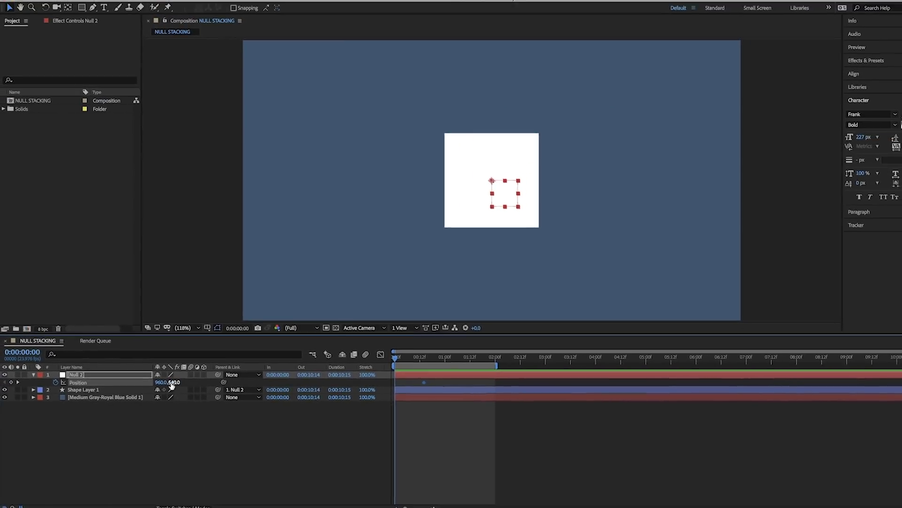
{"action": "left_click_drag", "start_coordinate": [183, 381], "coordinate": [396, 415]}
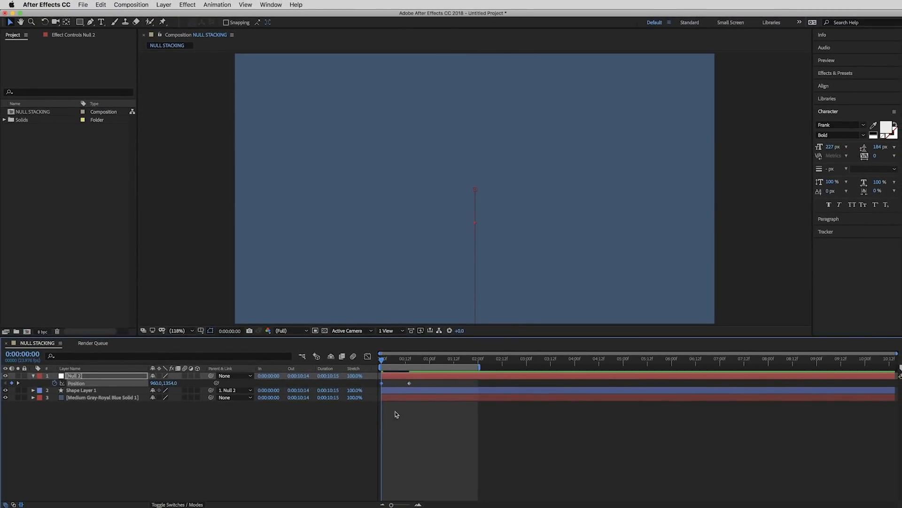
- Apply Easy Ease to the null's second Position keyframe, lengthen its incoming ease in the speed graph, and preview the motion
{"action": "right_click", "coordinate": [410, 384]}
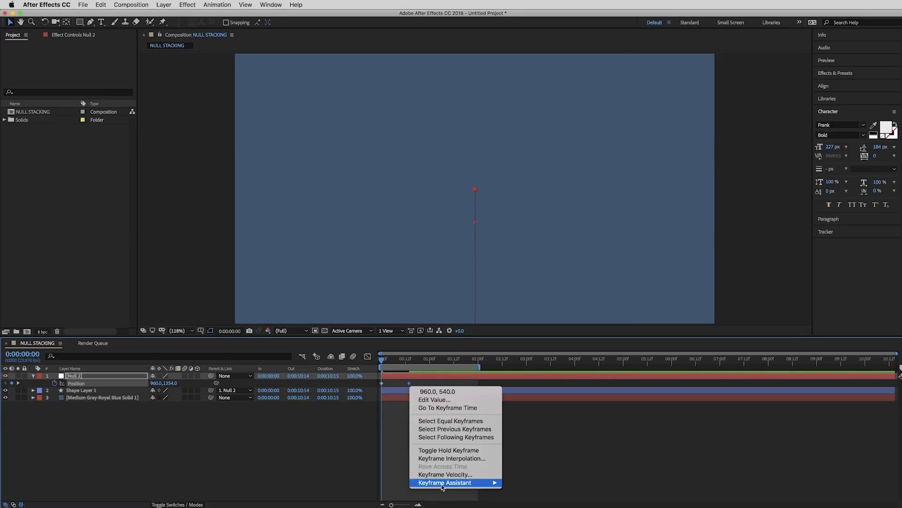
{"action": "mouse_move", "coordinate": [441, 484]}
{"action": "left_click", "coordinate": [524, 505]}
{"action": "key", "text": "shift+F3"}
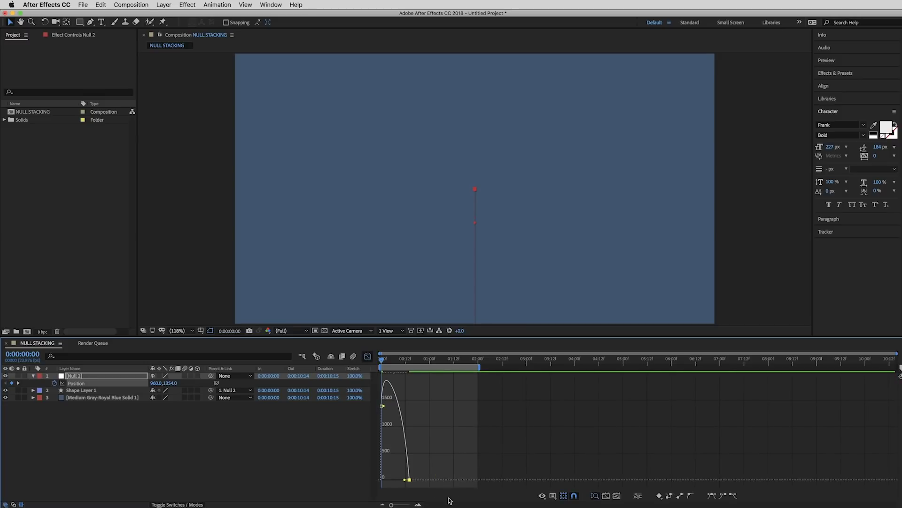
{"action": "left_click", "coordinate": [367, 356]}
{"action": "left_click", "coordinate": [300, 444]}
{"action": "key", "text": "space"}
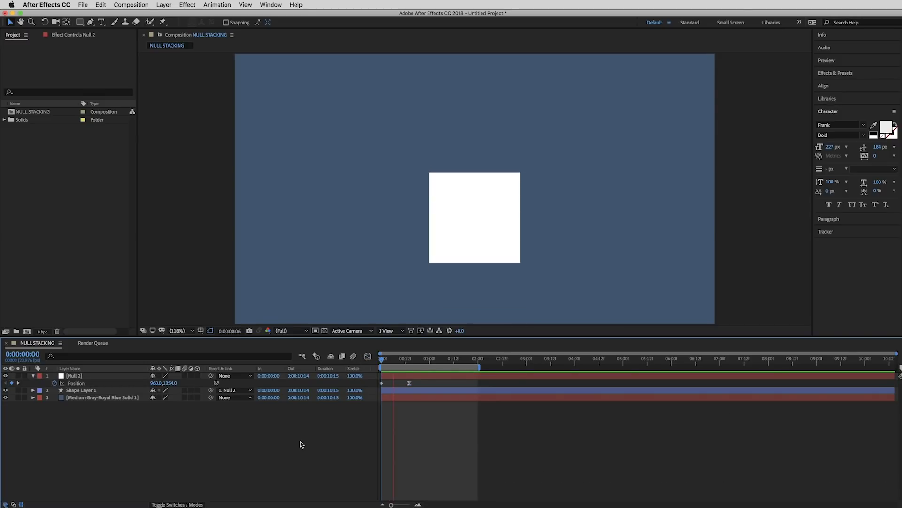
- Add a null Position keyframe at 0:00:01:01 holding 960, 540, and open its speed graph
{"action": "left_click", "coordinate": [400, 360]}
{"action": "mouse_move", "coordinate": [400, 363]}
{"action": "left_mouse_down"}
{"action": "mouse_move", "coordinate": [383, 364]}
{"action": "mouse_move", "coordinate": [412, 366]}
{"action": "left_mouse_up"}
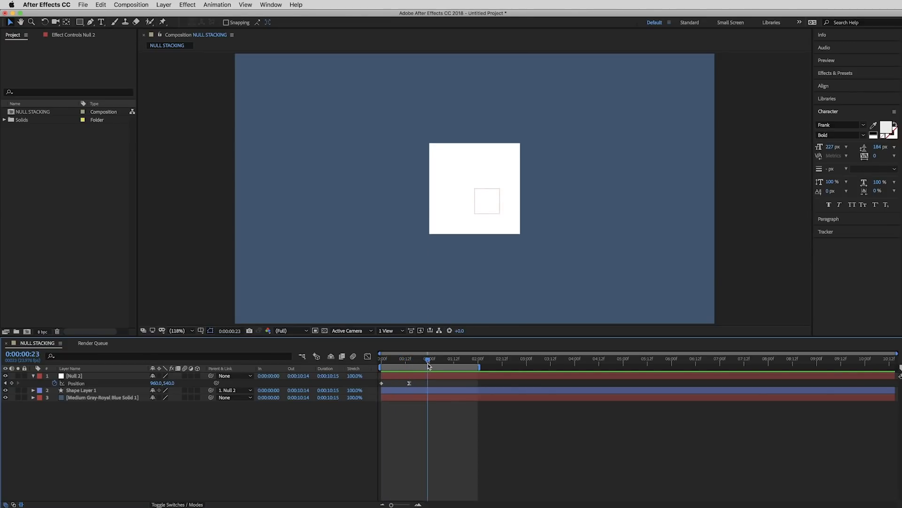
{"action": "left_click_drag", "start_coordinate": [429, 366], "coordinate": [431, 365]}
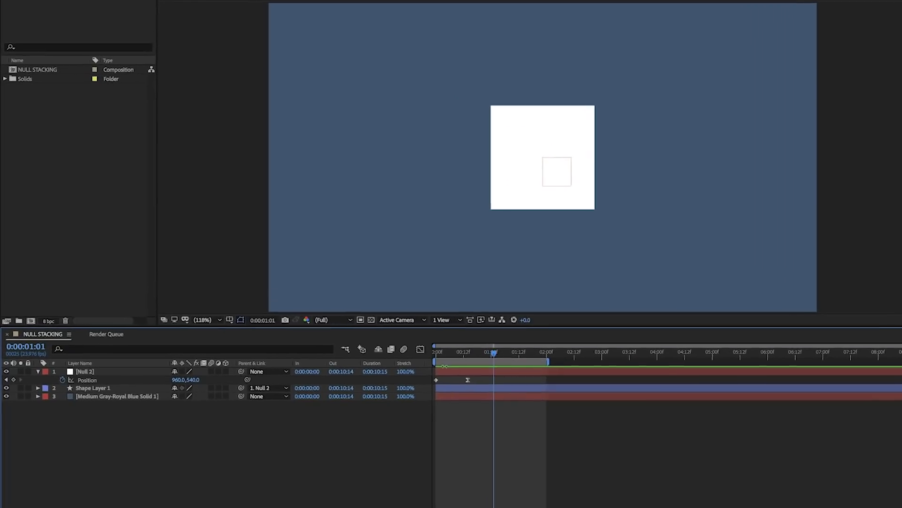
{"action": "left_click", "coordinate": [13, 379]}
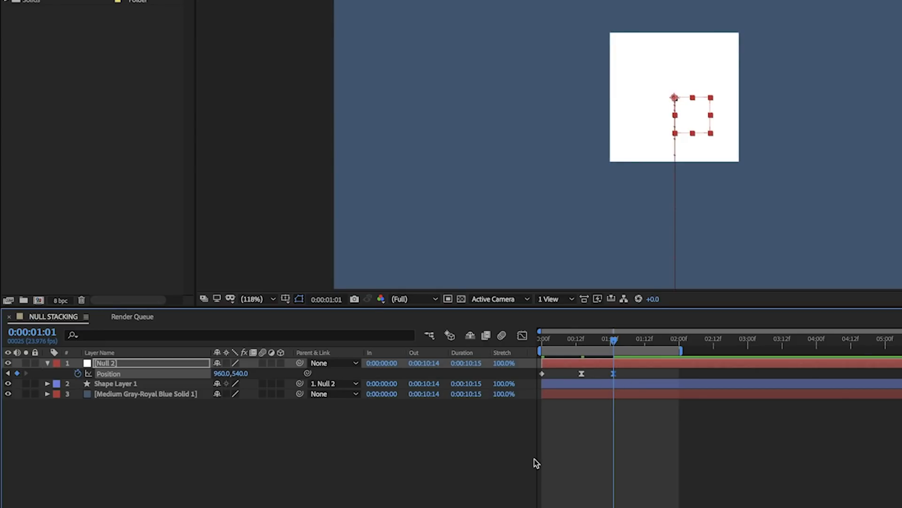
{"action": "left_click", "coordinate": [522, 336]}
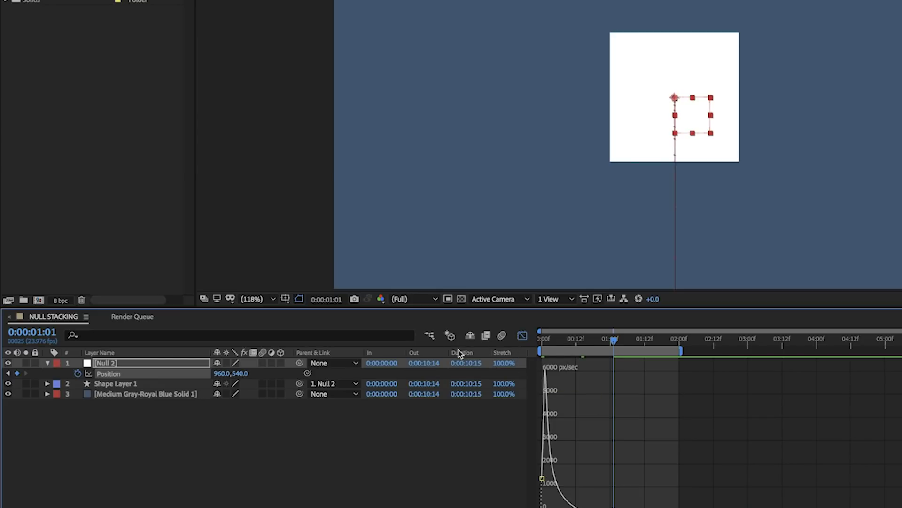
- Try moving the null to about 1561, 540 at 0:00:01:12 with a new Position keyframe, and show its speed graph
{"action": "left_click", "coordinate": [521, 336]}
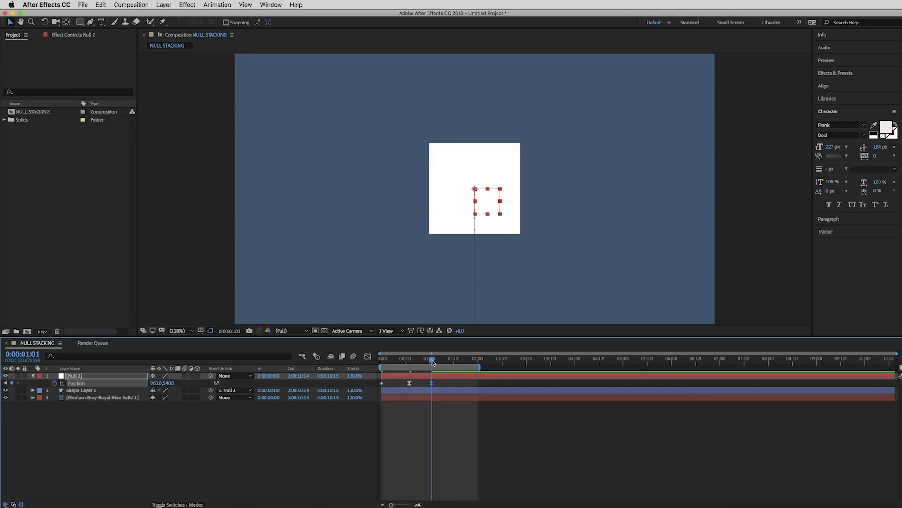
{"action": "left_click_drag", "start_coordinate": [162, 383], "coordinate": [375, 394]}
{"action": "left_click", "coordinate": [375, 394]}
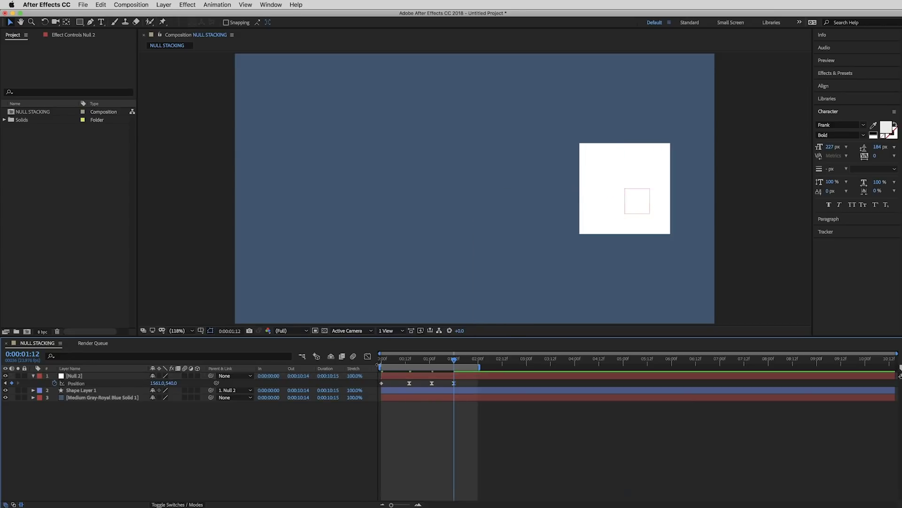
{"action": "left_click", "coordinate": [367, 356]}
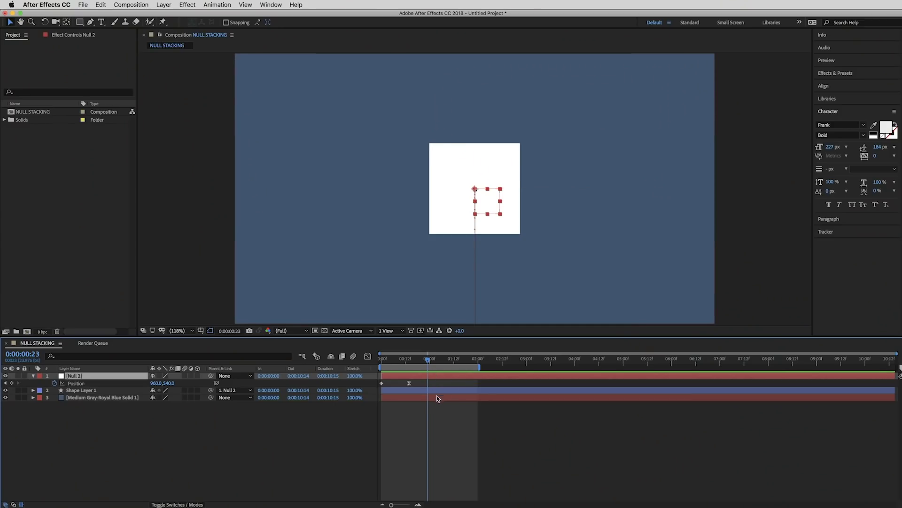
- Rename the first null "square bottom up" and parent it to a newly created null object
{"action": "left_click", "coordinate": [388, 410]}
{"action": "key", "text": "Home"}
{"action": "right_click", "coordinate": [84, 443]}
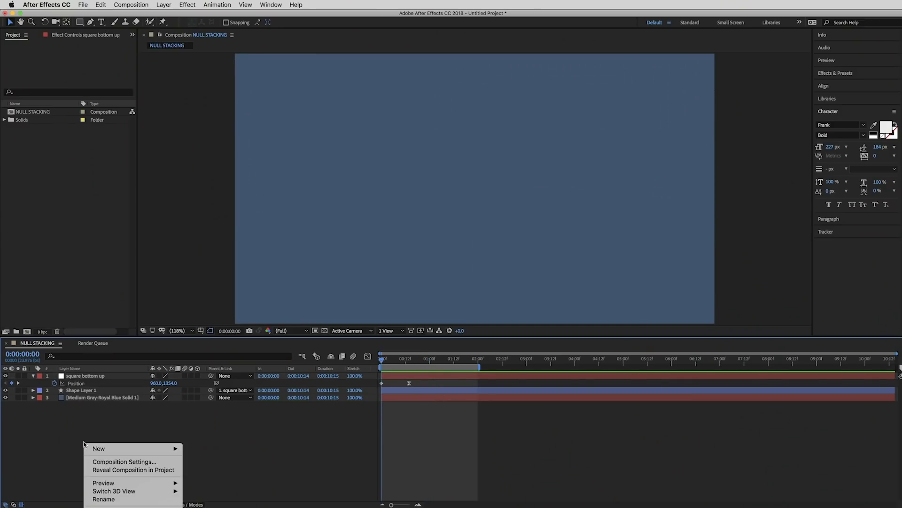
{"action": "mouse_move", "coordinate": [108, 448]}
{"action": "left_click", "coordinate": [207, 492]}
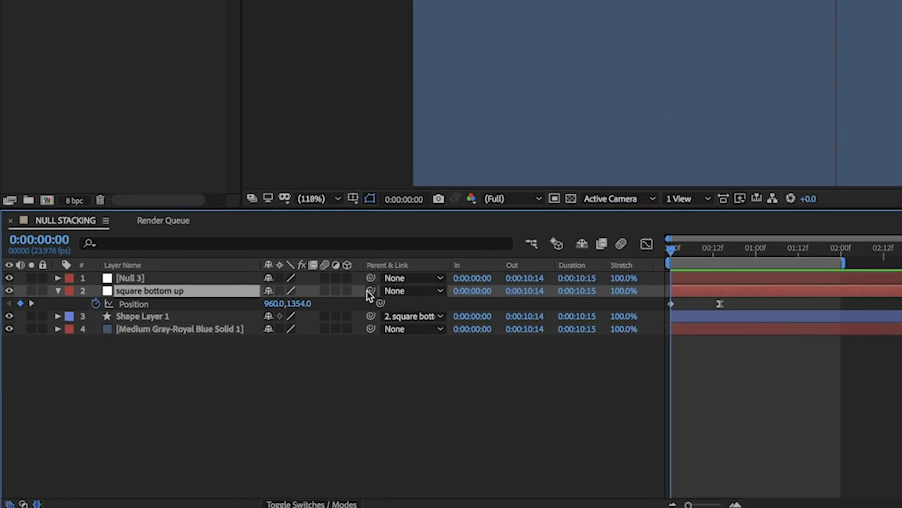
{"action": "left_click_drag", "start_coordinate": [211, 382], "coordinate": [95, 380]}
- Animate Null 3's Position from 960, 540 at 0:00:00:17 to an eased 1541, 540 at 0:00:01:08, and preview the motion
{"action": "left_click_drag", "start_coordinate": [167, 286], "coordinate": [165, 277]}
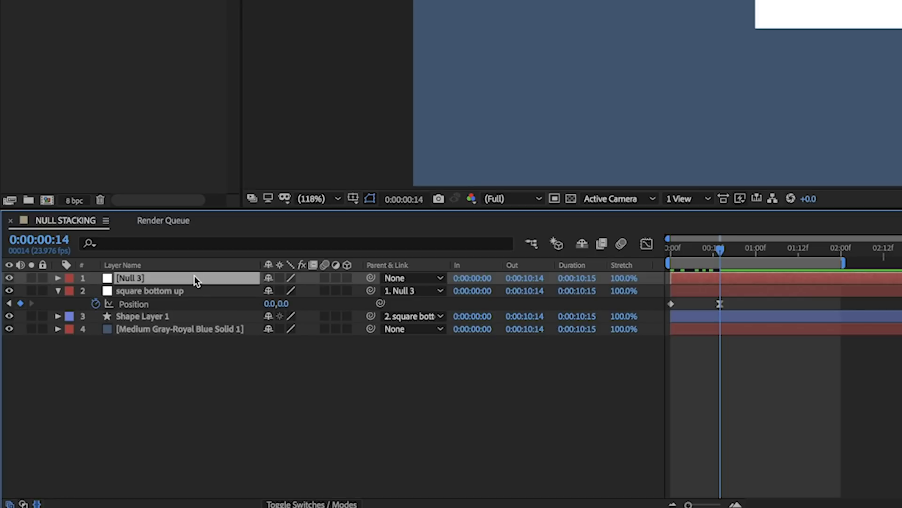
{"action": "key", "text": "p"}
{"action": "left_click_drag", "start_coordinate": [721, 250], "coordinate": [736, 251]}
{"action": "left_click_drag", "start_coordinate": [669, 250], "coordinate": [665, 250]}
{"action": "left_click", "coordinate": [27, 291]}
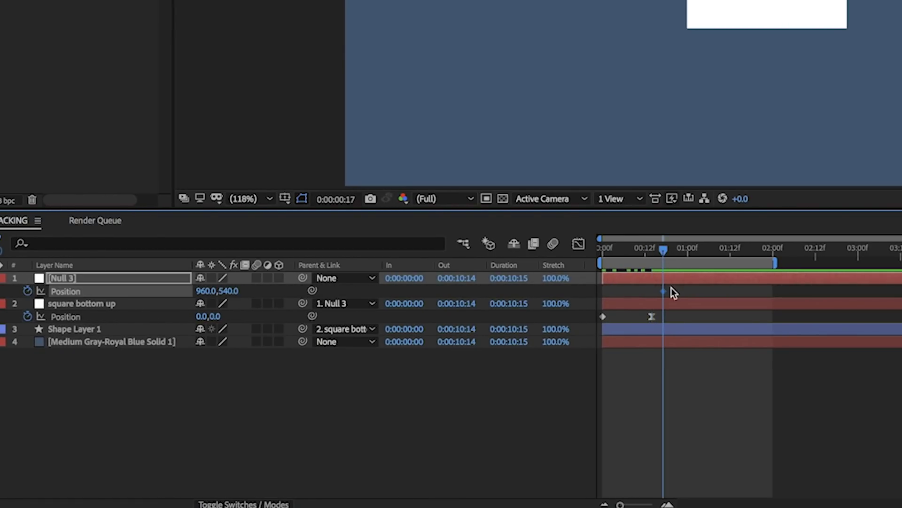
{"action": "left_click_drag", "start_coordinate": [672, 247], "coordinate": [718, 249]}
{"action": "left_click_drag", "start_coordinate": [206, 291], "coordinate": [715, 338]}
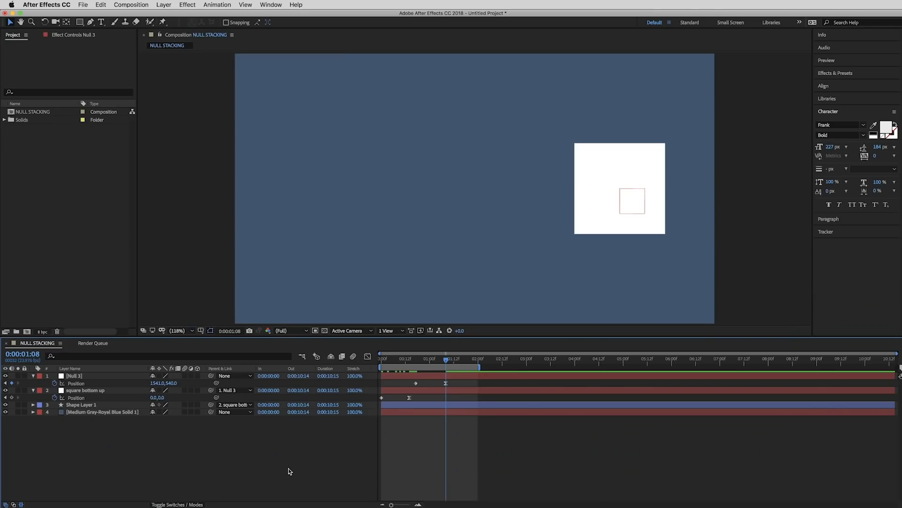
{"action": "key", "text": "space"}
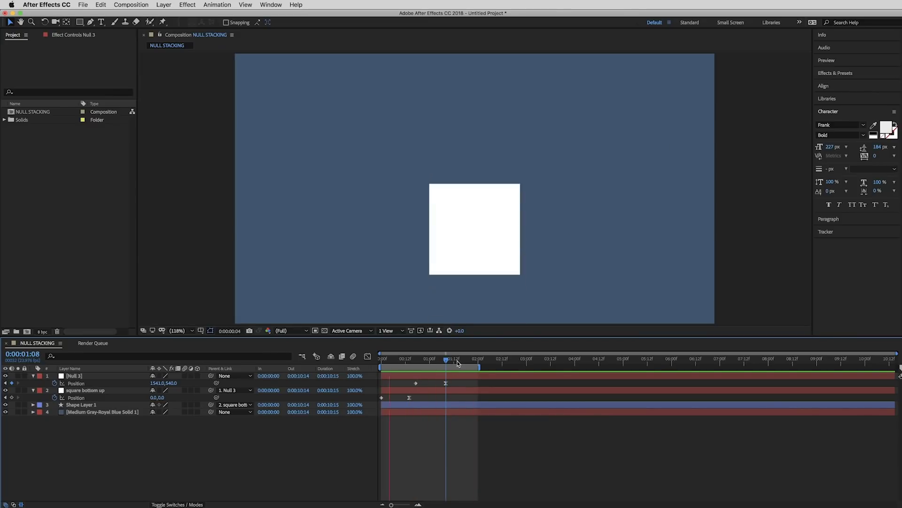
{"action": "left_click_drag", "start_coordinate": [446, 360], "coordinate": [383, 360]}
{"action": "key", "text": "space"}
- Draw a white circle beside the square on a new shape layer and center its anchor point in the layer content
{"action": "key", "text": "q"}
{"action": "key", "text": "q"}
{"action": "key", "text": "q"}
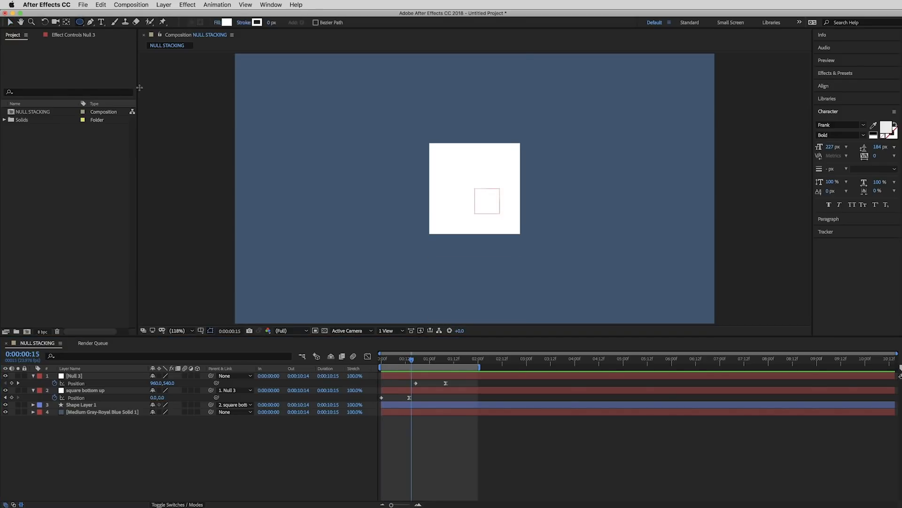
{"action": "left_click_drag", "start_coordinate": [295, 147], "coordinate": [389, 232]}
{"action": "left_click", "coordinate": [10, 22]}
{"action": "left_click_drag", "start_coordinate": [323, 214], "coordinate": [336, 210]}
{"action": "right_click", "coordinate": [342, 209]}
{"action": "mouse_move", "coordinate": [414, 246]}
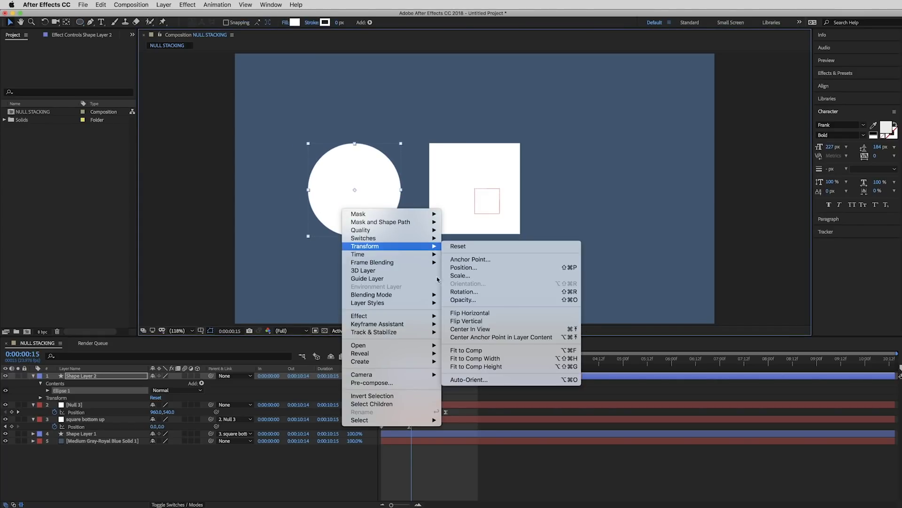
{"action": "left_click", "coordinate": [480, 337]}
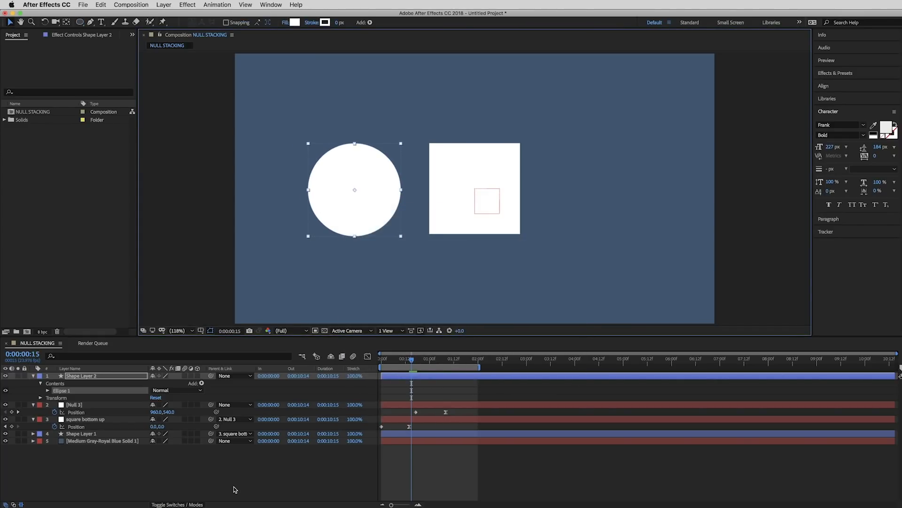
- Parent Shape Layer 2 to Null 3, preview the combined motion, and reveal the circle's keyframed properties
{"action": "left_click", "coordinate": [93, 381]}
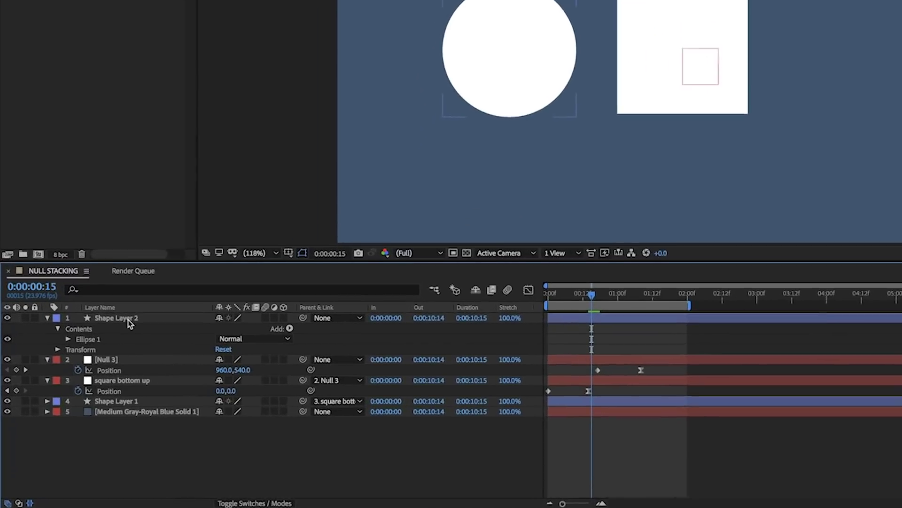
{"action": "left_click", "coordinate": [90, 377]}
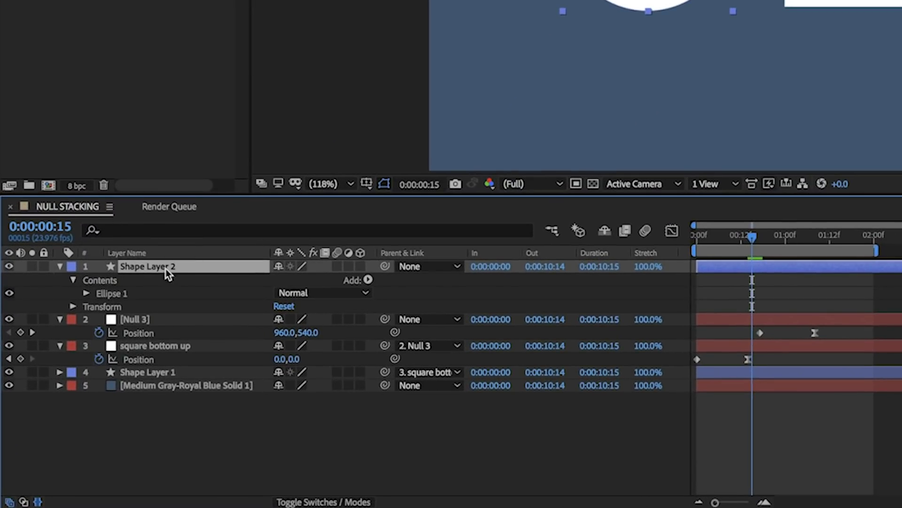
{"action": "left_click_drag", "start_coordinate": [385, 266], "coordinate": [182, 317]}
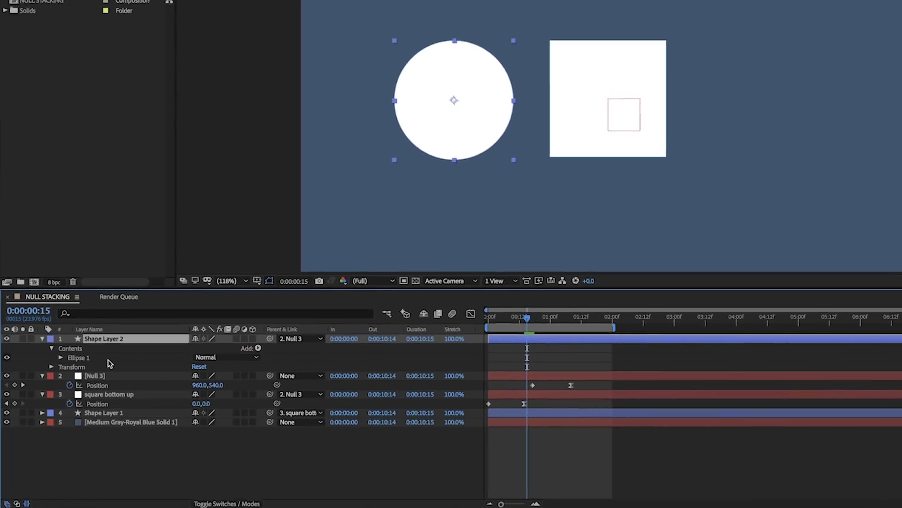
{"action": "key", "text": "space"}
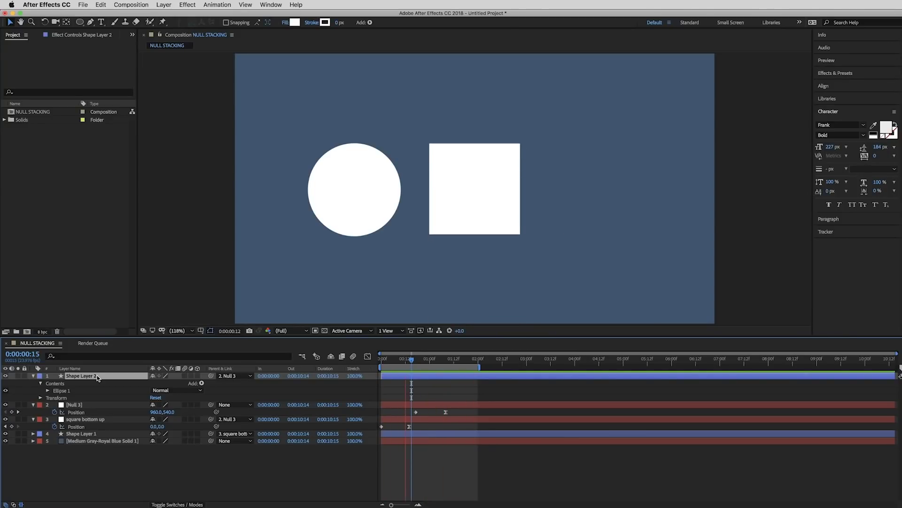
{"action": "key", "text": "u"}
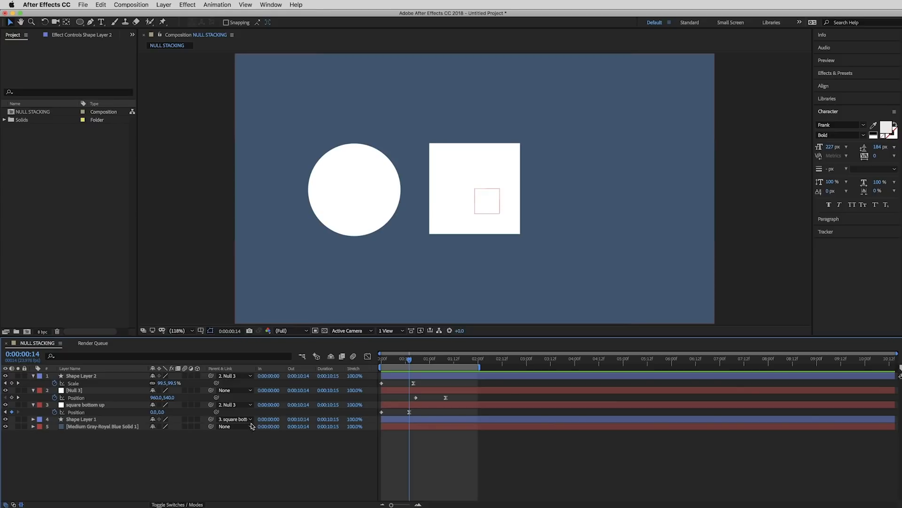
- Delete Null 3 from the composition and preview the animation
{"action": "left_click", "coordinate": [79, 393]}
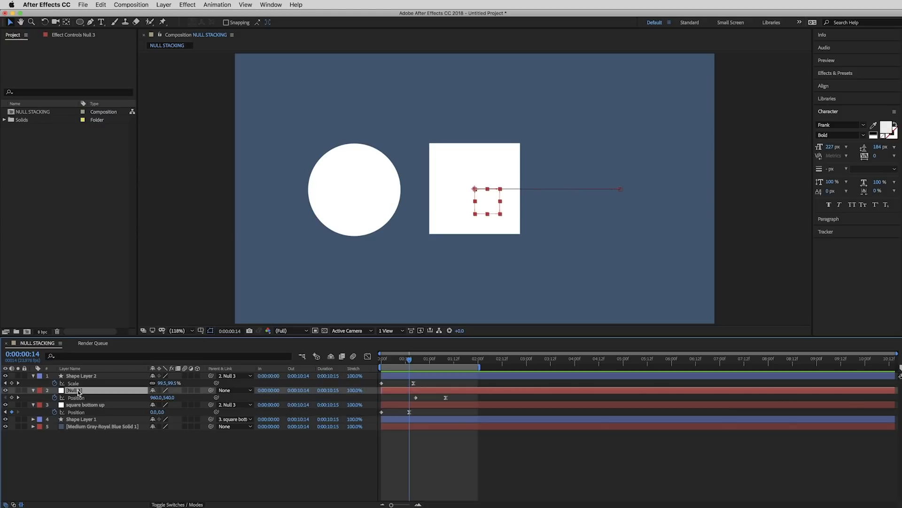
{"action": "key", "text": "Delete"}
{"action": "key", "text": "space"}
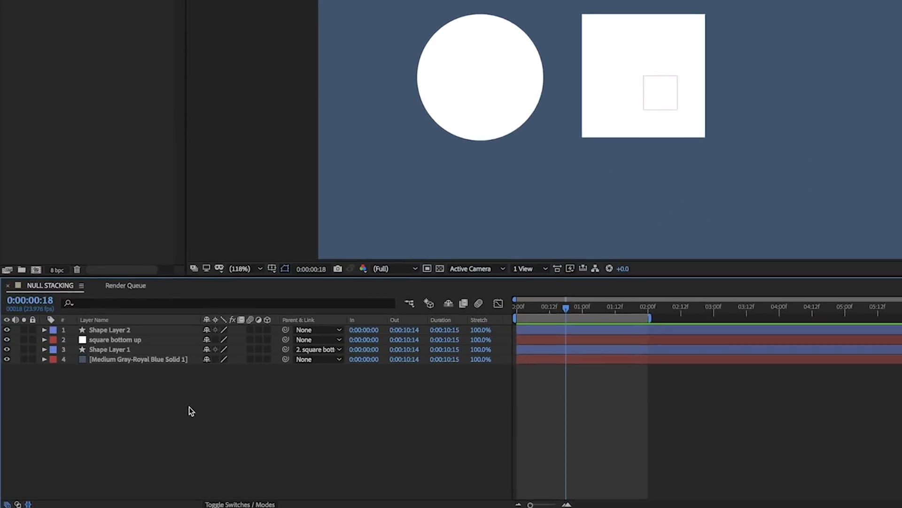
- Create an adjustment layer and add an elliptical mask filling the whole frame to it
{"action": "right_click", "coordinate": [141, 431]}
{"action": "mouse_move", "coordinate": [212, 411]}
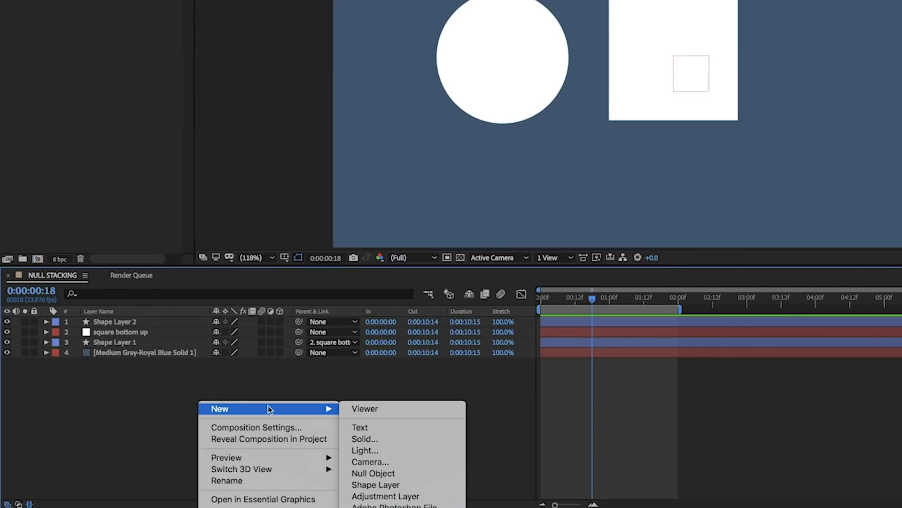
{"action": "left_click", "coordinate": [374, 496]}
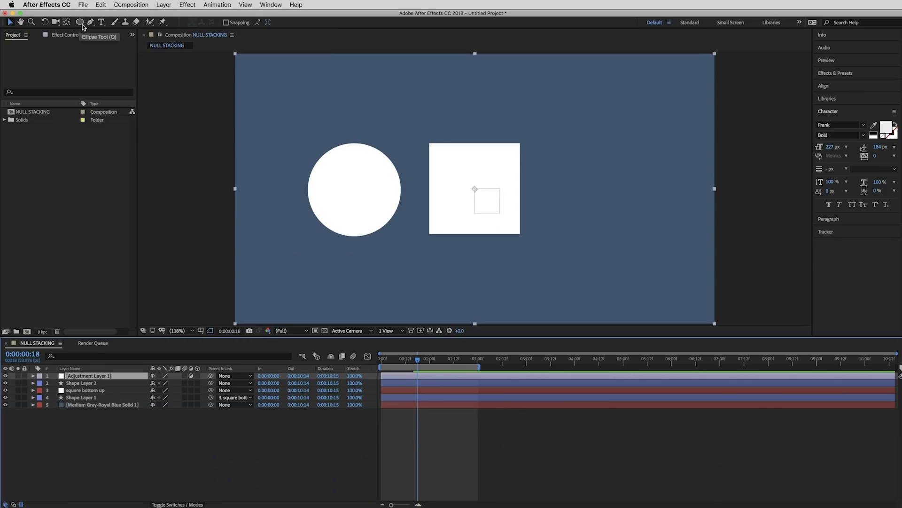
{"action": "left_click_drag", "start_coordinate": [81, 23], "coordinate": [97, 42]}
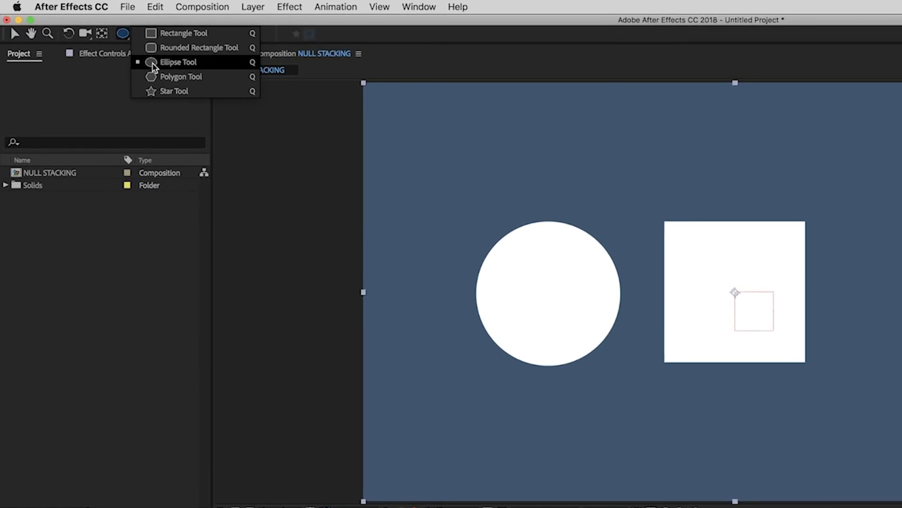
{"action": "left_click", "coordinate": [152, 63]}
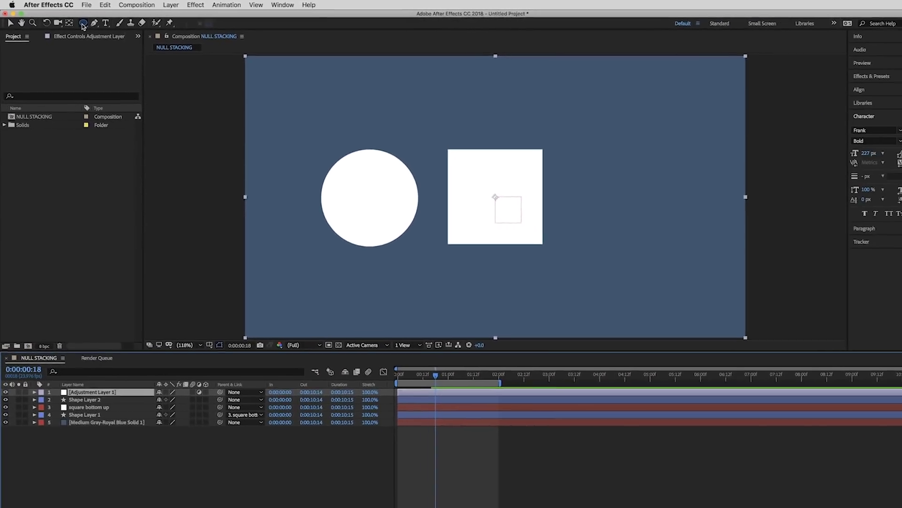
{"action": "double_click", "coordinate": [94, 27]}
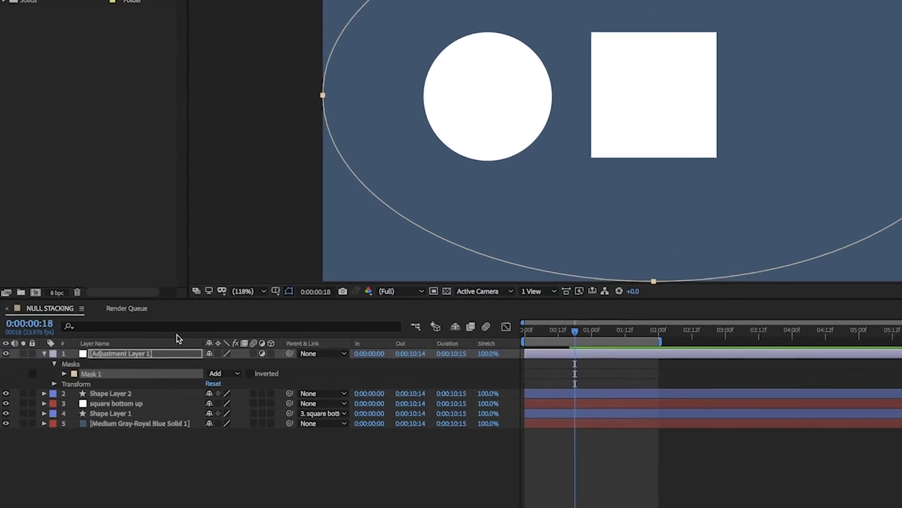
- Apply the Exposure effect to the adjustment layer with Exposure at -2.98, and invert its elliptical mask
{"action": "left_click", "coordinate": [171, 343]}
{"action": "left_click", "coordinate": [166, 353]}
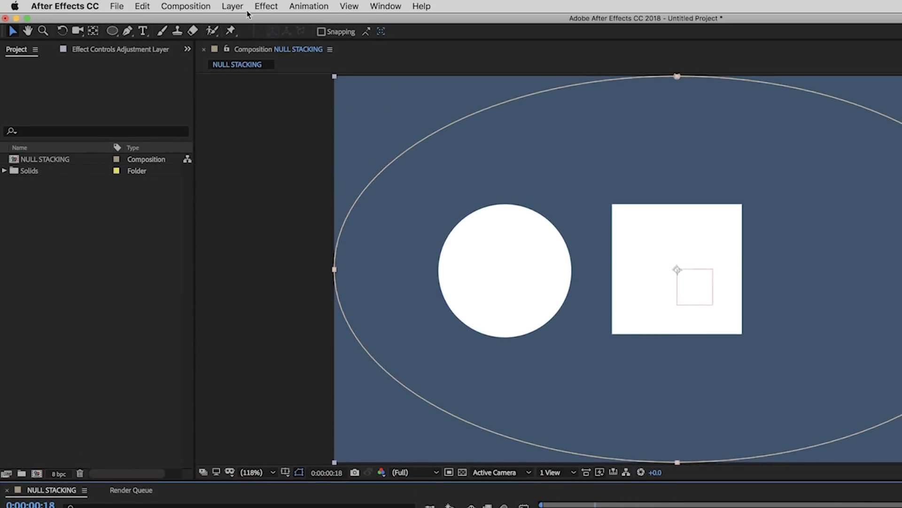
{"action": "left_click", "coordinate": [262, 4]}
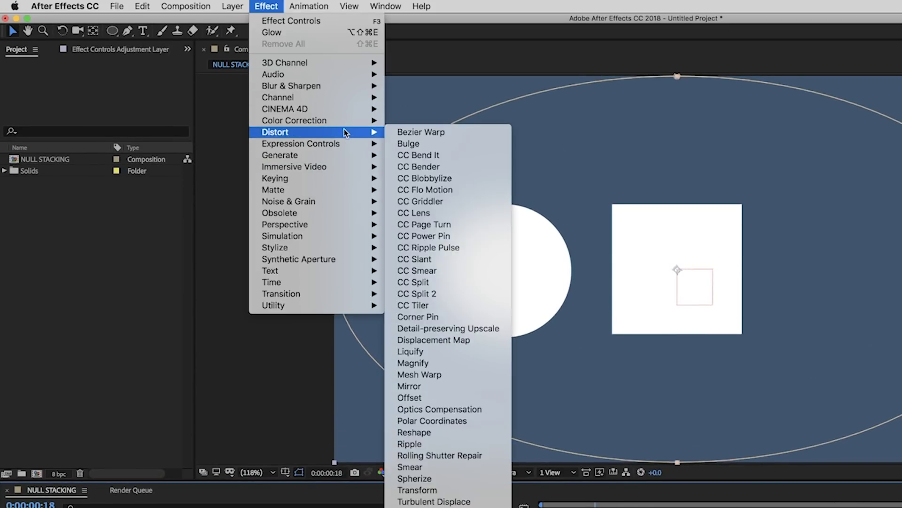
{"action": "mouse_move", "coordinate": [329, 120]}
{"action": "left_click", "coordinate": [441, 352]}
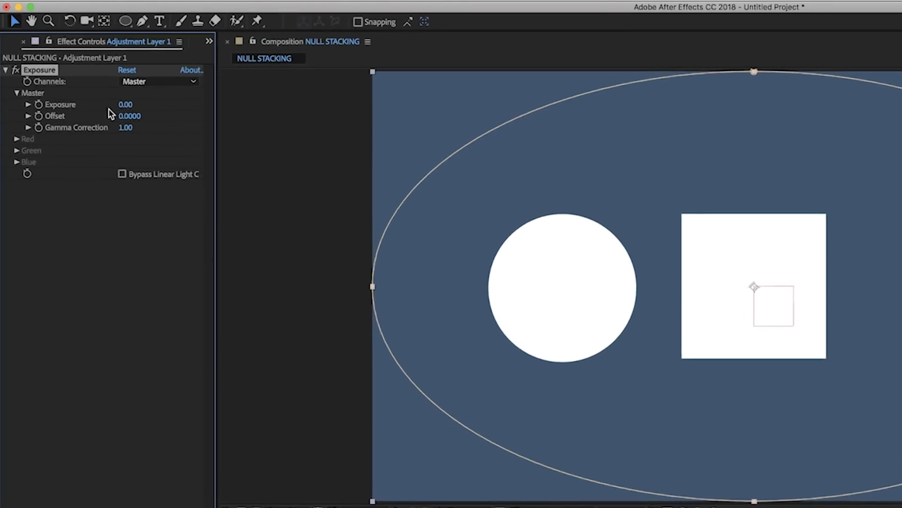
{"action": "left_click_drag", "start_coordinate": [137, 105], "coordinate": [32, 103]}
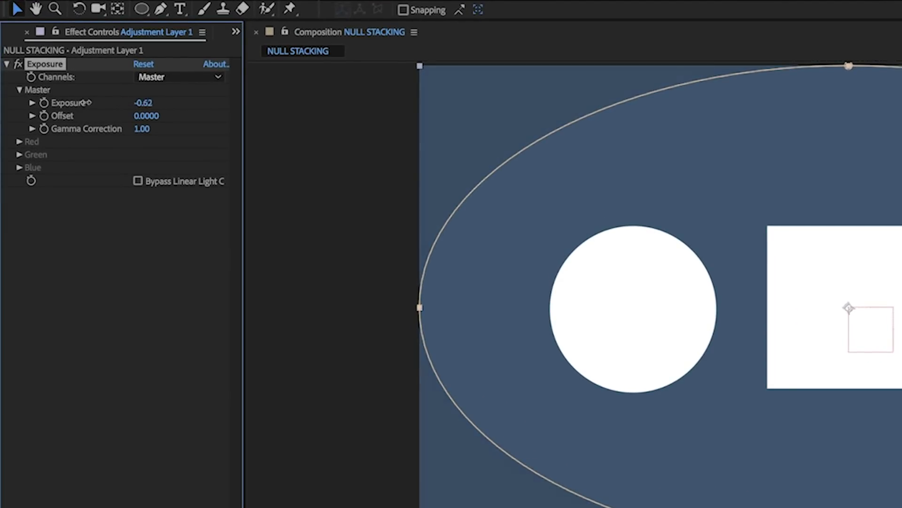
{"action": "left_click_drag", "start_coordinate": [2, 157], "coordinate": [18, 162]}
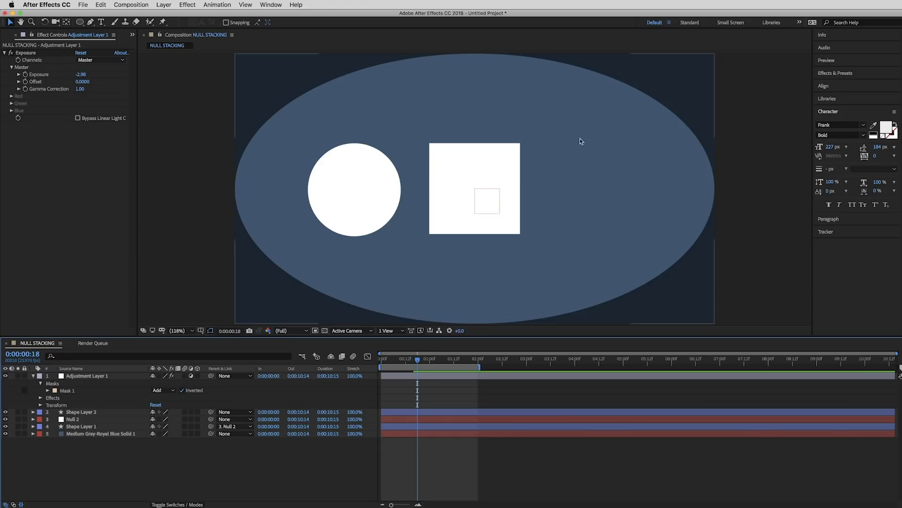
- Set the adjustment layer's Mask Feather to 520 pixels to soften the vignette, and deselect the layer
{"action": "left_click", "coordinate": [93, 377]}
{"action": "key", "text": "f"}
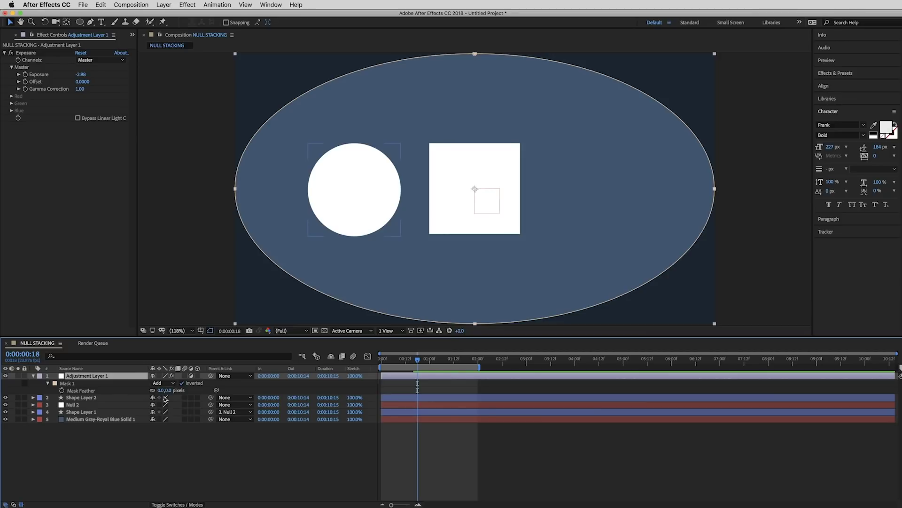
{"action": "key", "text": "f"}
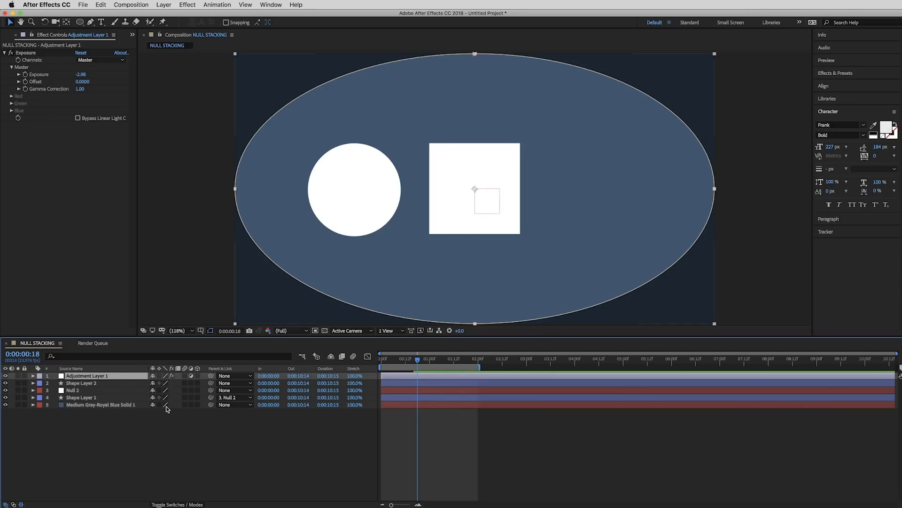
{"action": "key", "text": "m"}
{"action": "key", "text": "m"}
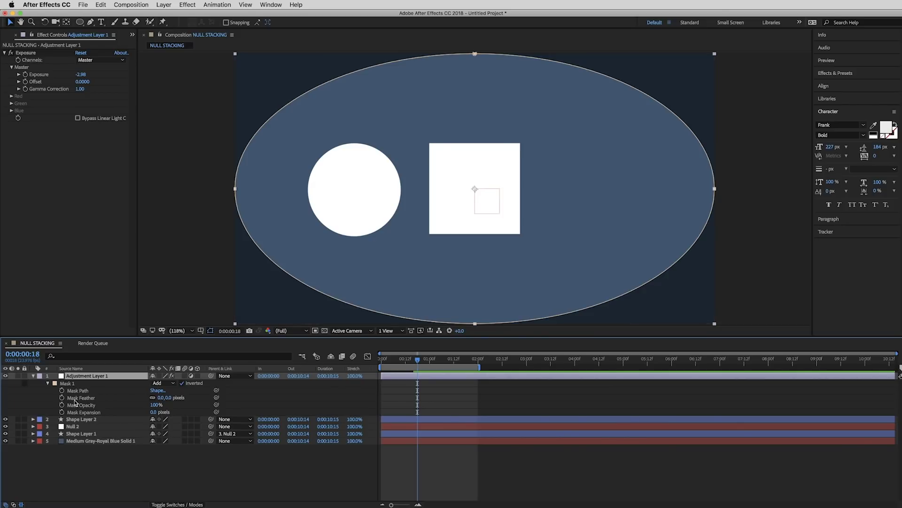
{"action": "left_click", "coordinate": [163, 399]}
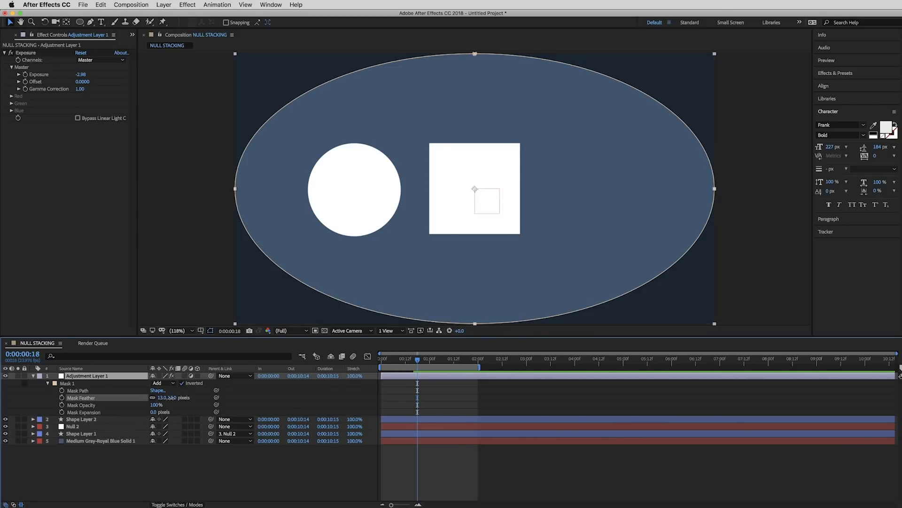
{"action": "type", "text": "505"}
{"action": "key", "text": "Return"}
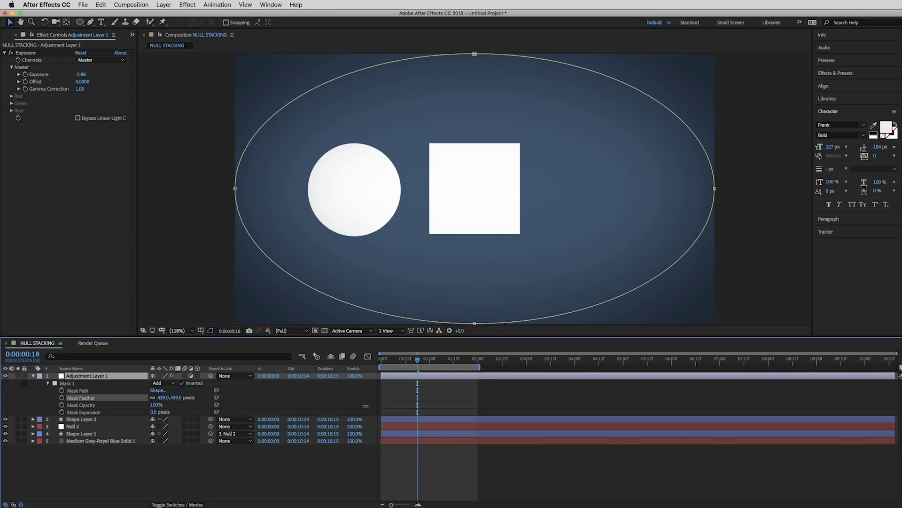
{"action": "left_click_drag", "start_coordinate": [366, 406], "coordinate": [376, 405]}
{"action": "key", "text": "F2"}
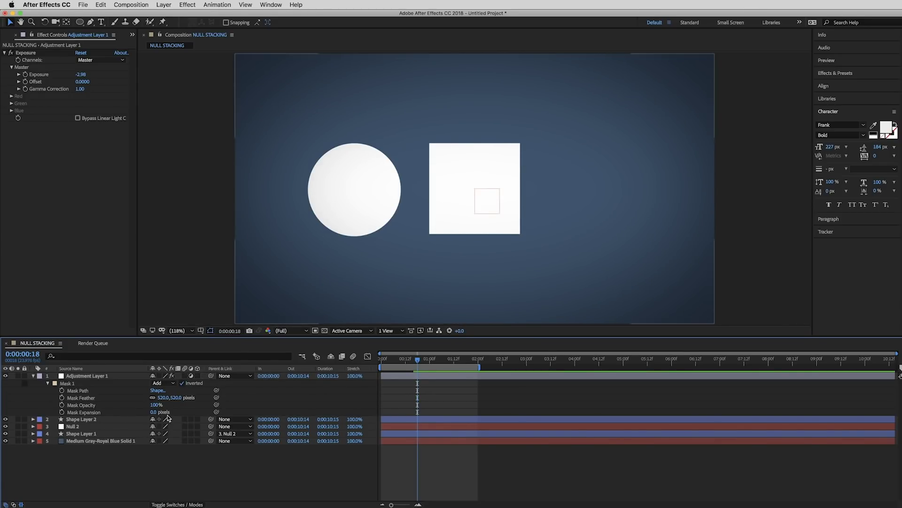
- Increase the Mask Expansion of the adjustment layer's Mask 1 to widen the vignette's clear area
{"action": "mouse_move", "coordinate": [154, 412]}
{"action": "left_mouse_down"}
{"action": "mouse_move", "coordinate": [268, 419]}
{"action": "mouse_move", "coordinate": [113, 424]}
{"action": "mouse_move", "coordinate": [436, 430]}
{"action": "mouse_move", "coordinate": [282, 429]}
{"action": "left_mouse_up"}
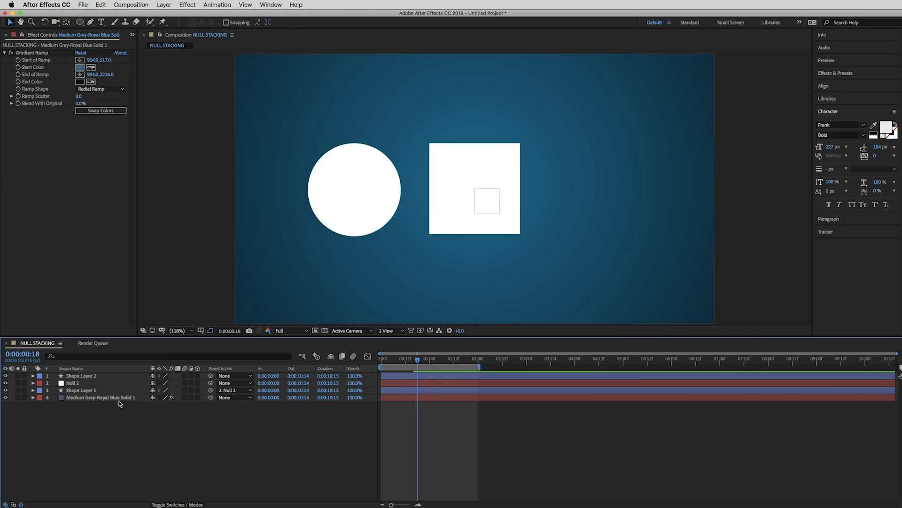
- Set the Gradient Ramp's Ramp Scatter to 187.6 on the Medium Gray-Royal Blue Solid 1 layer and fit the composition in view
{"action": "left_click", "coordinate": [119, 400]}
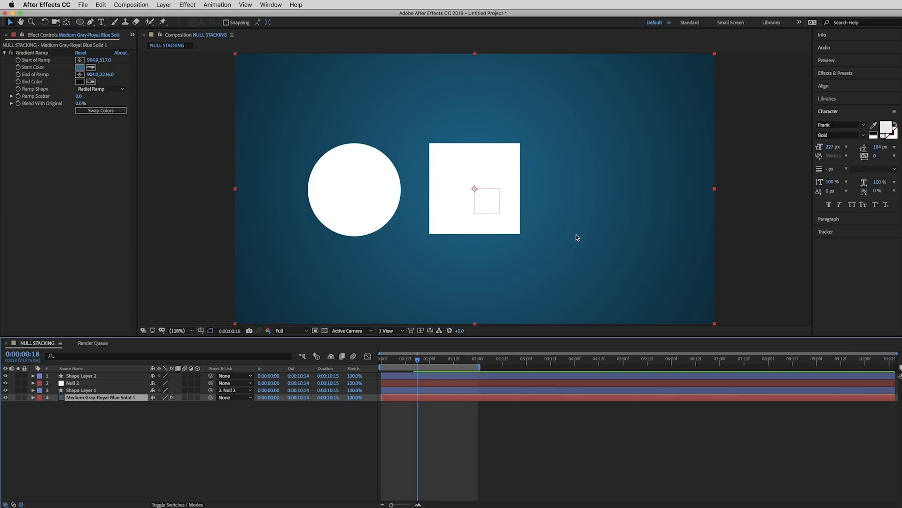
{"action": "scroll", "coordinate": [579, 237], "scroll_direction": "up", "scroll_amount": 3}
{"action": "scroll", "coordinate": [614, 223], "scroll_direction": "up", "scroll_amount": 2}
{"action": "scroll", "coordinate": [399, 244], "scroll_direction": "up", "scroll_amount": 3}
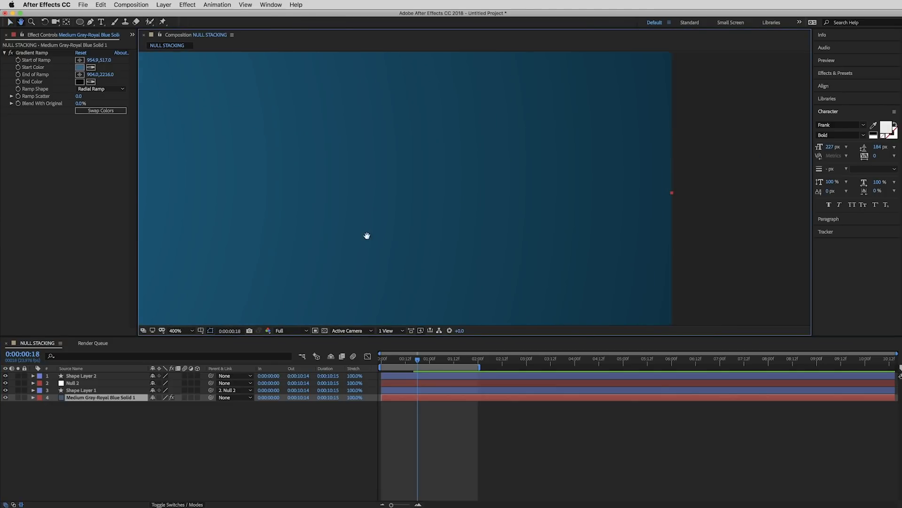
{"action": "left_click_drag", "start_coordinate": [362, 234], "coordinate": [520, 254]}
{"action": "left_click_drag", "start_coordinate": [77, 98], "coordinate": [566, 100]}
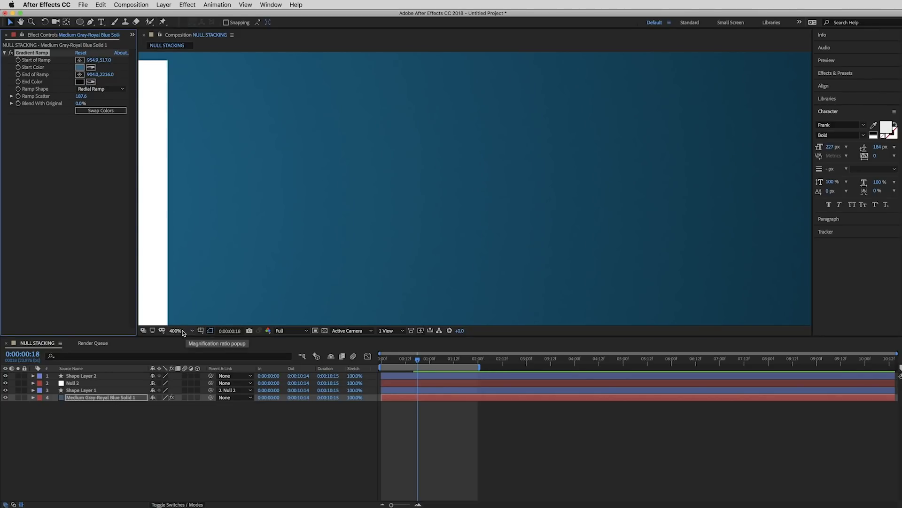
{"action": "left_click", "coordinate": [178, 332]}
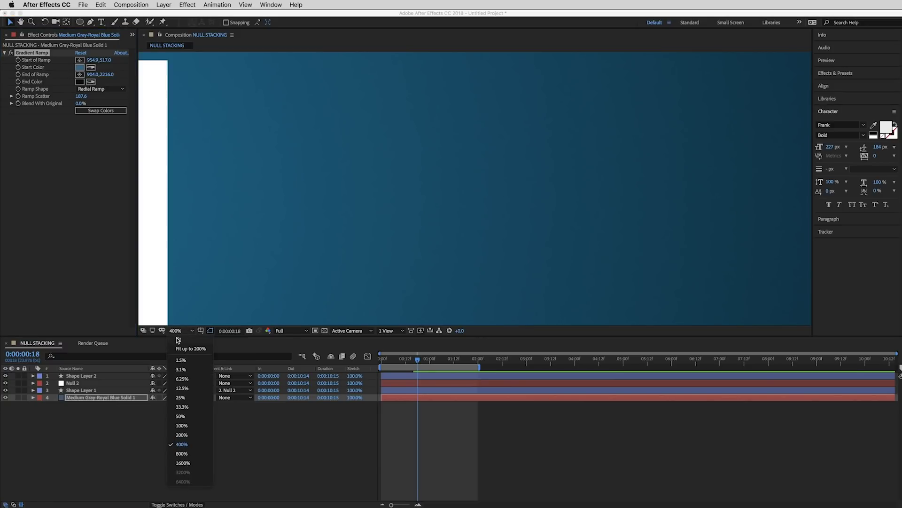
{"action": "left_click", "coordinate": [181, 343]}
{"action": "left_click", "coordinate": [253, 489]}
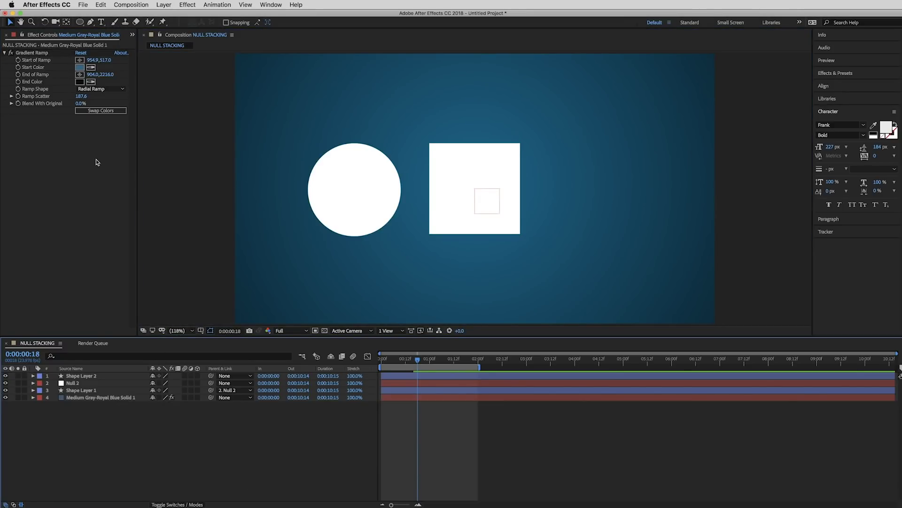
- Create a new adjustment layer and apply the Noise effect to it with Amount of Noise at 5%
{"action": "right_click", "coordinate": [130, 434]}
{"action": "mouse_move", "coordinate": [155, 441]}
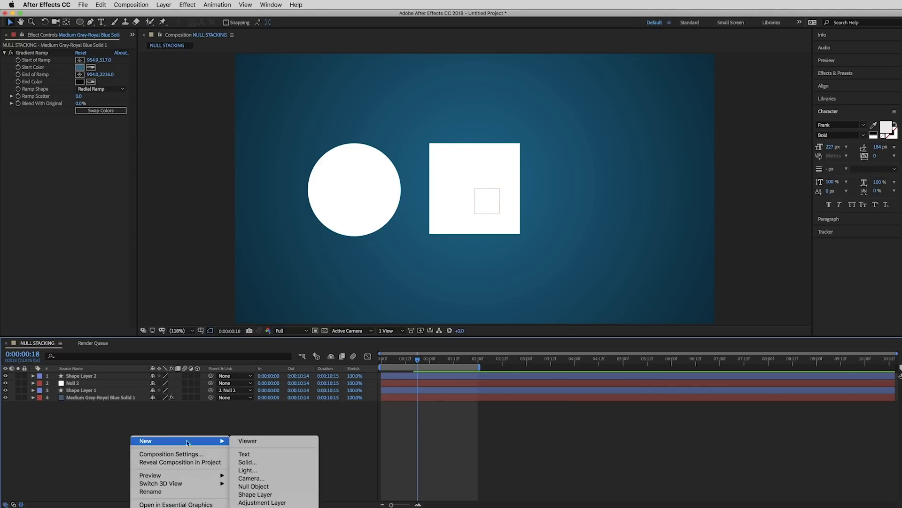
{"action": "left_click", "coordinate": [256, 503]}
{"action": "left_click", "coordinate": [187, 5]}
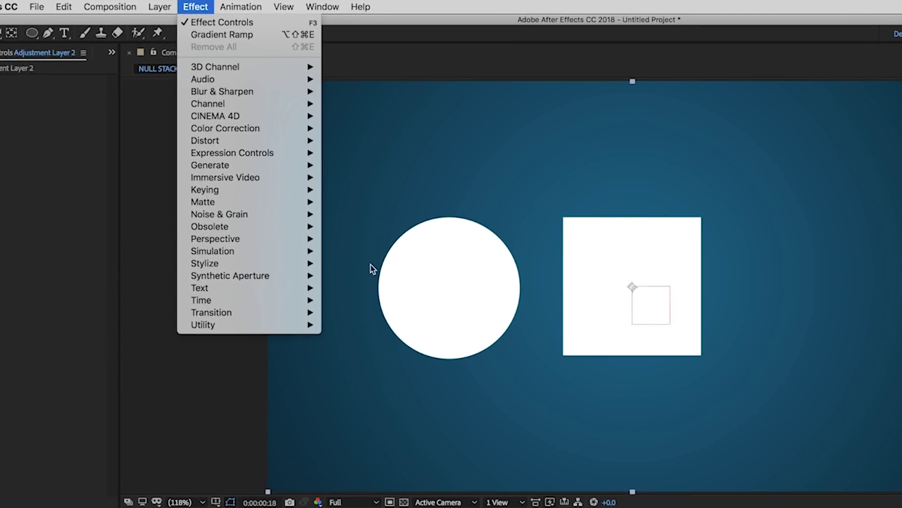
{"action": "mouse_move", "coordinate": [275, 217]}
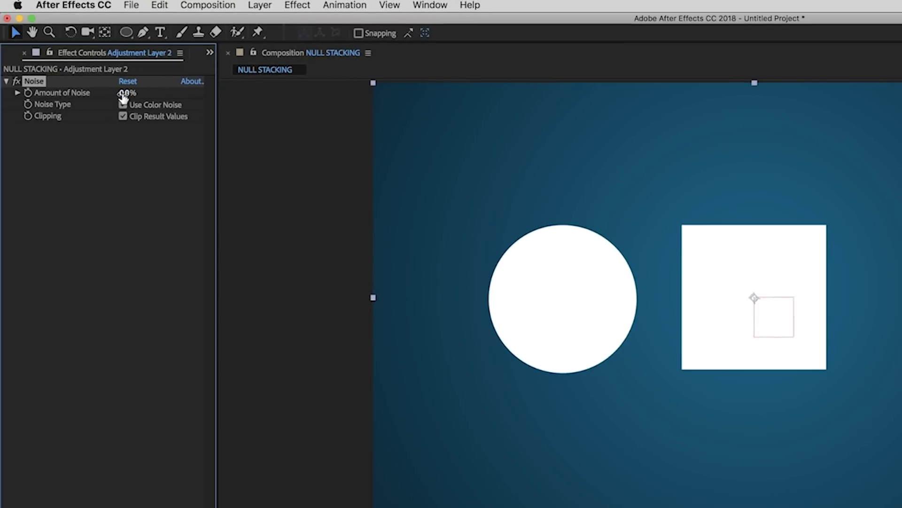
{"action": "left_click", "coordinate": [127, 92]}
{"action": "type", "text": "5"}
{"action": "key", "text": "Return"}
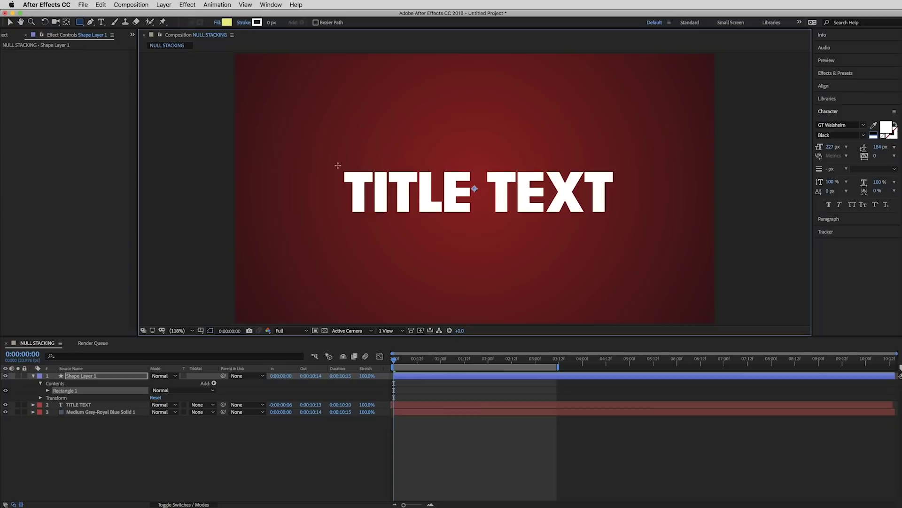
- Draw a yellow rectangle on Shape Layer 1 that fully covers the TITLE TEXT with a small margin
{"action": "left_click_drag", "start_coordinate": [501, 247], "coordinate": [901, 268]}
{"action": "mouse_move", "coordinate": [618, 180]}
{"action": "left_mouse_down"}
{"action": "mouse_move", "coordinate": [642, 205]}
{"action": "mouse_move", "coordinate": [619, 219]}
{"action": "left_mouse_up"}
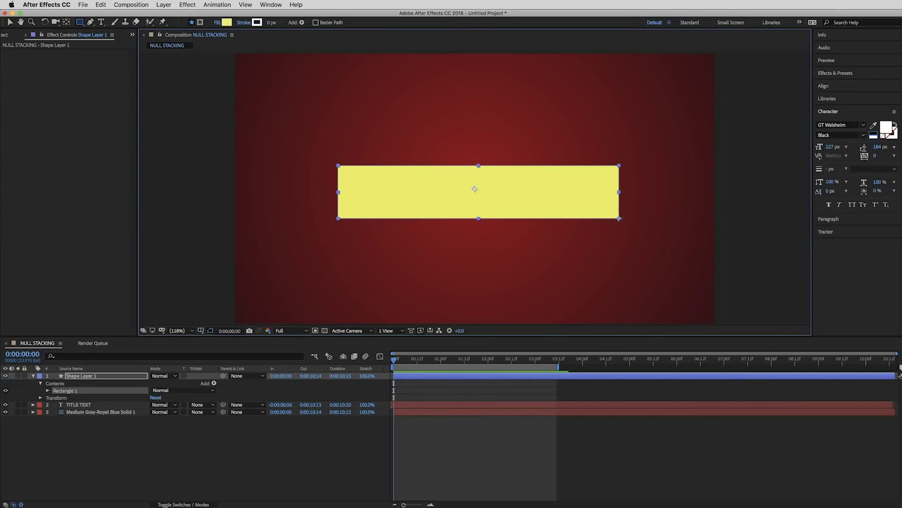
- Set the TITLE TEXT layer's track matte to Alpha Matte "Shape Layer 1"
{"action": "left_click", "coordinate": [76, 404]}
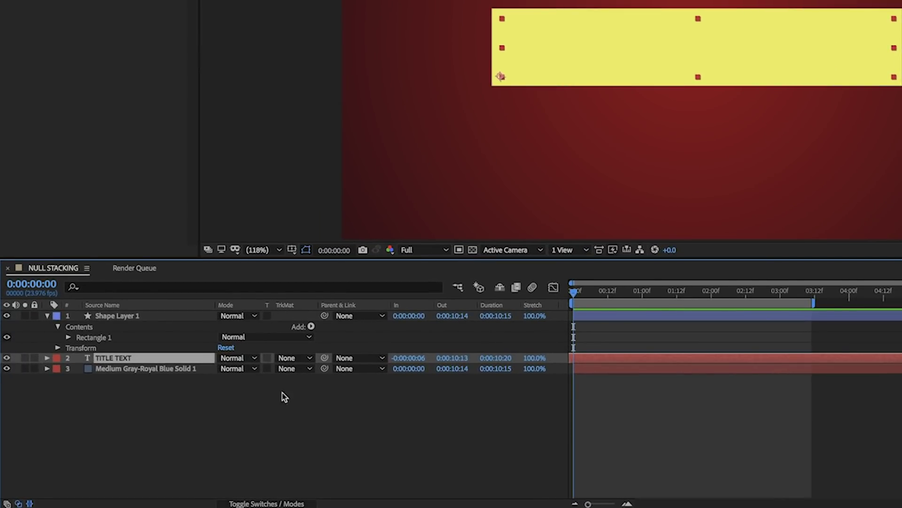
{"action": "left_click", "coordinate": [262, 504]}
{"action": "left_click", "coordinate": [262, 503]}
{"action": "left_click", "coordinate": [262, 503]}
{"action": "left_click", "coordinate": [263, 504]}
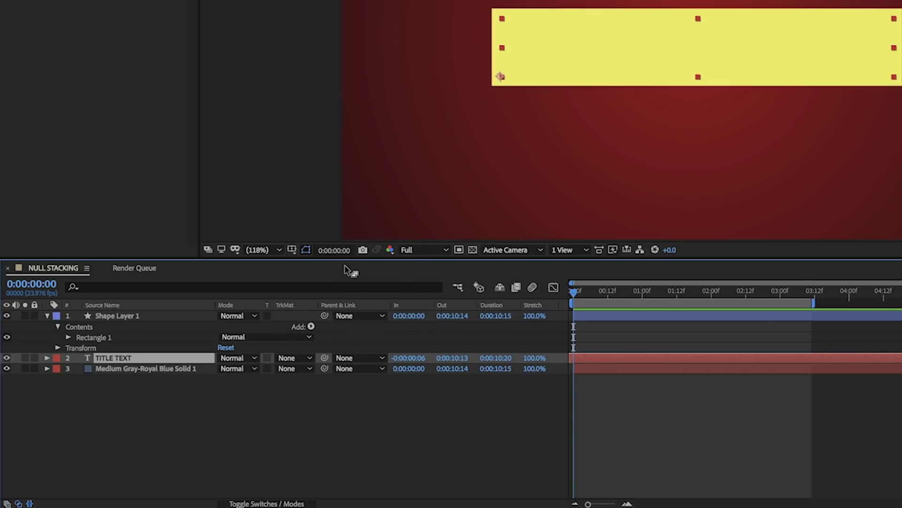
{"action": "left_click", "coordinate": [300, 360]}
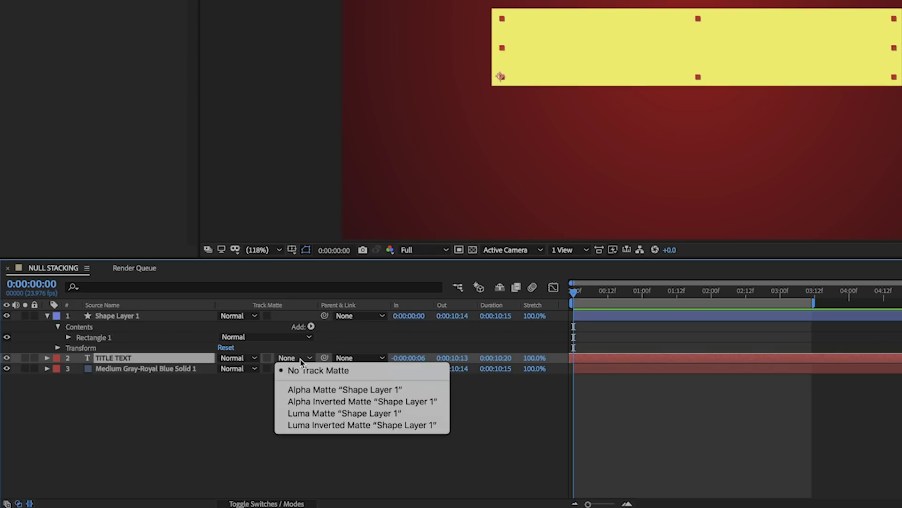
{"action": "left_click", "coordinate": [314, 393]}
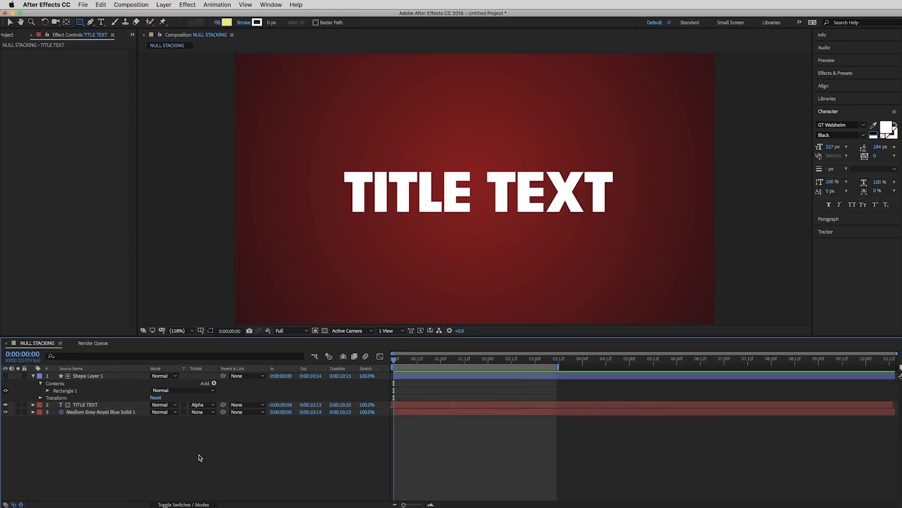
- Keyframe the TITLE TEXT layer's Position and shift that keyframe to about frame 11
{"action": "left_click", "coordinate": [91, 406]}
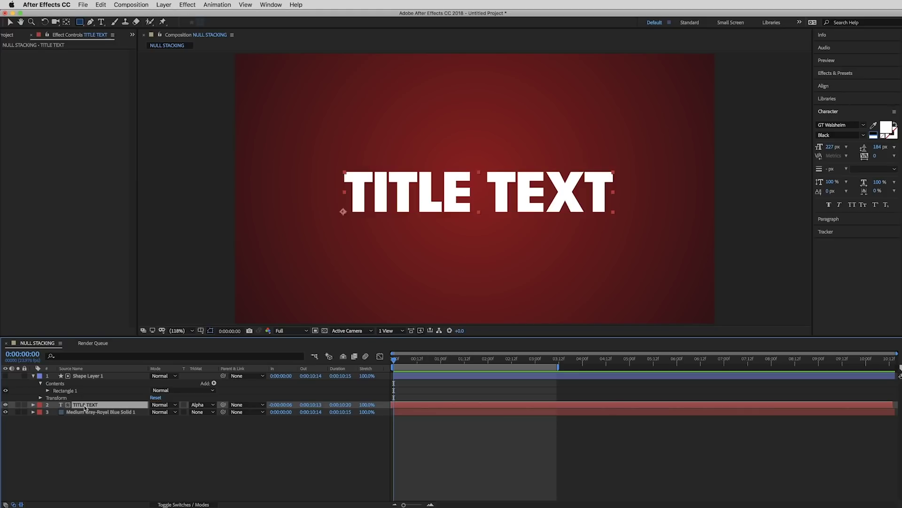
{"action": "key", "text": "p"}
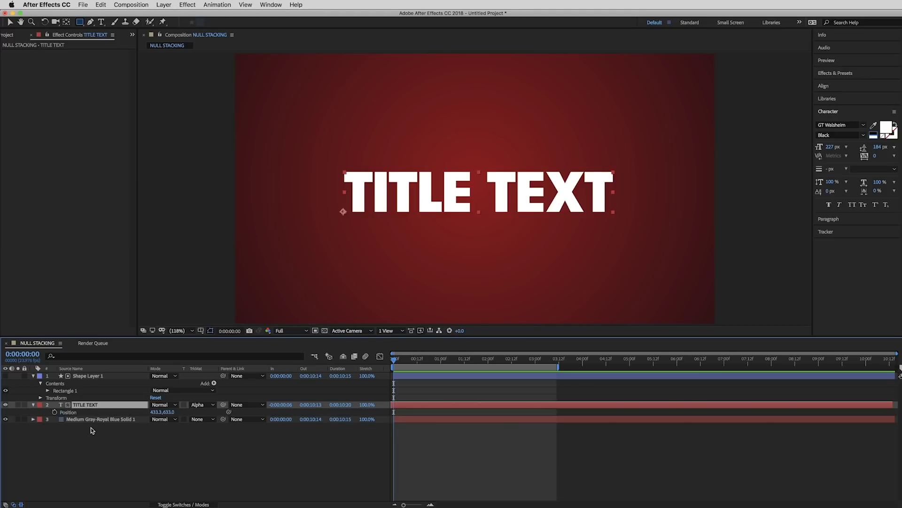
{"action": "left_click", "coordinate": [55, 412]}
{"action": "mouse_move", "coordinate": [394, 414]}
{"action": "left_click_drag", "start_coordinate": [669, 334], "coordinate": [705, 335]}
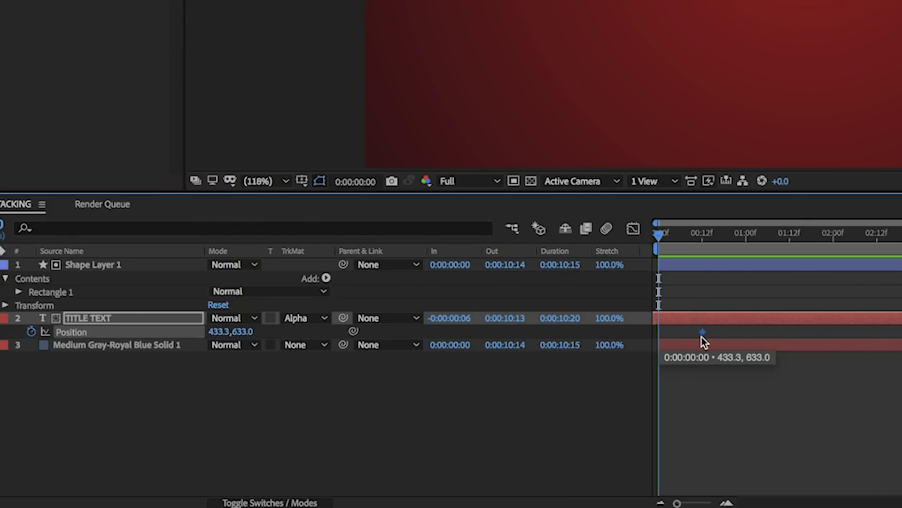
{"action": "left_click_drag", "start_coordinate": [705, 334], "coordinate": [699, 335]}
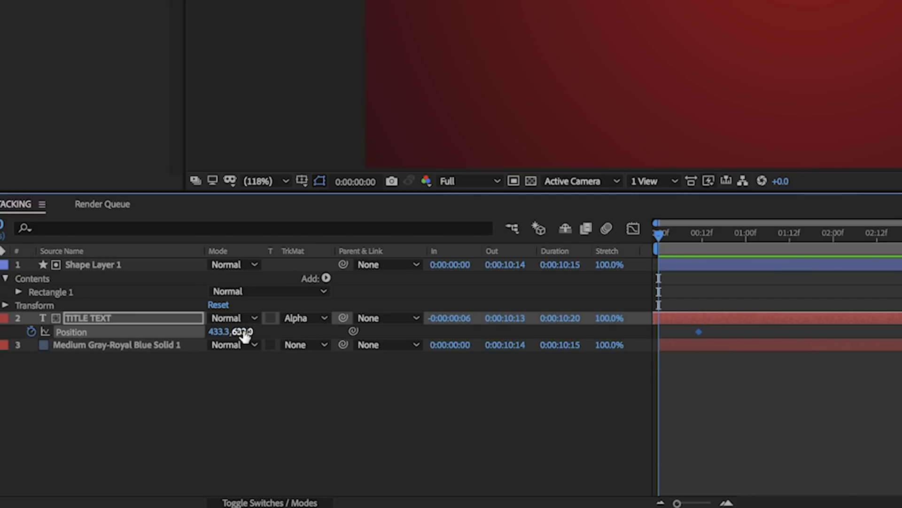
- Set the text's Position to 433.3, 864.0 at frame 0 with an eased second keyframe, and preview the reveal
{"action": "left_click_drag", "start_coordinate": [244, 335], "coordinate": [336, 340]}
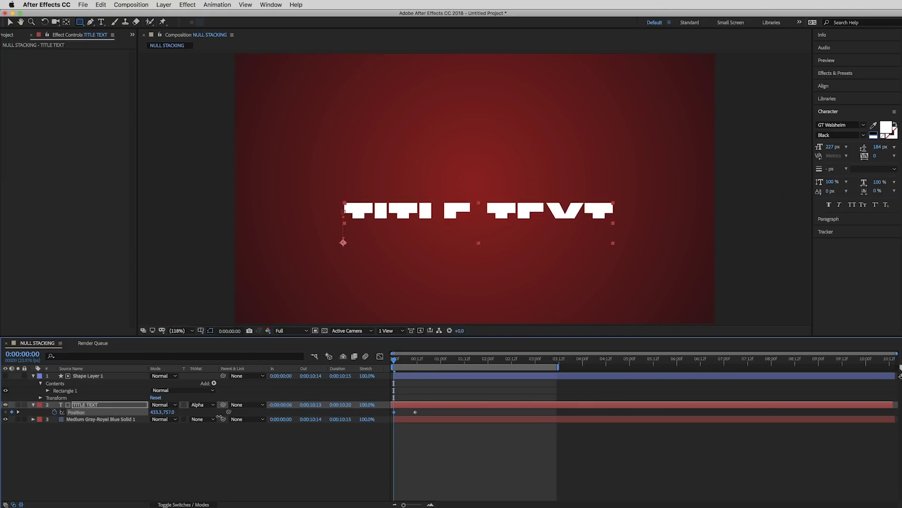
{"action": "left_click_drag", "start_coordinate": [220, 417], "coordinate": [421, 423]}
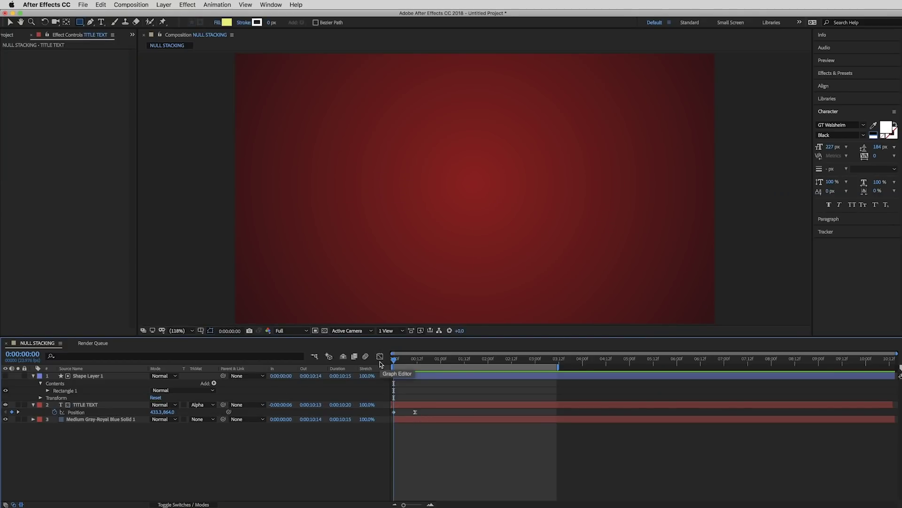
{"action": "key", "text": "space"}
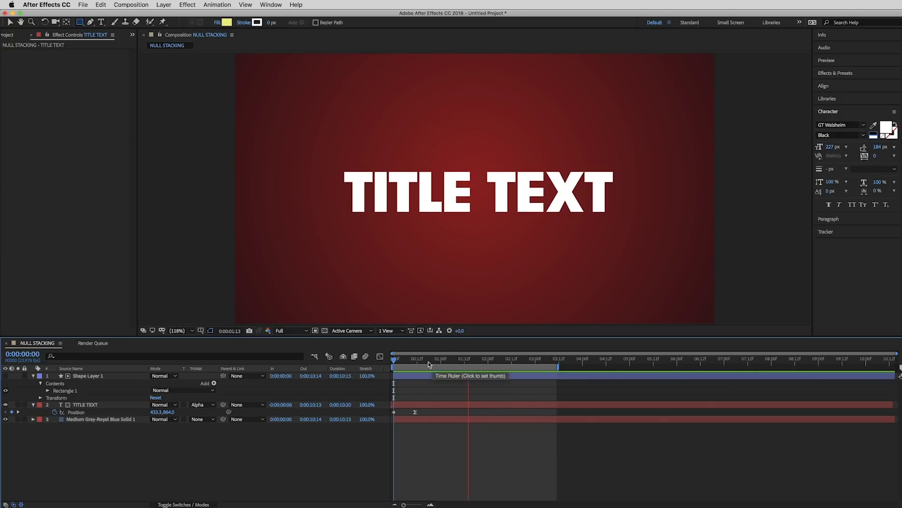
{"action": "key", "text": "space"}
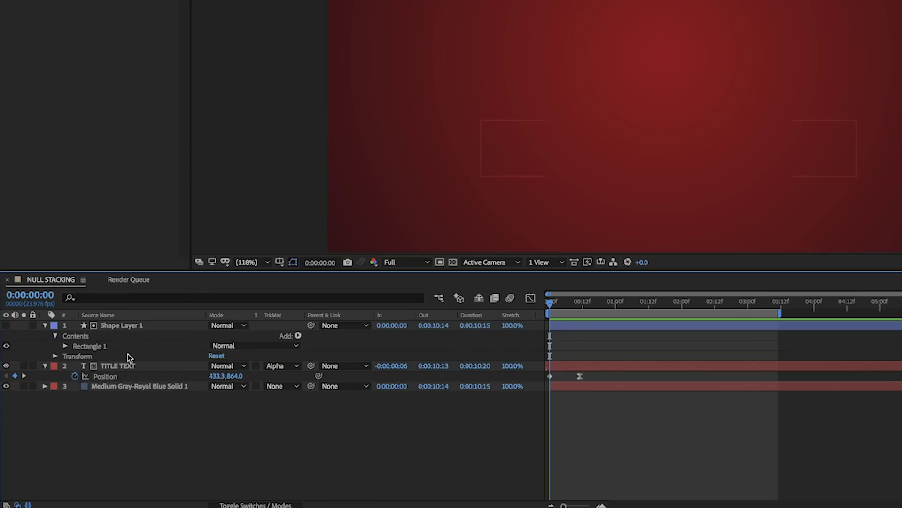
- Duplicate Shape Layer 1, place the copy directly below TITLE TEXT, and turn on its visibility
{"action": "left_click", "coordinate": [132, 327]}
{"action": "left_click", "coordinate": [122, 327]}
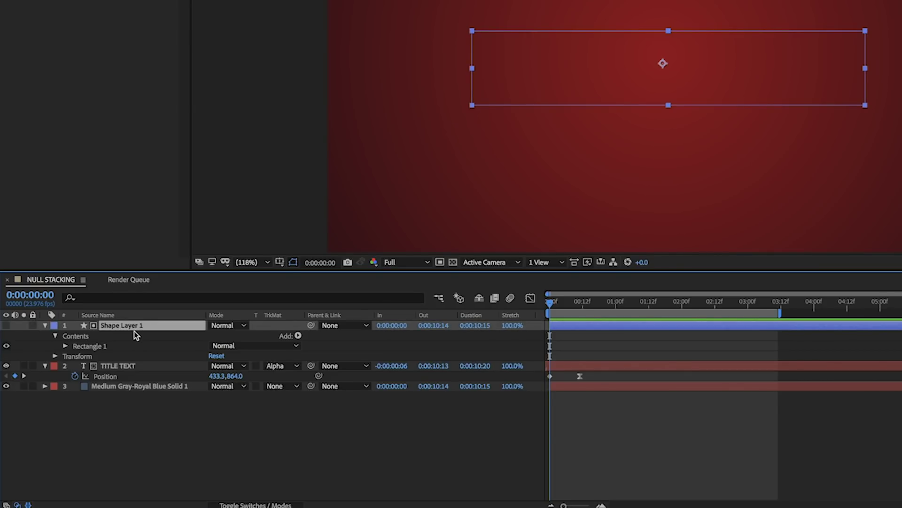
{"action": "key", "text": "ctrl+d"}
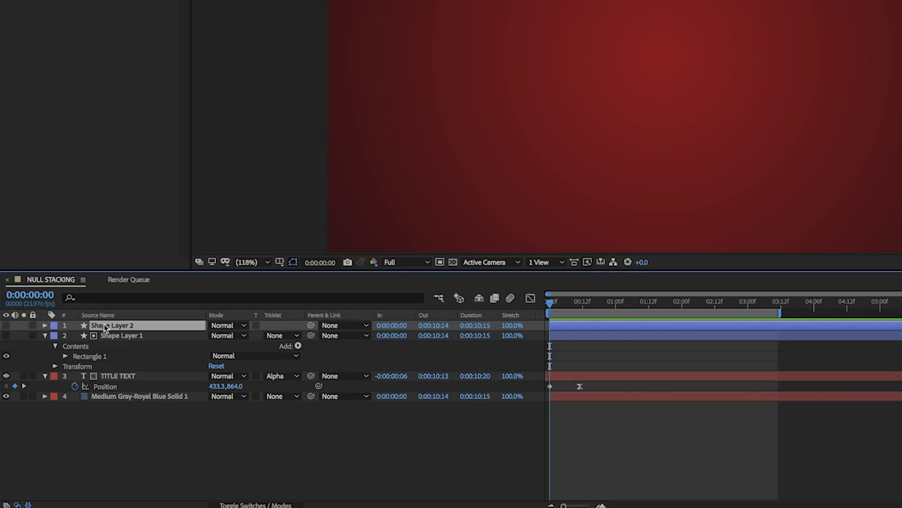
{"action": "left_click_drag", "start_coordinate": [103, 326], "coordinate": [116, 391]}
{"action": "left_click_drag", "start_coordinate": [4, 388], "coordinate": [5, 396]}
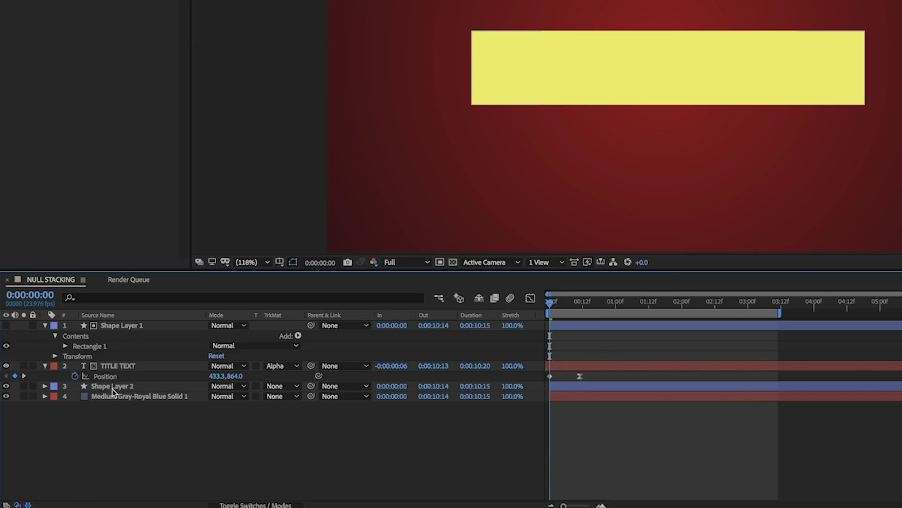
- Change the TITLE TEXT fill to black and shift its layer in time to start at 0:00:00:04
{"action": "left_click", "coordinate": [116, 369]}
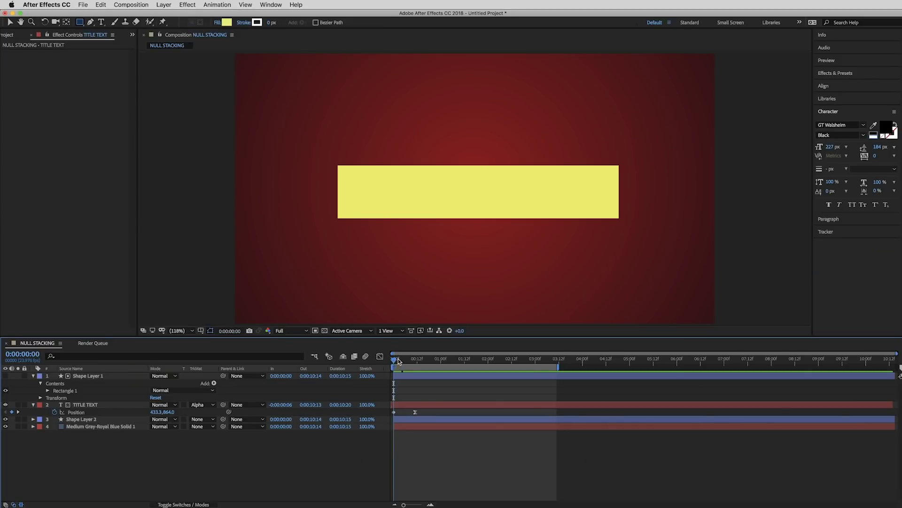
{"action": "mouse_move", "coordinate": [559, 306]}
{"action": "left_mouse_down"}
{"action": "mouse_move", "coordinate": [606, 304]}
{"action": "mouse_move", "coordinate": [563, 306]}
{"action": "left_mouse_up"}
{"action": "left_click_drag", "start_coordinate": [402, 362], "coordinate": [429, 368]}
{"action": "key", "text": "Home"}
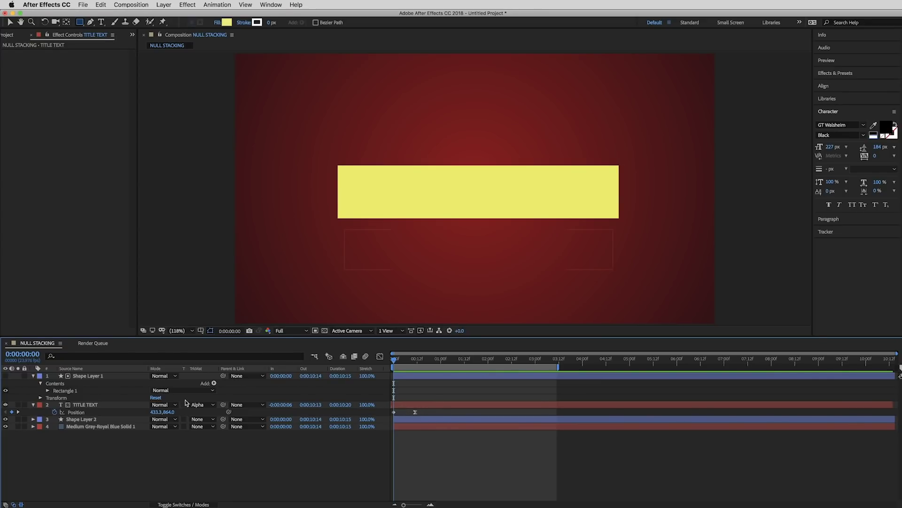
{"action": "left_click_drag", "start_coordinate": [423, 407], "coordinate": [443, 406]}
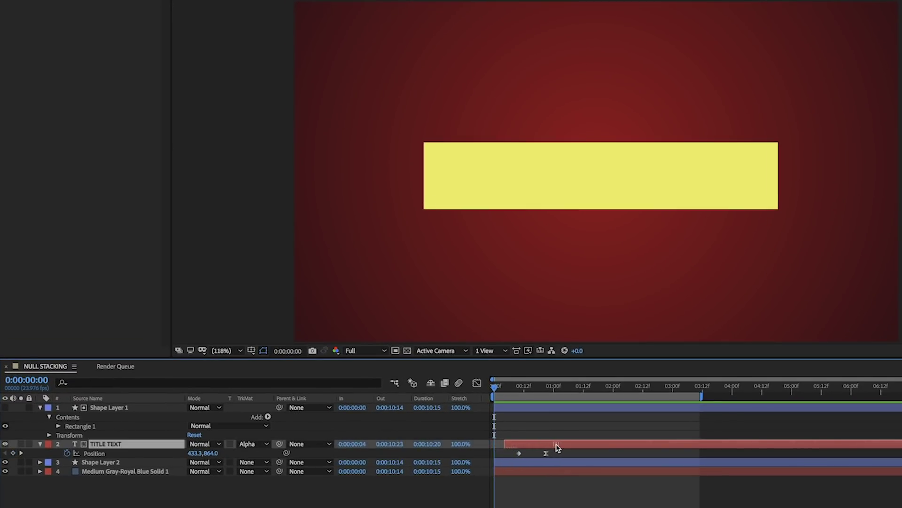
- Duplicate Shape Layer 2 and set Shape Layer 2's track matte to Alpha Matte using the copy above it, Shape Layer 3
{"action": "left_click", "coordinate": [101, 463]}
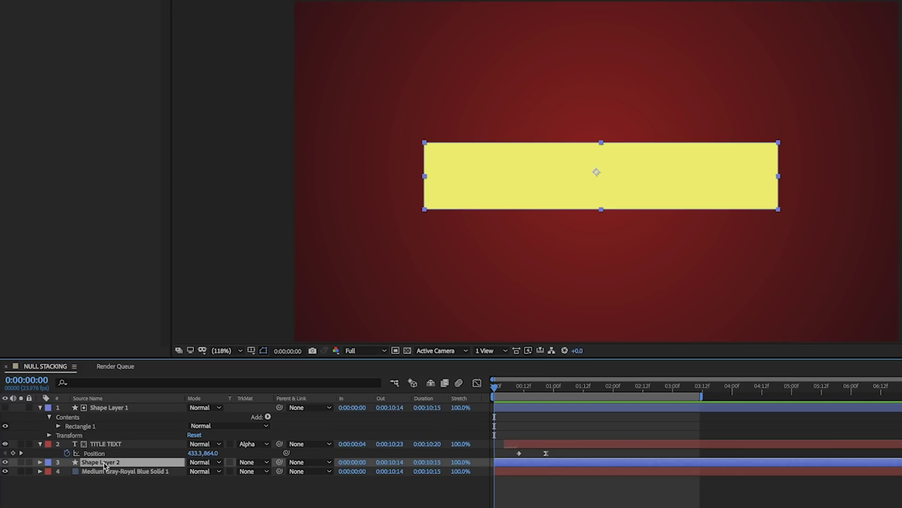
{"action": "key", "text": "ctrl+d"}
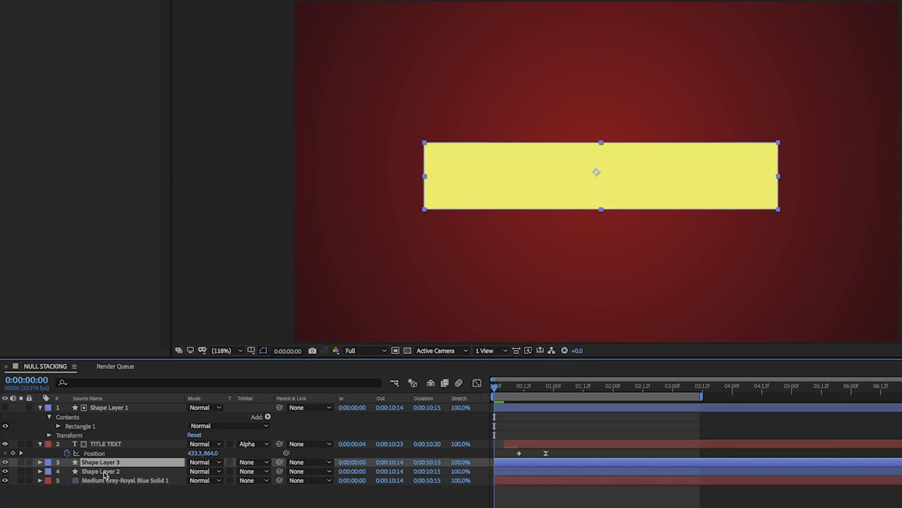
{"action": "left_click", "coordinate": [254, 472]}
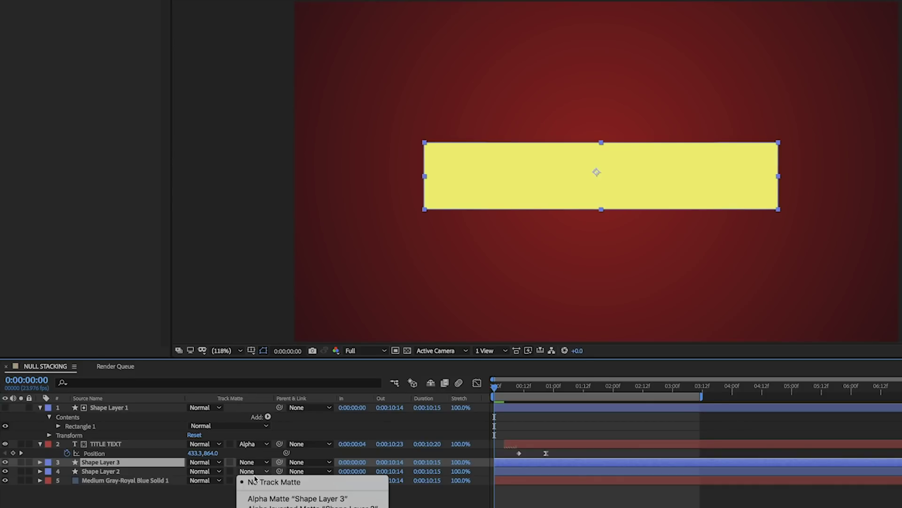
{"action": "left_click", "coordinate": [273, 499]}
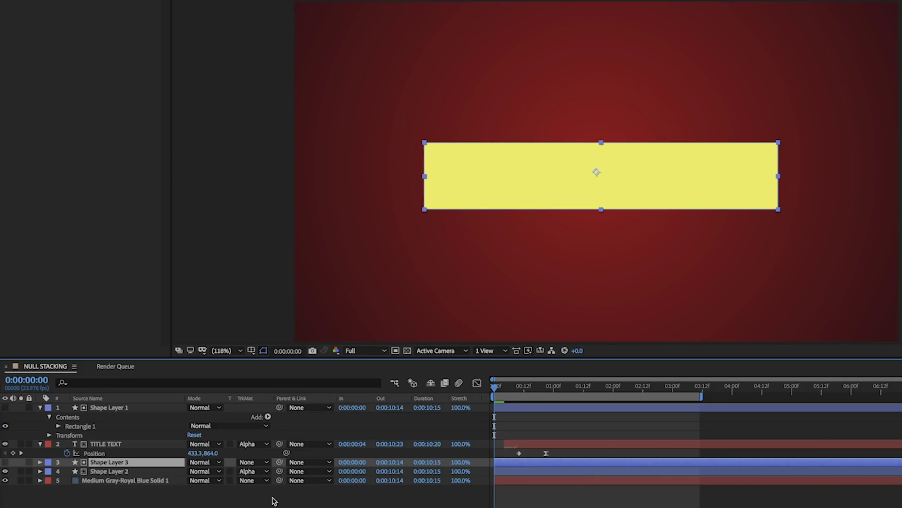
- Keyframe Shape Layer 2's Position from 960.0, 761.0 at frame 0 up to 960.0, 540.0 at an eased second keyframe
{"action": "left_click", "coordinate": [109, 474]}
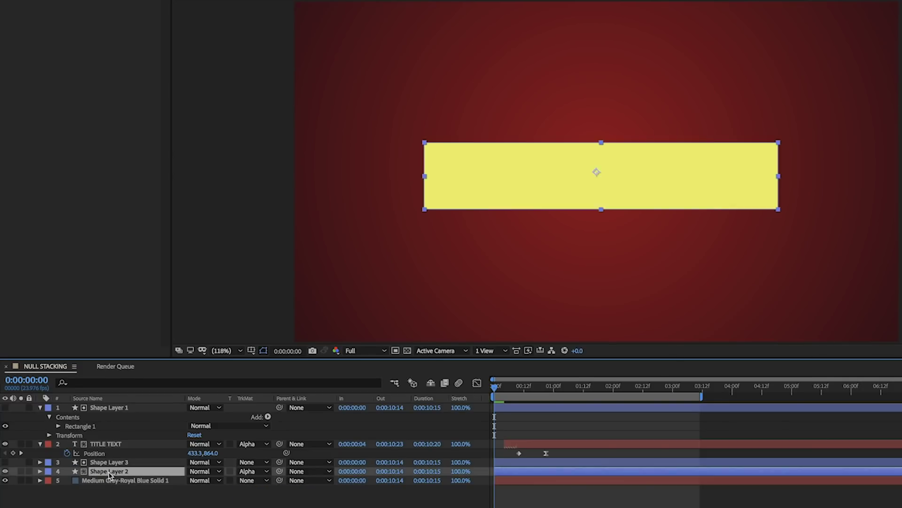
{"action": "key", "text": "p"}
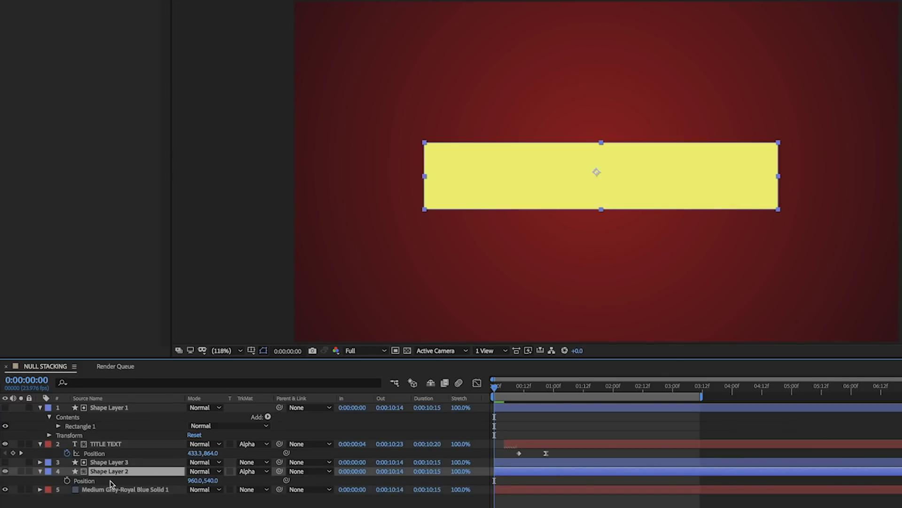
{"action": "left_click", "coordinate": [67, 480]}
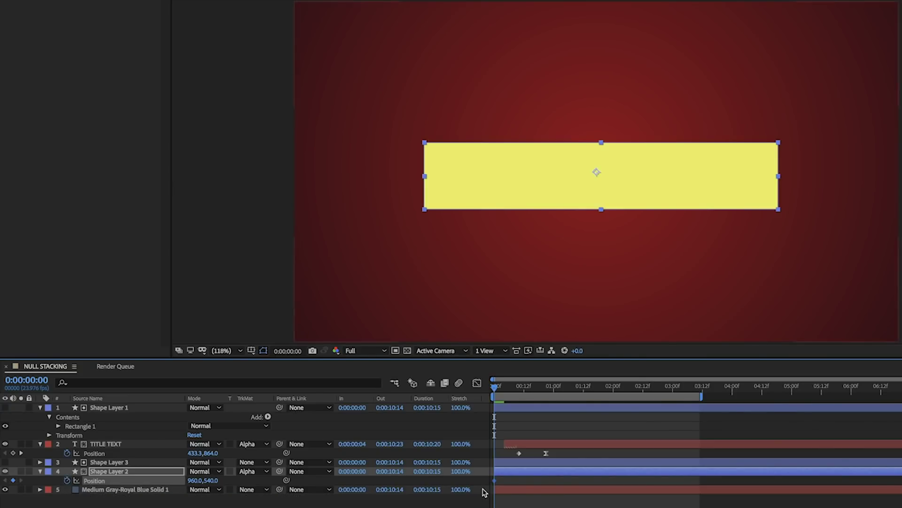
{"action": "left_click_drag", "start_coordinate": [495, 480], "coordinate": [524, 481]}
{"action": "left_click_drag", "start_coordinate": [212, 479], "coordinate": [322, 487]}
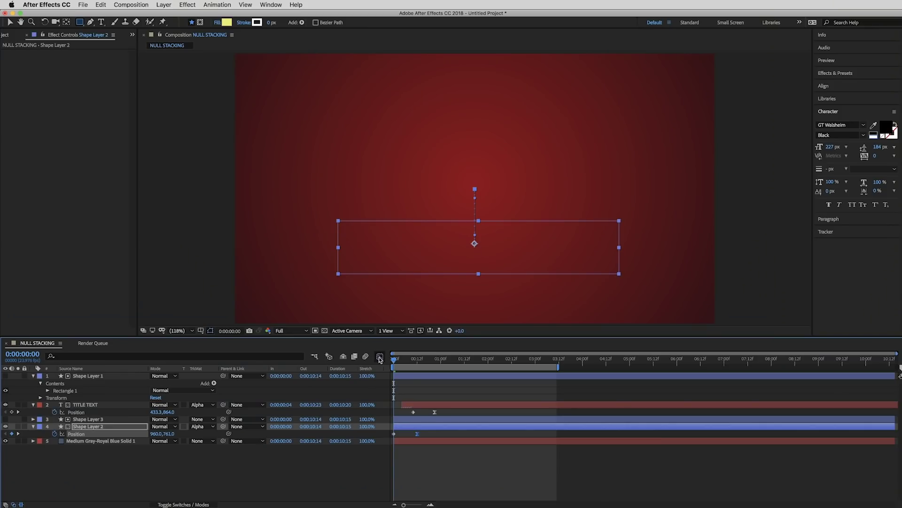
- Check the speed graph of Shape Layer 2's Position animation and preview the combined box and title reveal
{"action": "key", "text": "shift+F3"}
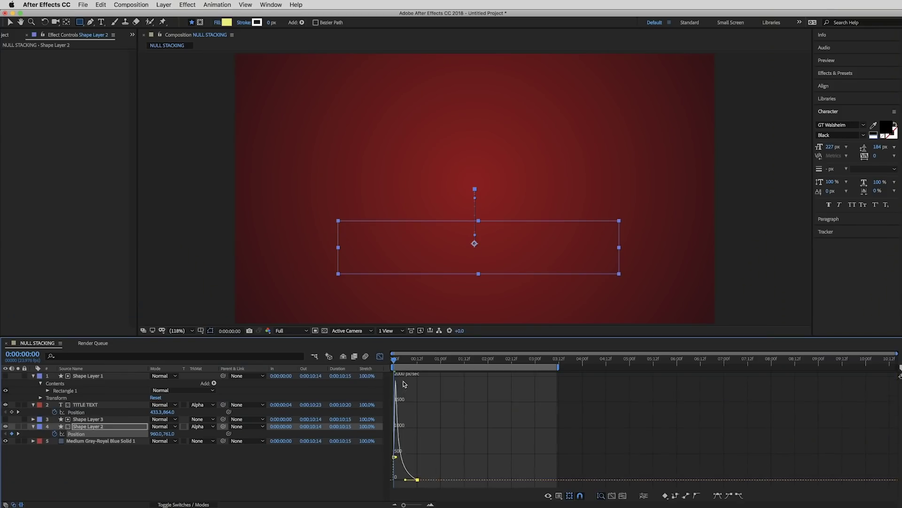
{"action": "left_click", "coordinate": [380, 356]}
{"action": "left_click", "coordinate": [308, 485]}
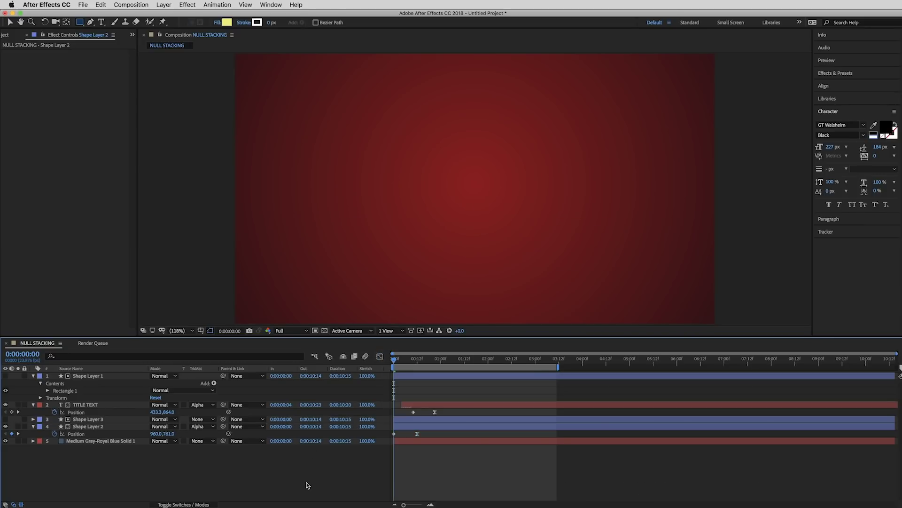
{"action": "key", "text": "space"}
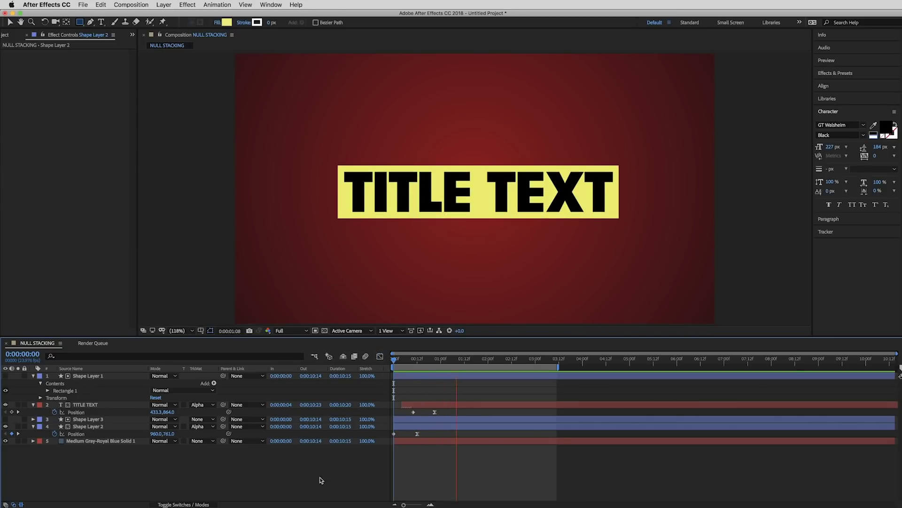
- Move TITLE TEXT's first Position keyframe earlier and Shape Layer 2's second one to 0:00:00:17, and preview the new timing
{"action": "left_click_drag", "start_coordinate": [414, 412], "coordinate": [428, 433]}
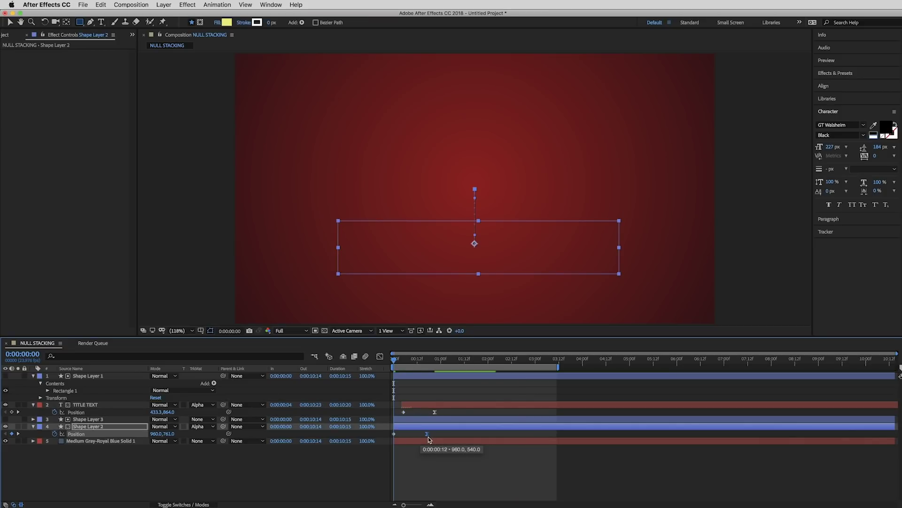
{"action": "key", "text": "space"}
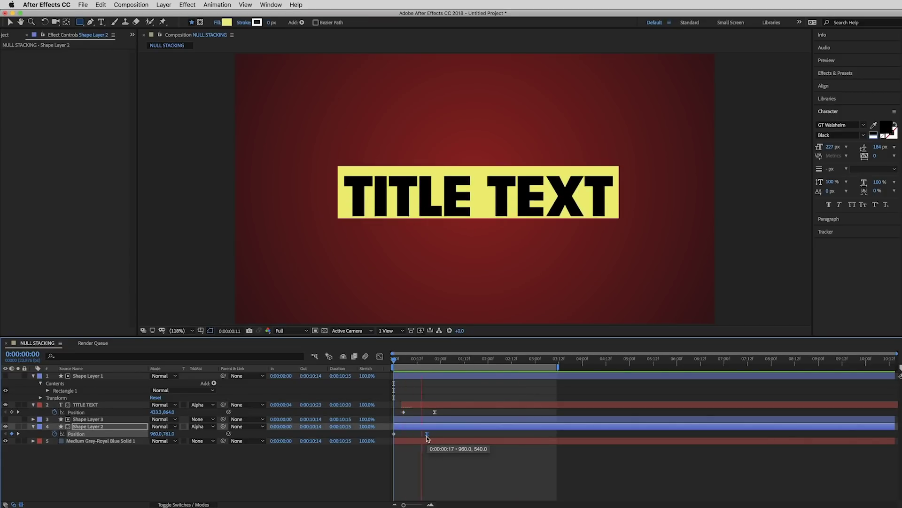
{"action": "key", "text": "space"}
{"action": "key", "text": "space"}
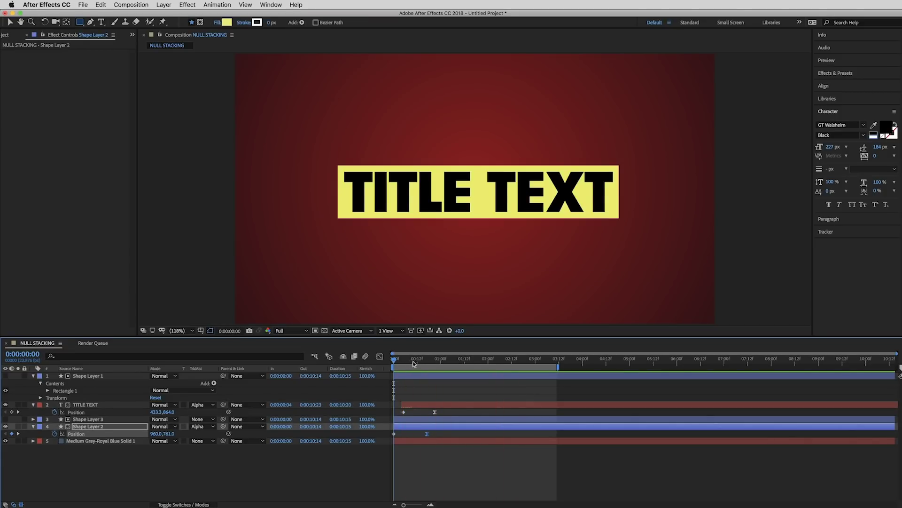
- At 0:00:02:00, add a null object and parent both TITLE TEXT and Shape Layer 2 to it
{"action": "left_click_drag", "start_coordinate": [417, 361], "coordinate": [487, 361]}
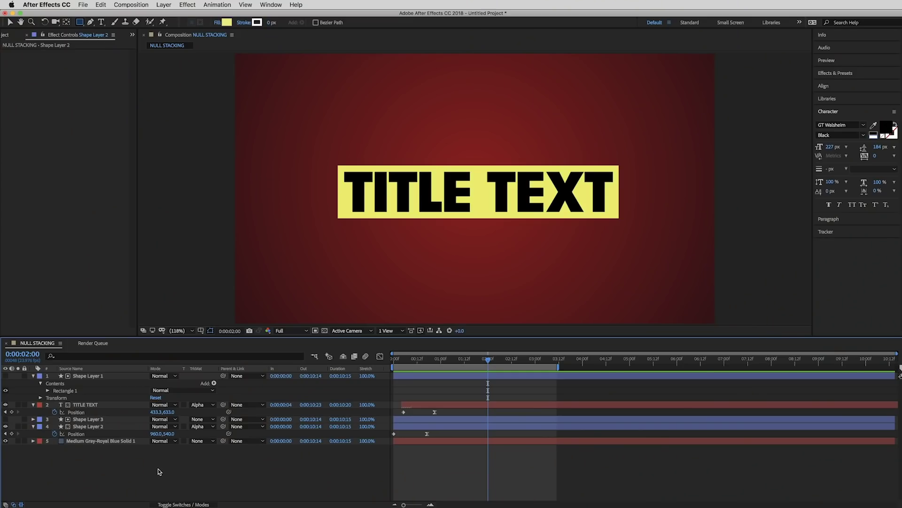
{"action": "right_click", "coordinate": [158, 471]}
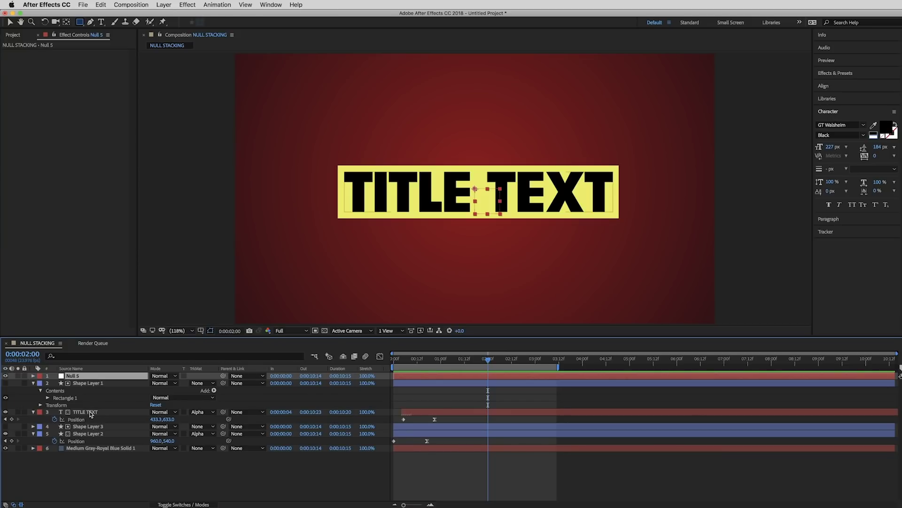
{"action": "left_click", "coordinate": [87, 412]}
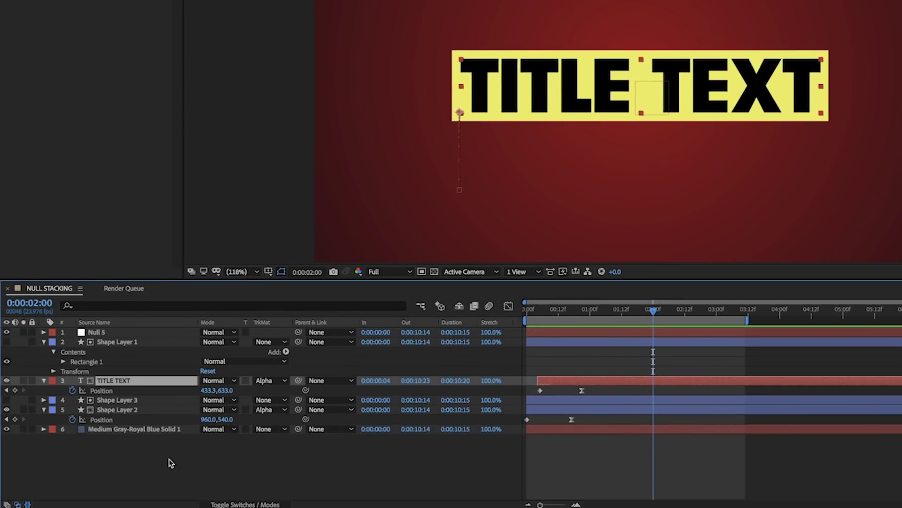
{"action": "left_click", "coordinate": [119, 411], "text": "ctrl"}
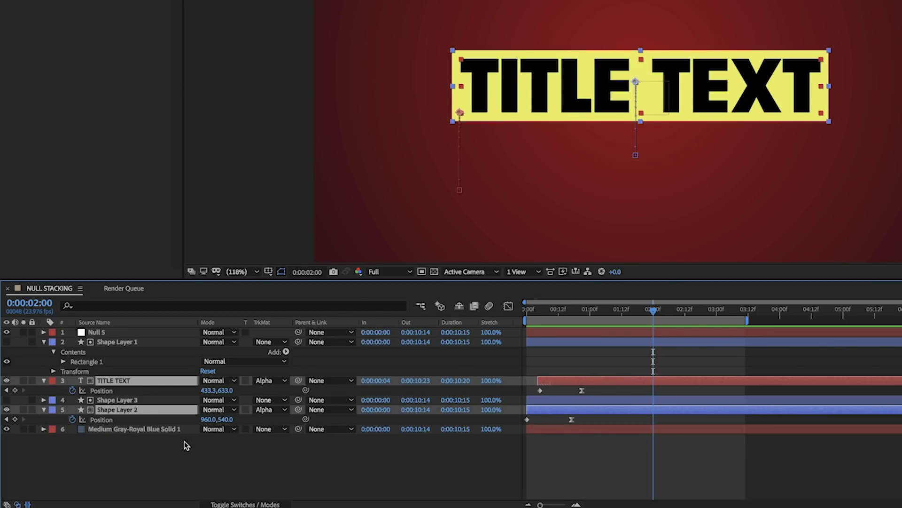
{"action": "left_click_drag", "start_coordinate": [299, 410], "coordinate": [109, 333]}
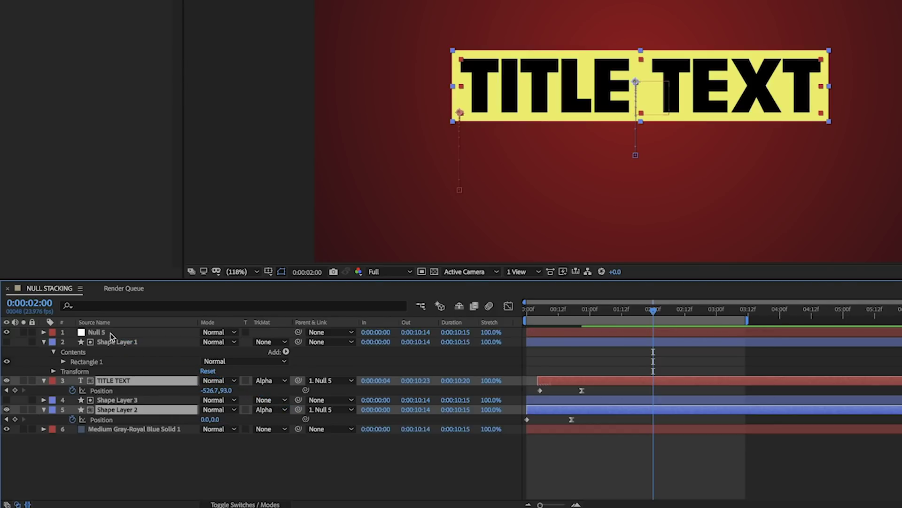
- Keyframe the null's Position at 0:00:02:00, change its vertical value at 0:00:02:17, and preview the exit through the mattes
{"action": "key", "text": "p"}
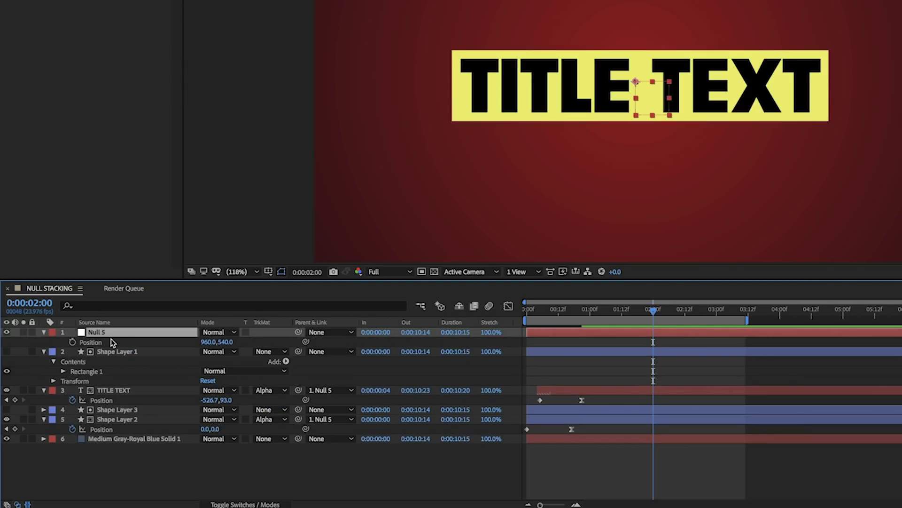
{"action": "left_click", "coordinate": [73, 342]}
{"action": "left_click_drag", "start_coordinate": [653, 314], "coordinate": [696, 312]}
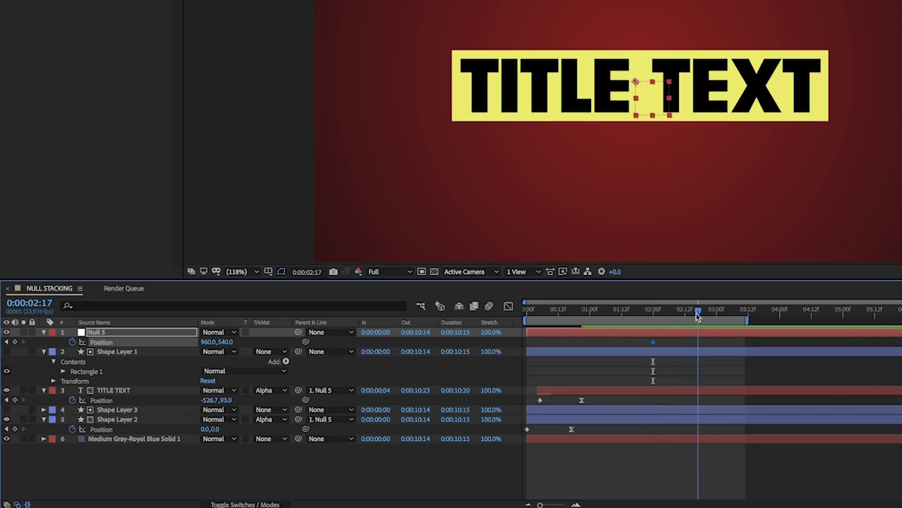
{"action": "left_click_drag", "start_coordinate": [225, 342], "coordinate": [338, 346]}
{"action": "key", "text": "space"}
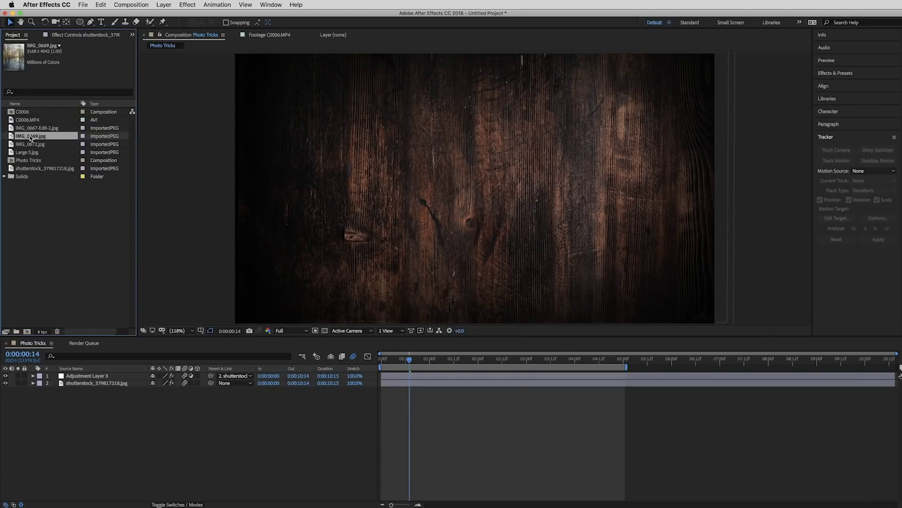
- Add IMG_0669.jpg above the wood background in the Photo Tricks composition and set its Scale to 19%
{"action": "left_click_drag", "start_coordinate": [30, 138], "coordinate": [476, 230]}
{"action": "key", "text": "s"}
{"action": "left_click_drag", "start_coordinate": [166, 383], "coordinate": [134, 386]}
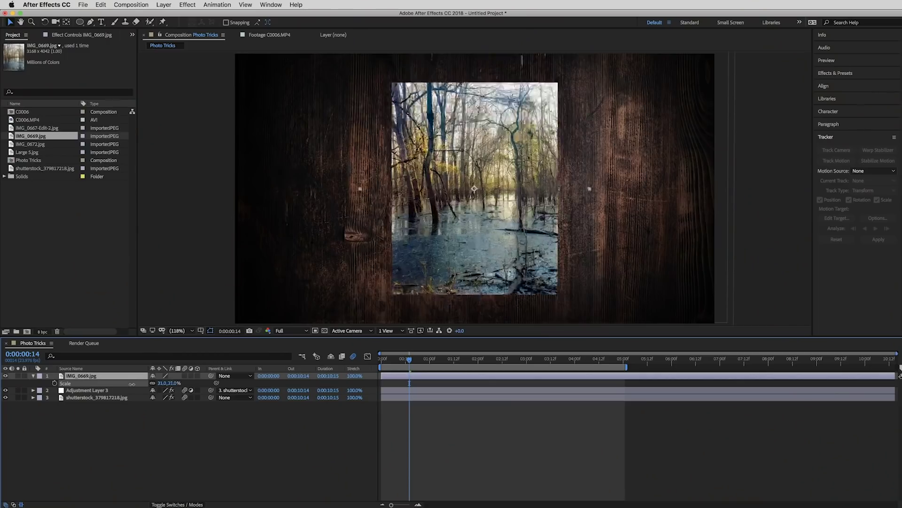
{"action": "mouse_move", "coordinate": [162, 383]}
{"action": "left_mouse_down"}
{"action": "mouse_move", "coordinate": [181, 383]}
{"action": "mouse_move", "coordinate": [164, 383]}
{"action": "left_mouse_up"}
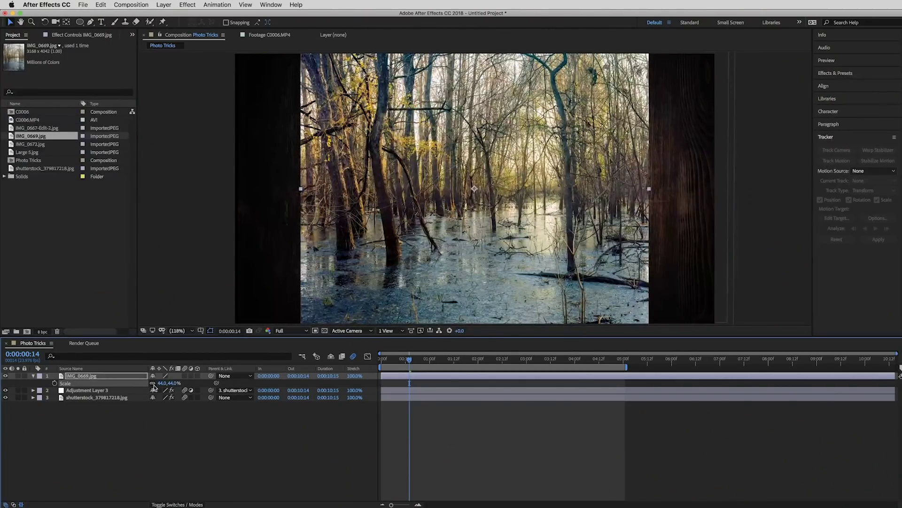
{"action": "left_click_drag", "start_coordinate": [160, 383], "coordinate": [150, 383]}
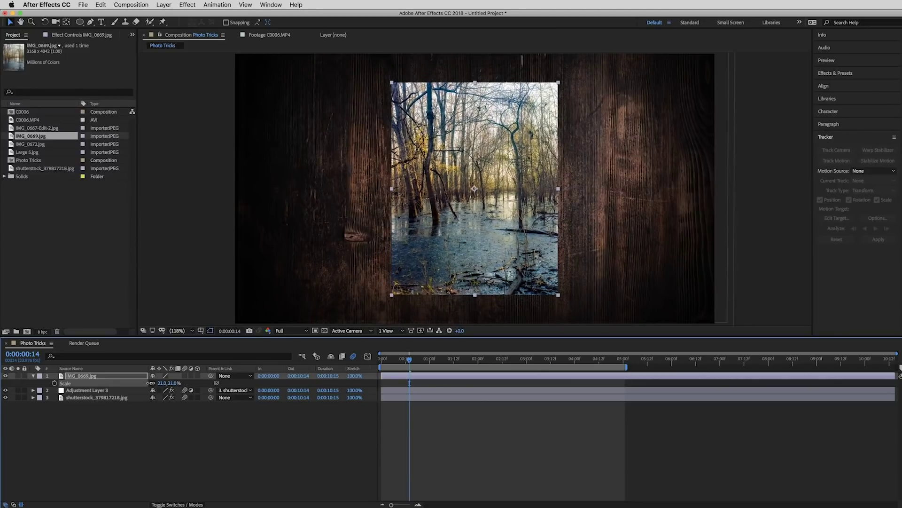
{"action": "left_click_drag", "start_coordinate": [151, 383], "coordinate": [147, 384]}
{"action": "left_click", "coordinate": [140, 444]}
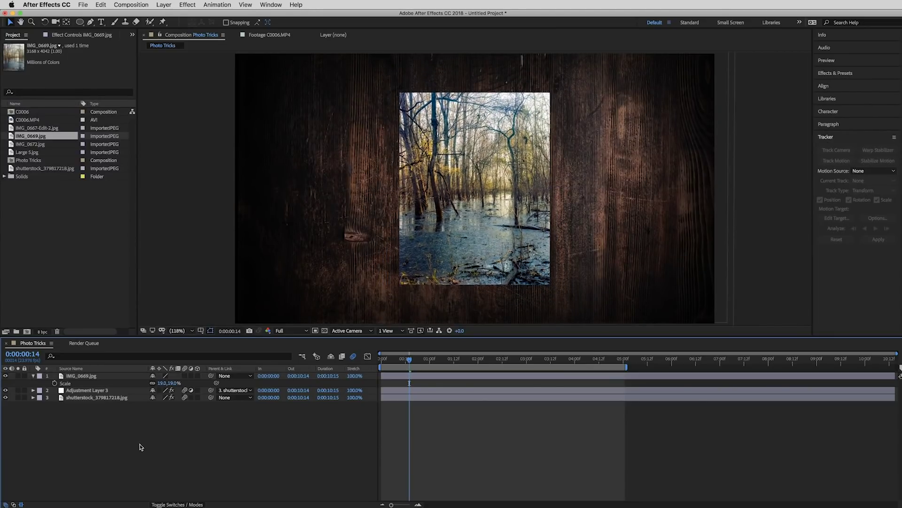
- Duplicate the IMG_0669.jpg layer and apply the Fill effect to the lower copy
{"action": "left_click", "coordinate": [95, 378]}
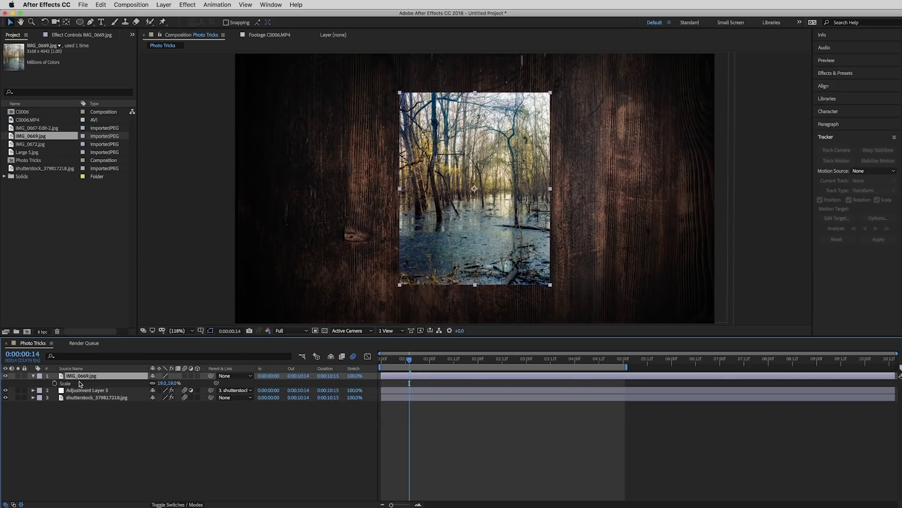
{"action": "key", "text": "super+d"}
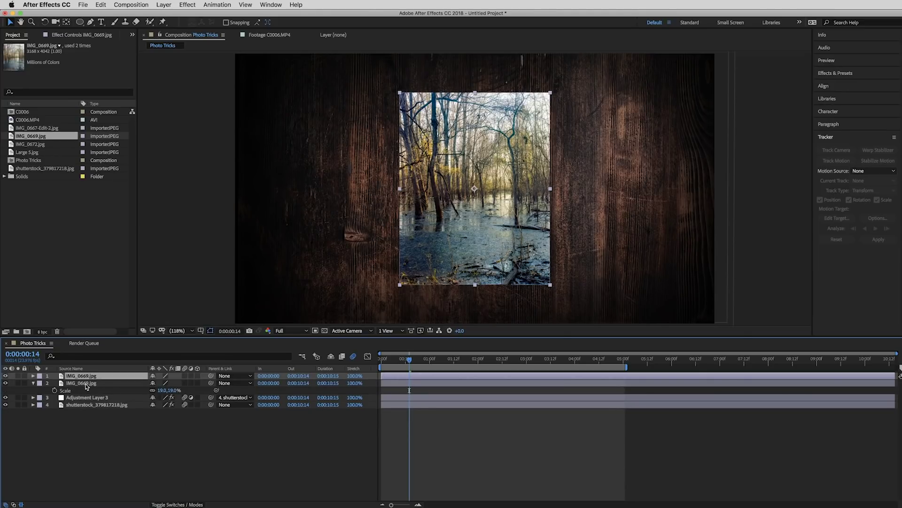
{"action": "left_click", "coordinate": [80, 383]}
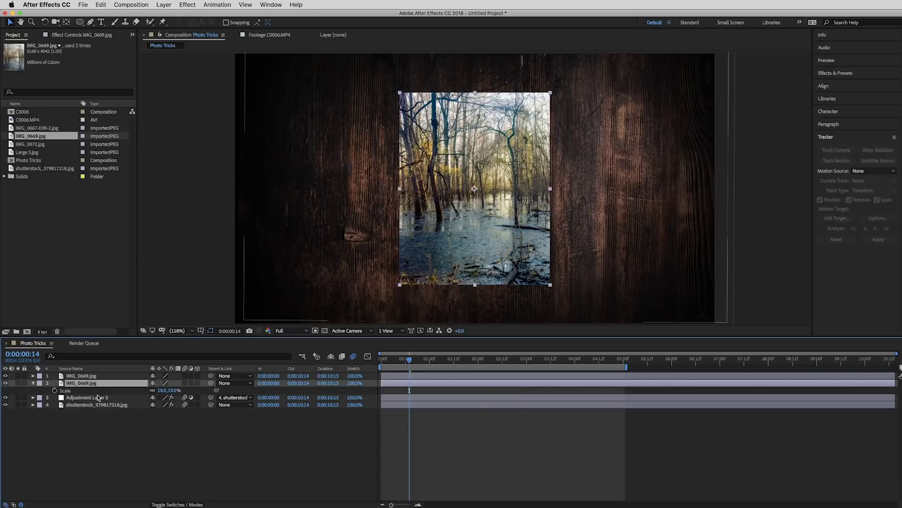
{"action": "left_click", "coordinate": [193, 6]}
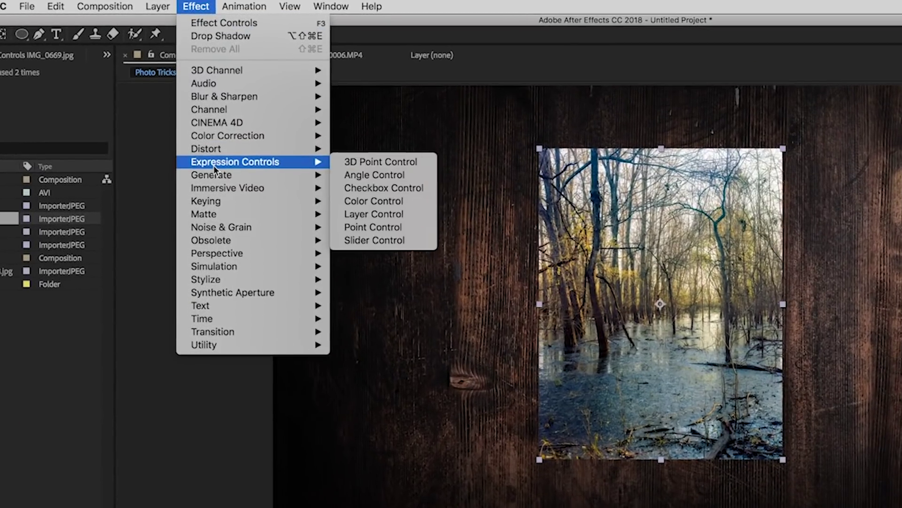
{"action": "mouse_move", "coordinate": [200, 113]}
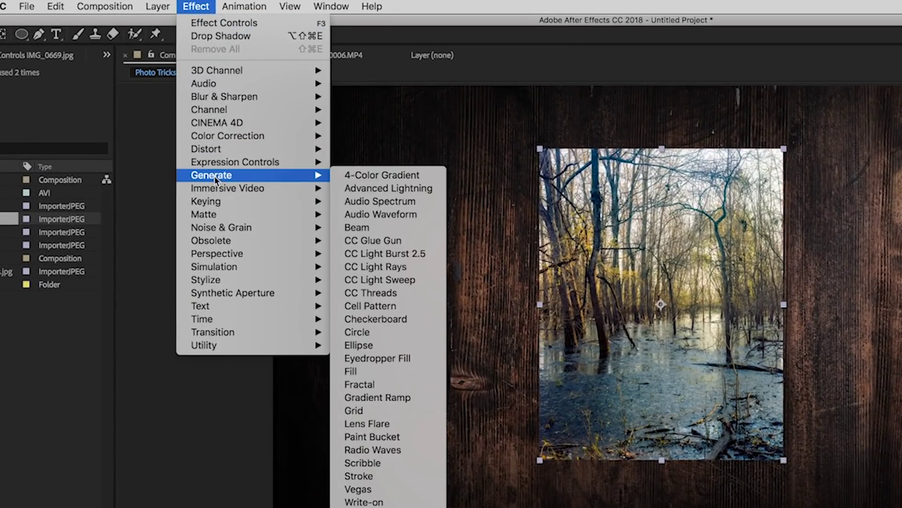
{"action": "left_click", "coordinate": [423, 371]}
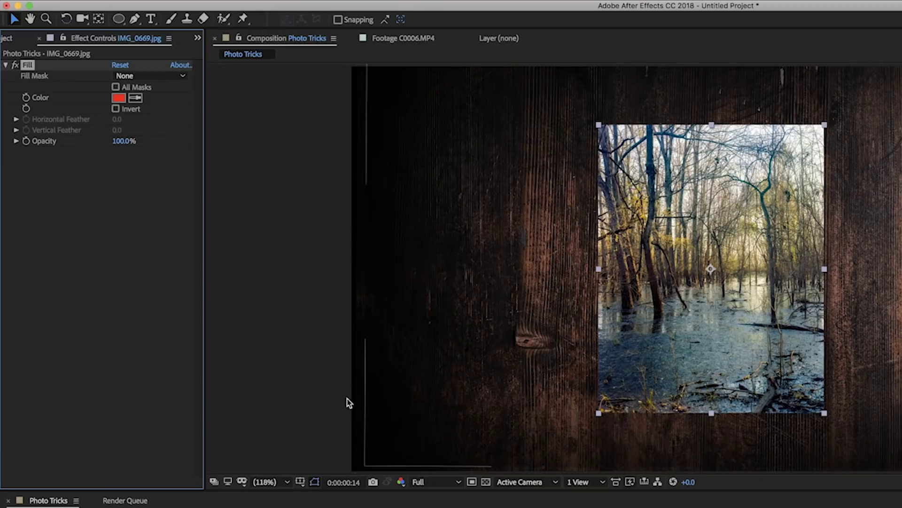
- Change the Fill effect's color from red to a slightly warm off-white
{"action": "left_click", "coordinate": [119, 97]}
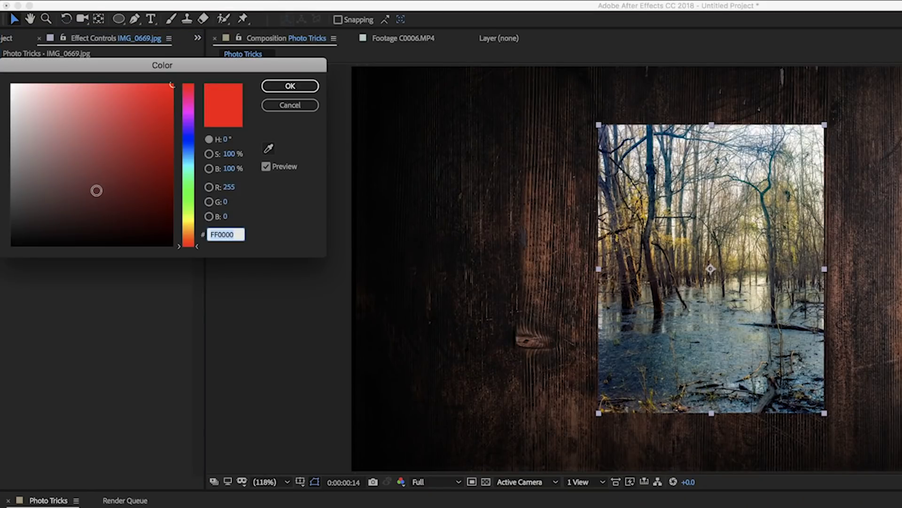
{"action": "left_click_drag", "start_coordinate": [109, 145], "coordinate": [2, 79]}
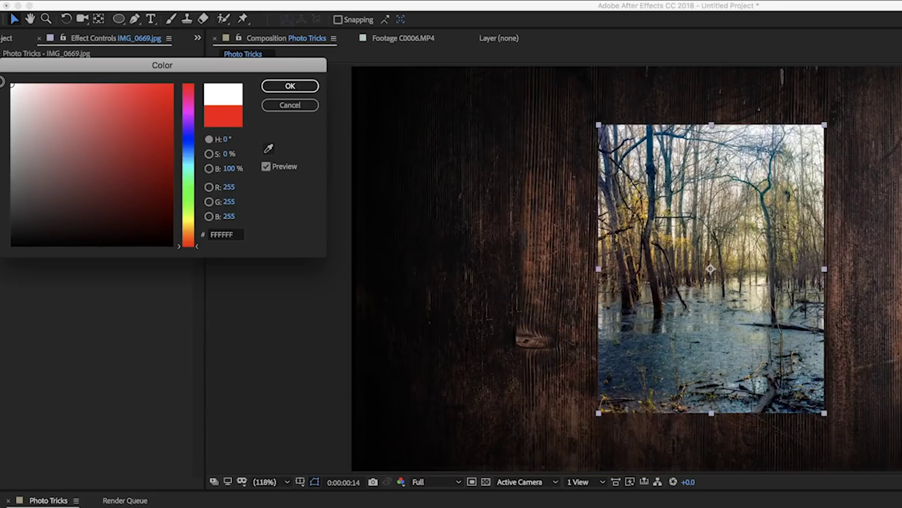
{"action": "left_click_drag", "start_coordinate": [1, 82], "coordinate": [1, 90]}
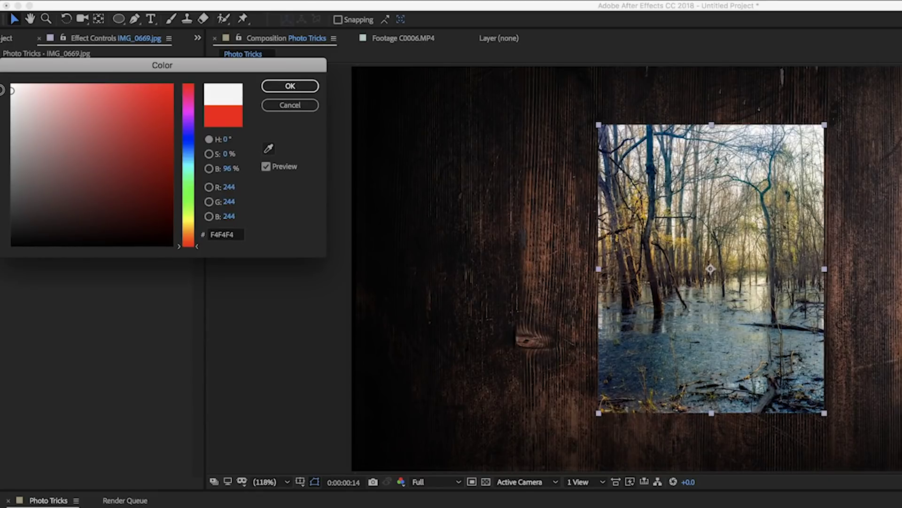
{"action": "left_click", "coordinate": [188, 226]}
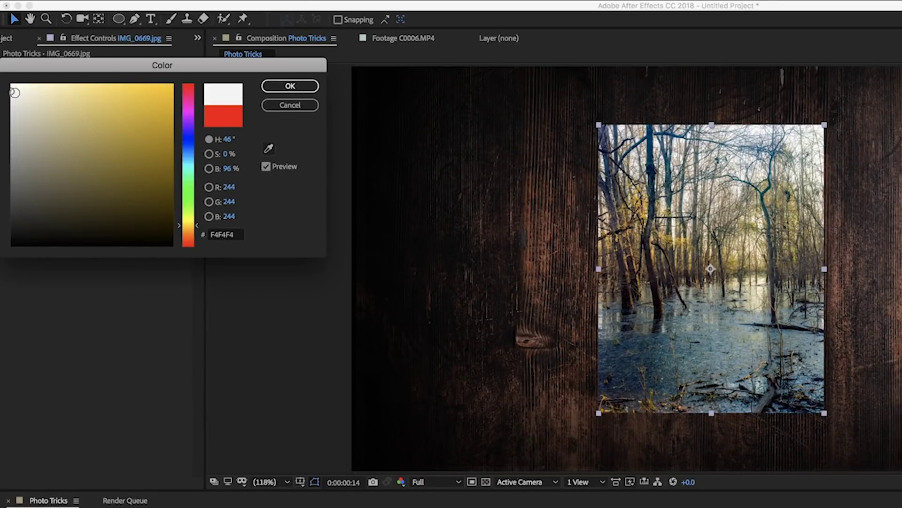
{"action": "left_click_drag", "start_coordinate": [14, 93], "coordinate": [17, 92]}
{"action": "left_click", "coordinate": [303, 94]}
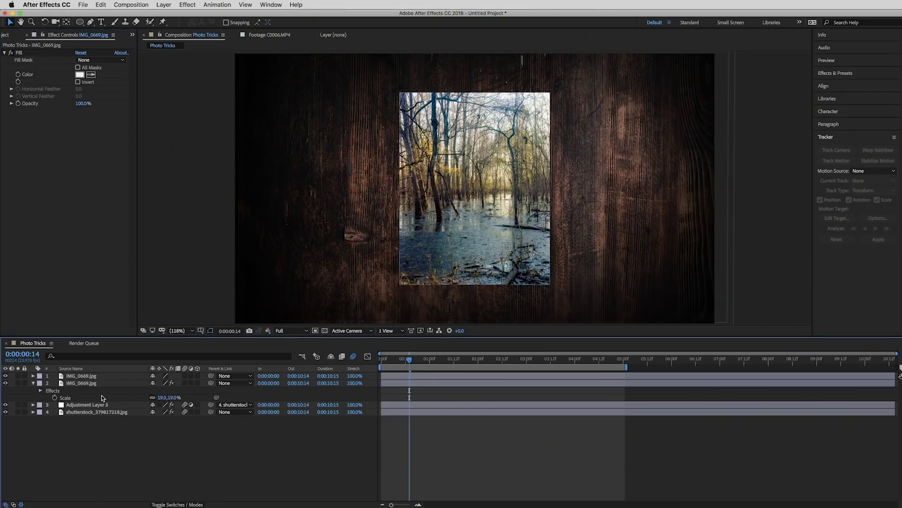
- Set the lower, filled IMG_0669.jpg copy's Scale to about 20.3% to form a thin off-white border around the photo
{"action": "left_click", "coordinate": [85, 383]}
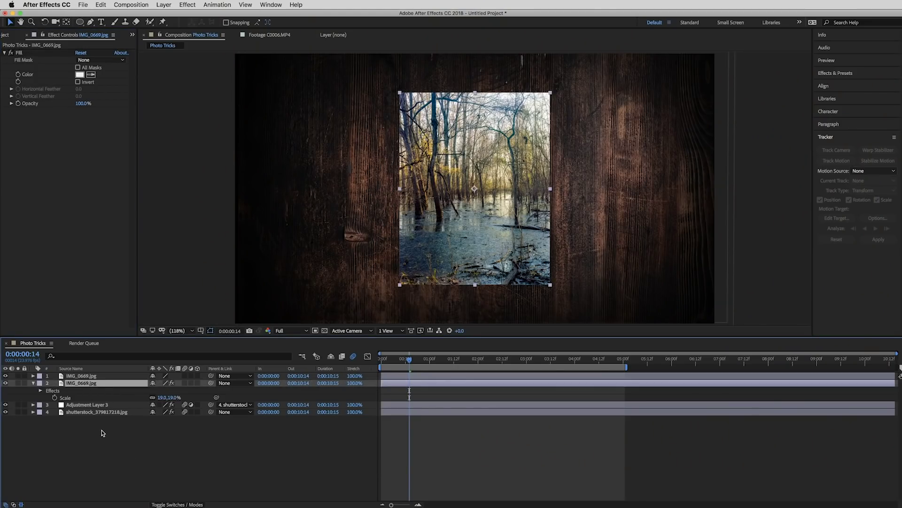
{"action": "key", "text": "u"}
{"action": "key", "text": "s"}
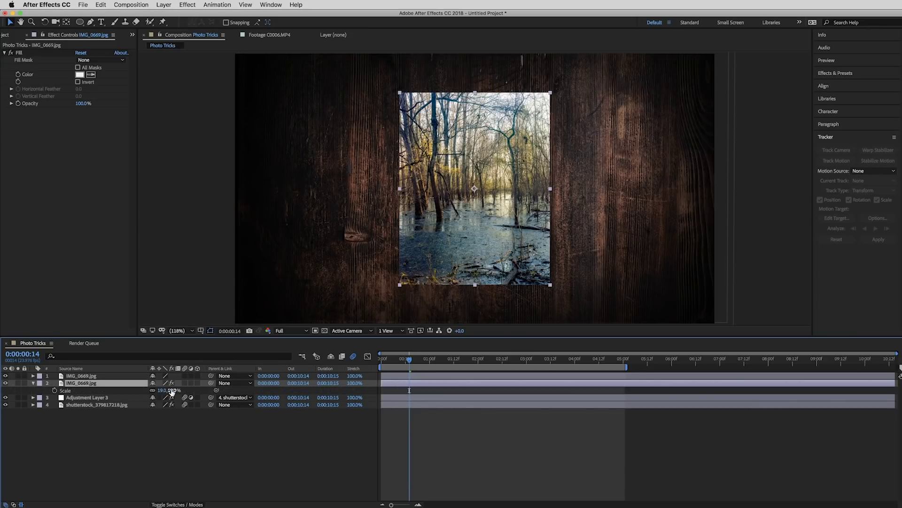
{"action": "left_click_drag", "start_coordinate": [172, 390], "coordinate": [178, 390]}
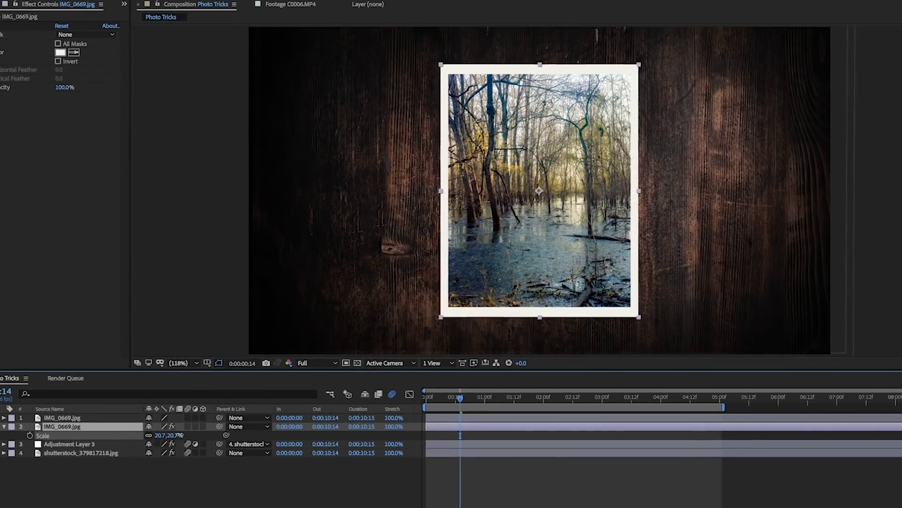
{"action": "left_click_drag", "start_coordinate": [179, 435], "coordinate": [179, 458]}
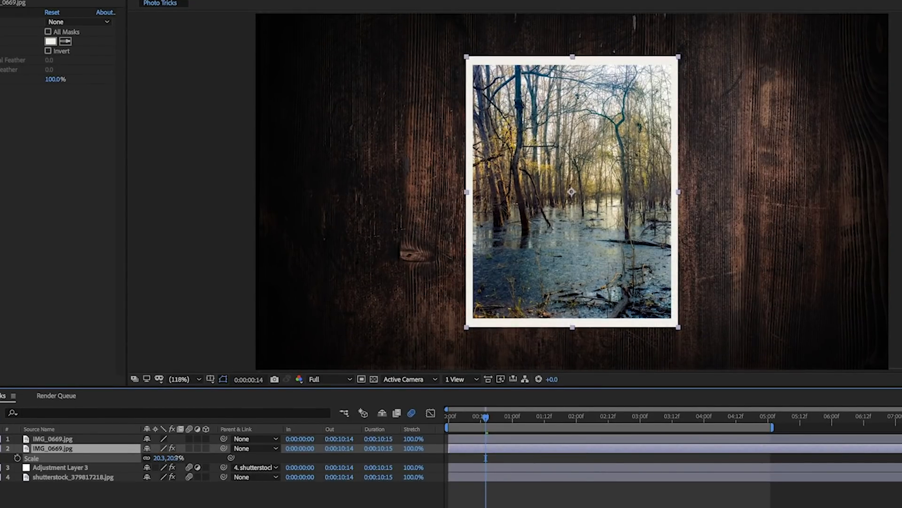
{"action": "left_click_drag", "start_coordinate": [179, 457], "coordinate": [179, 457]}
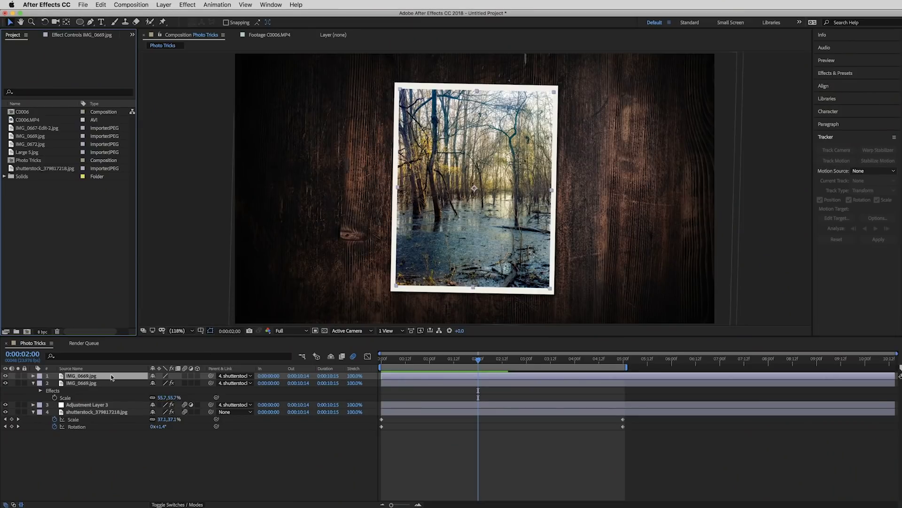
- Replace both IMG_0669.jpg layers with IMG_0667-Edit-2.jpg and preview the bordered photo
{"action": "left_click", "coordinate": [87, 384], "text": "shift"}
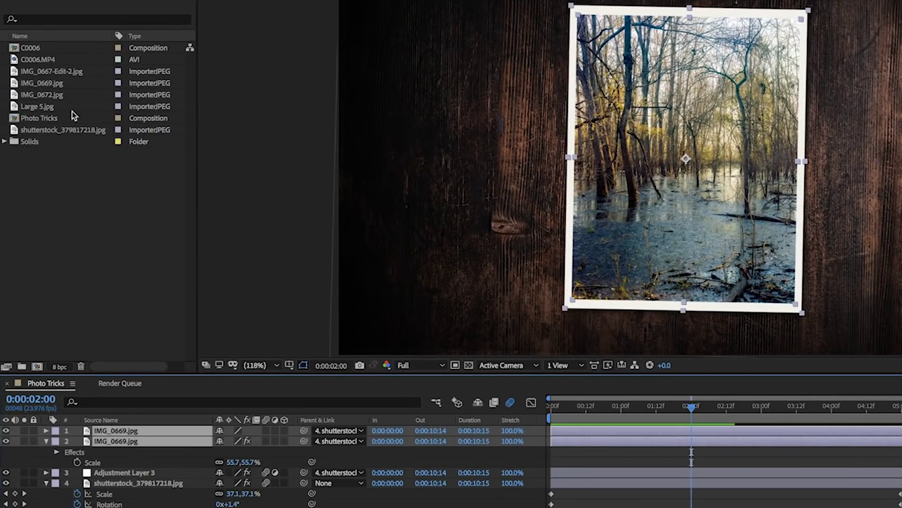
{"action": "left_click", "coordinate": [47, 73]}
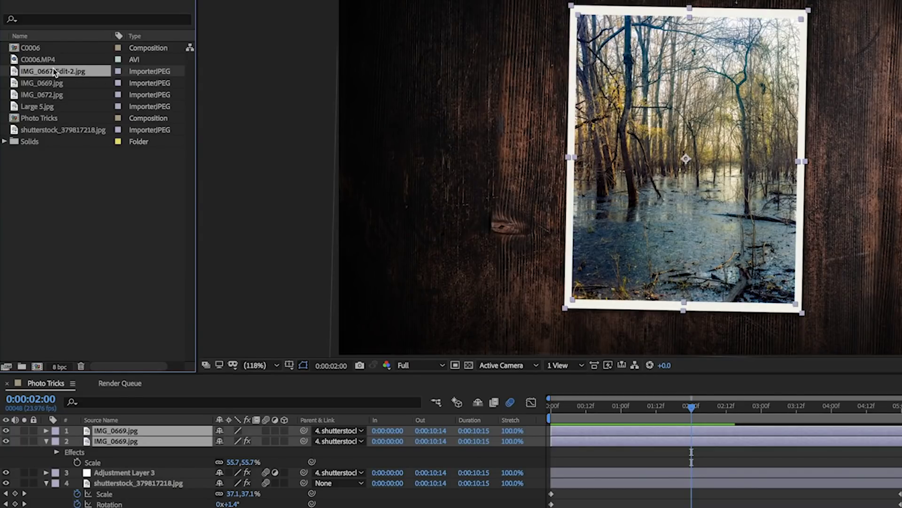
{"action": "left_click_drag", "start_coordinate": [51, 69], "coordinate": [110, 433]}
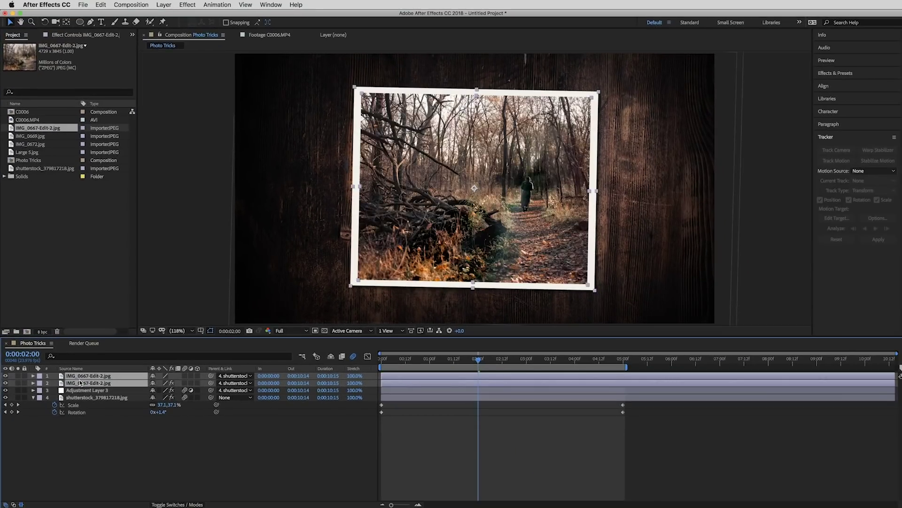
{"action": "left_click", "coordinate": [175, 463]}
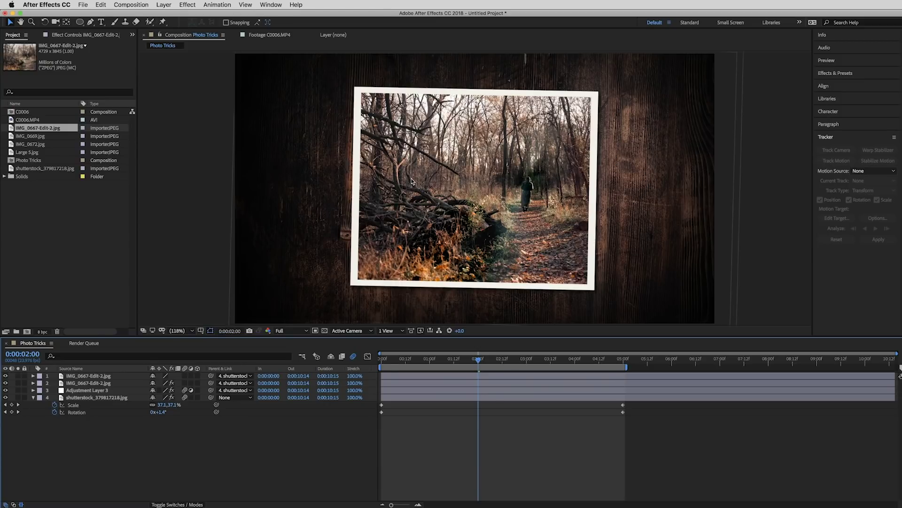
{"action": "key", "text": "space"}
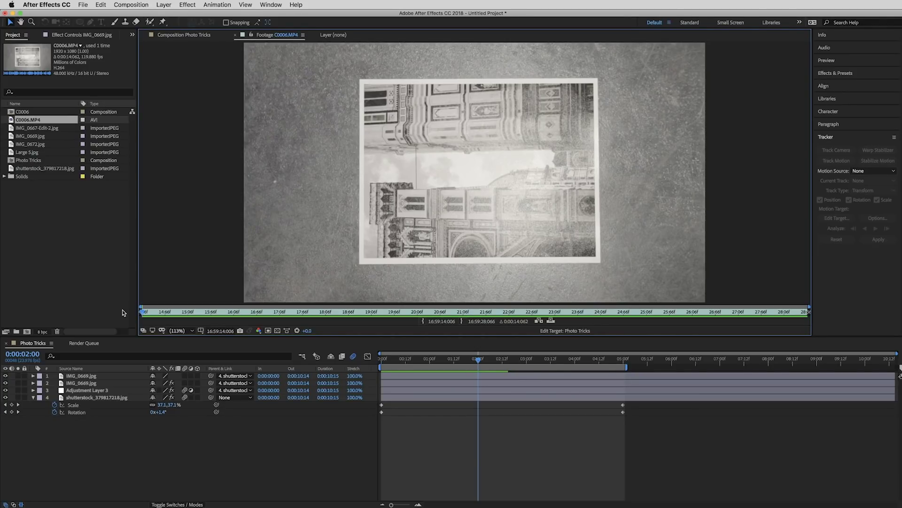
- Play the C0006.MP4 footage and create a new composition from it
{"action": "key", "text": "space"}
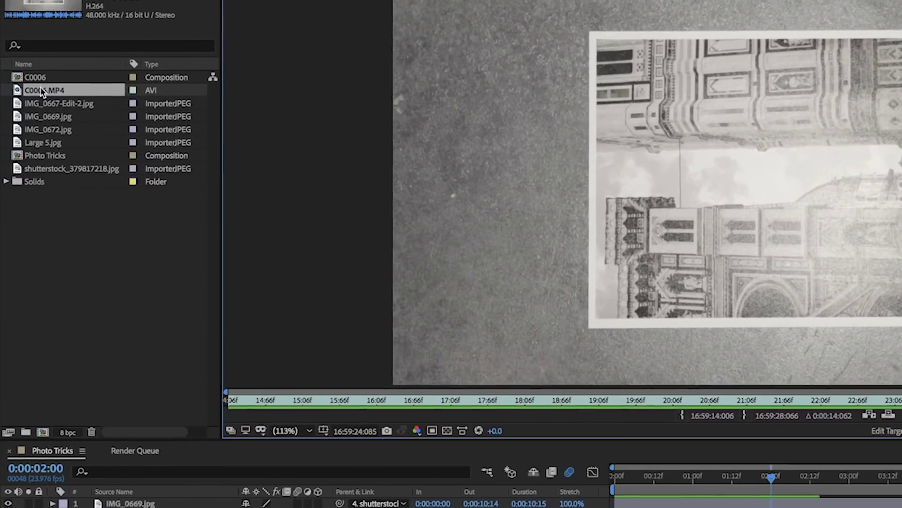
{"action": "left_click_drag", "start_coordinate": [40, 88], "coordinate": [43, 436]}
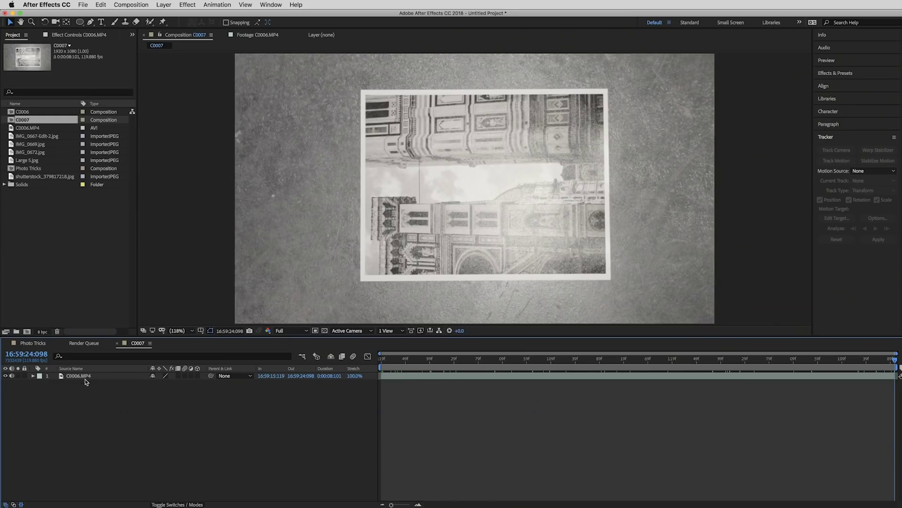
- Start Track Motion on the C0006.MP4 layer and enable Rotation and Scale tracking alongside Position
{"action": "left_click", "coordinate": [78, 376]}
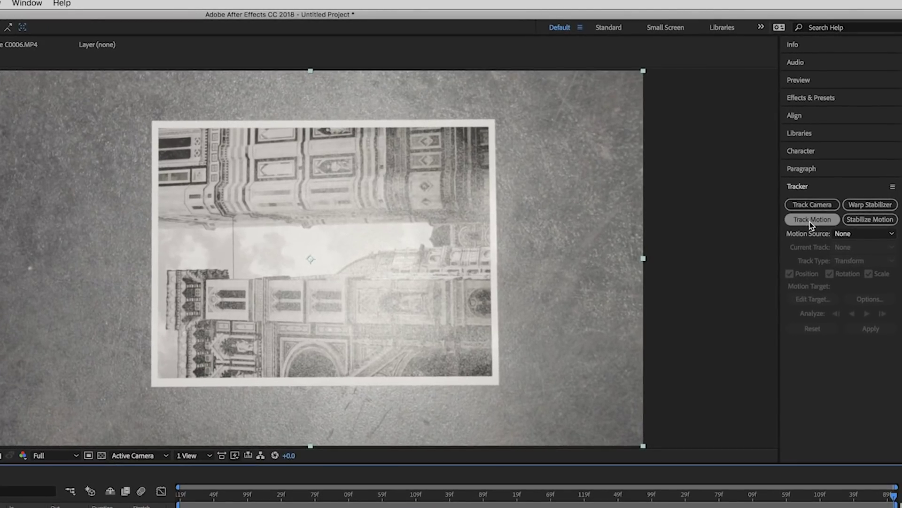
{"action": "left_click", "coordinate": [28, 4]}
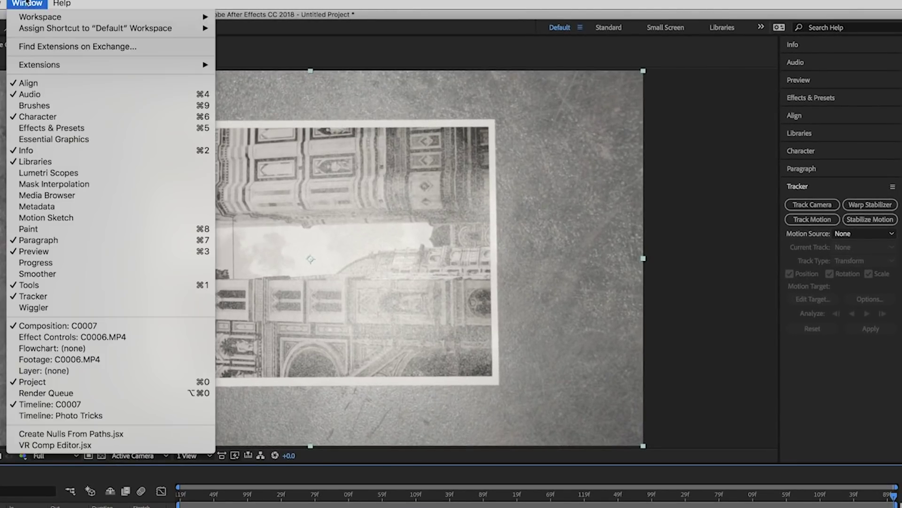
{"action": "left_click", "coordinate": [58, 300]}
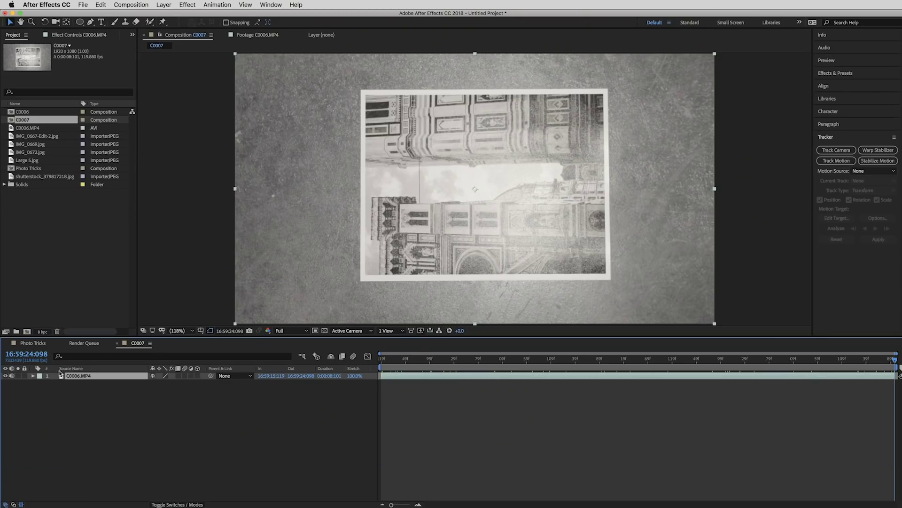
{"action": "left_click", "coordinate": [836, 161]}
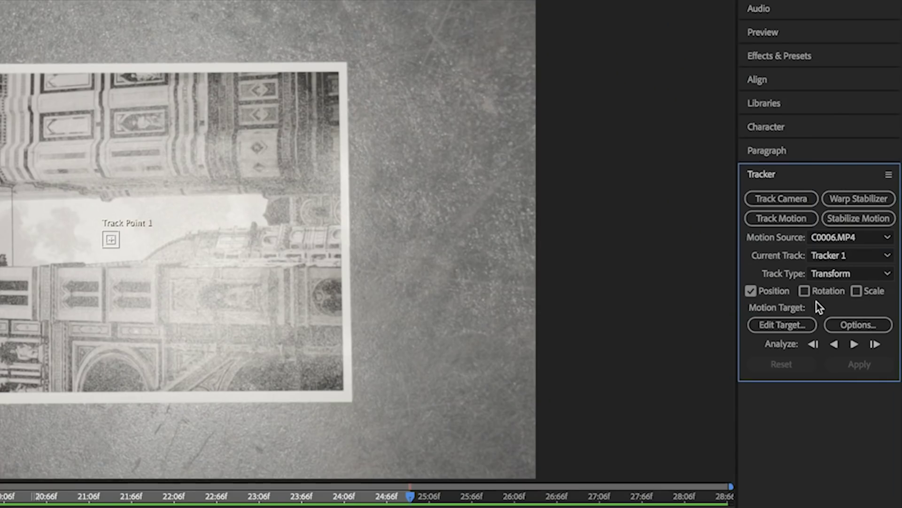
{"action": "left_click", "coordinate": [804, 291]}
{"action": "left_click", "coordinate": [856, 292]}
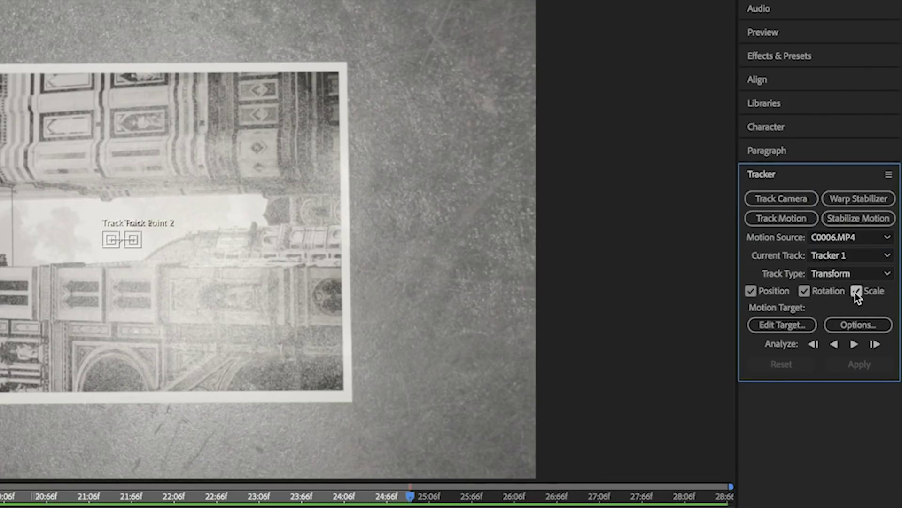
- Check the Motion Tracker options, keeping Stop Tracking as the action when confidence is below 90%
{"action": "left_click", "coordinate": [855, 323]}
{"action": "left_click_drag", "start_coordinate": [0, 207], "coordinate": [269, 150]}
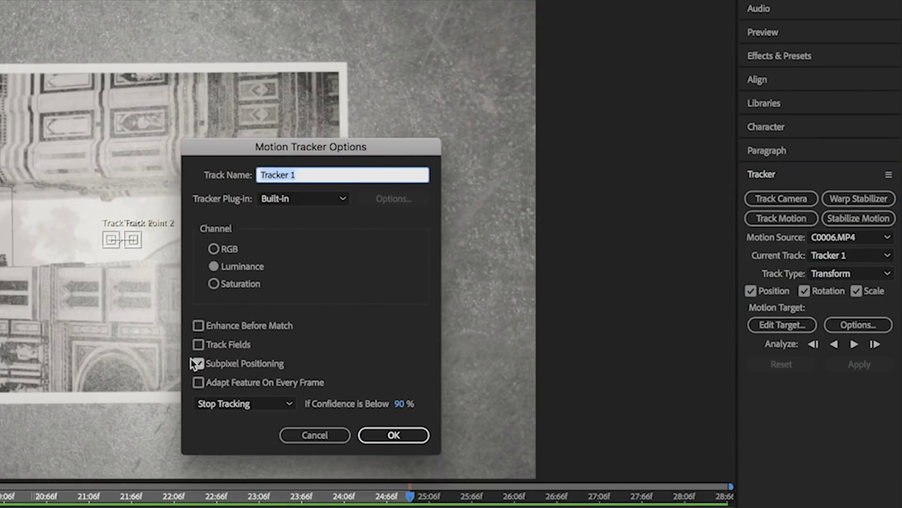
{"action": "left_click", "coordinate": [237, 403]}
{"action": "left_click", "coordinate": [241, 439]}
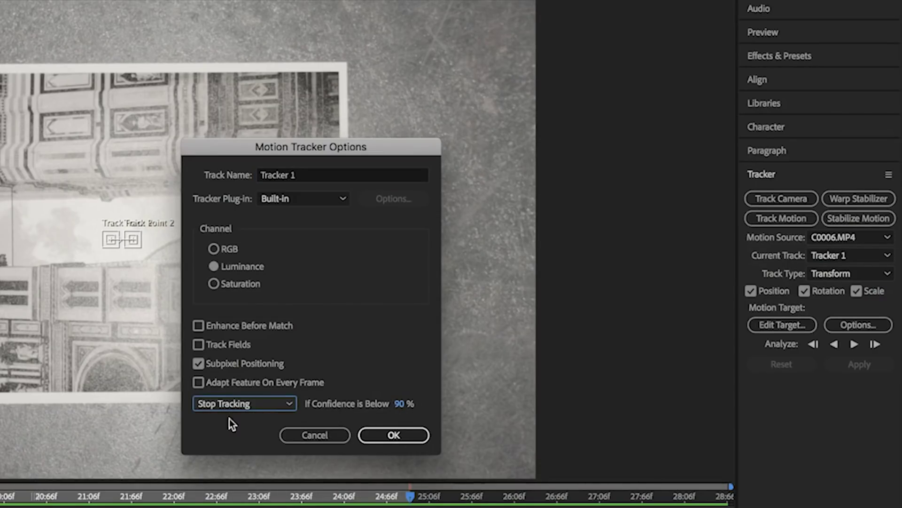
{"action": "left_click", "coordinate": [407, 434]}
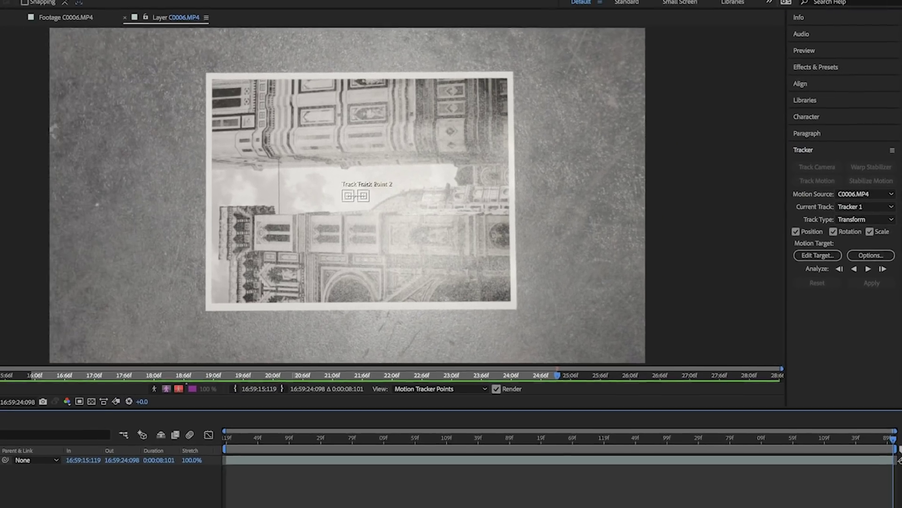
- Add a null object to the C0007 composition and set it as the tracker's motion target
{"action": "right_click", "coordinate": [80, 409]}
{"action": "mouse_move", "coordinate": [103, 414]}
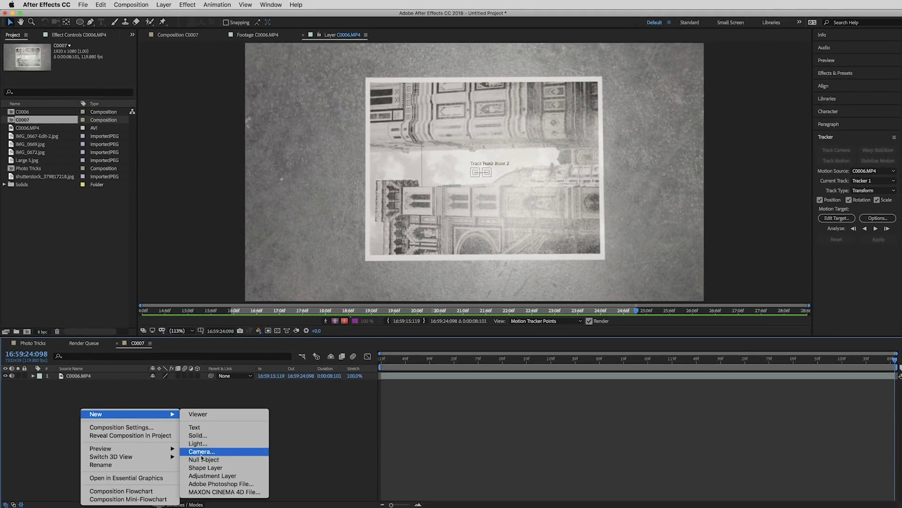
{"action": "left_click", "coordinate": [203, 459]}
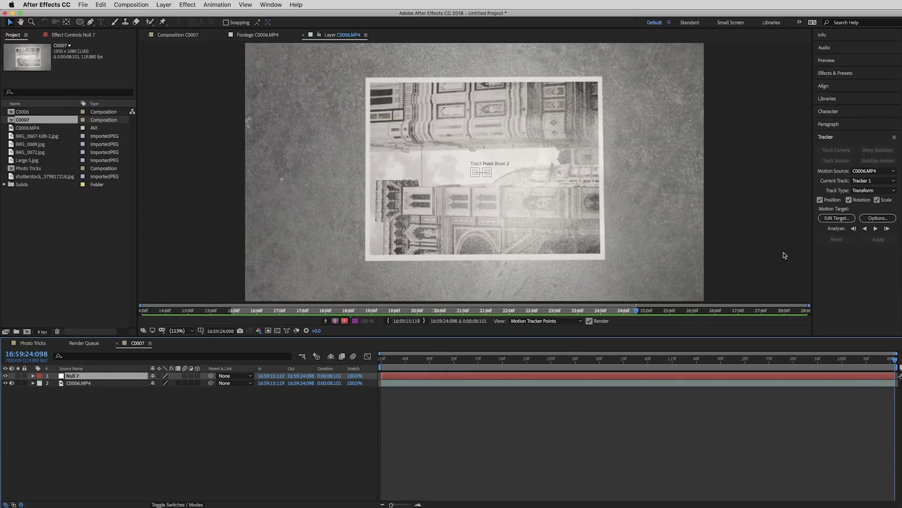
{"action": "left_click", "coordinate": [836, 217]}
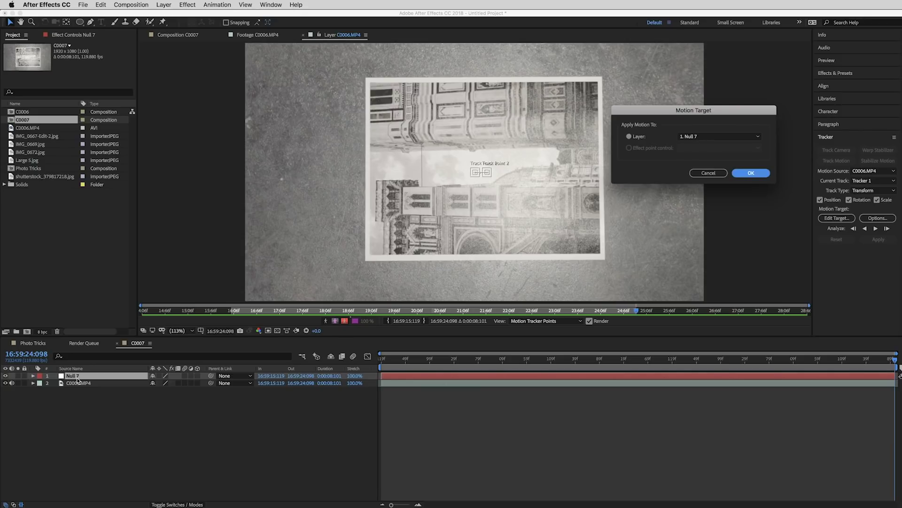
{"action": "left_click", "coordinate": [751, 173]}
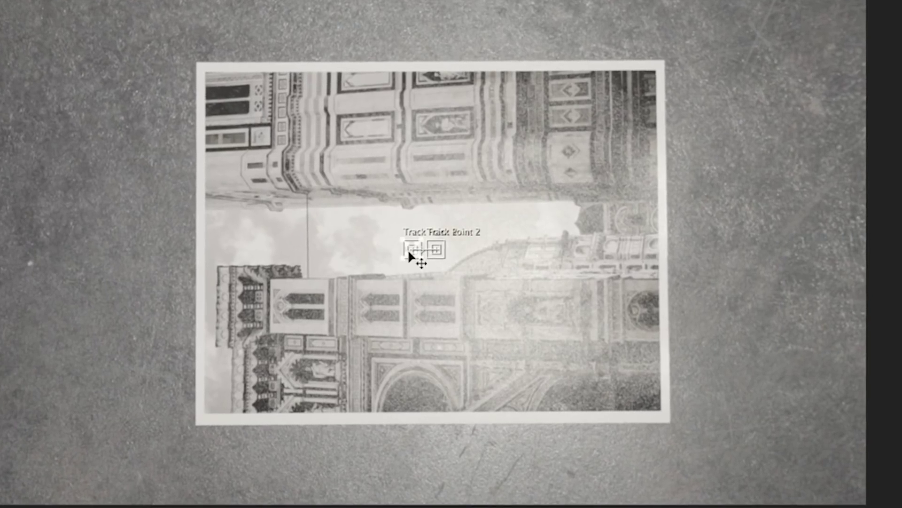
- Place Track Point 1 on the tower's dark detail and Track Point 2 on the upper facade detail, enlarging their tracking regions
{"action": "left_click_drag", "start_coordinate": [409, 256], "coordinate": [246, 305]}
{"action": "mouse_move", "coordinate": [267, 287]}
{"action": "left_mouse_down"}
{"action": "mouse_move", "coordinate": [277, 281]}
{"action": "mouse_move", "coordinate": [266, 286]}
{"action": "left_mouse_up"}
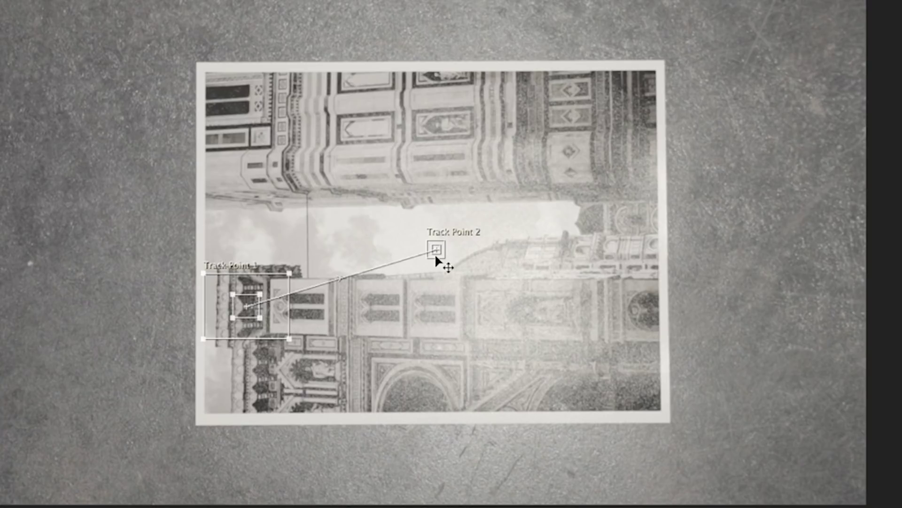
{"action": "left_click_drag", "start_coordinate": [437, 255], "coordinate": [452, 229]}
{"action": "left_click_drag", "start_coordinate": [449, 273], "coordinate": [516, 109]}
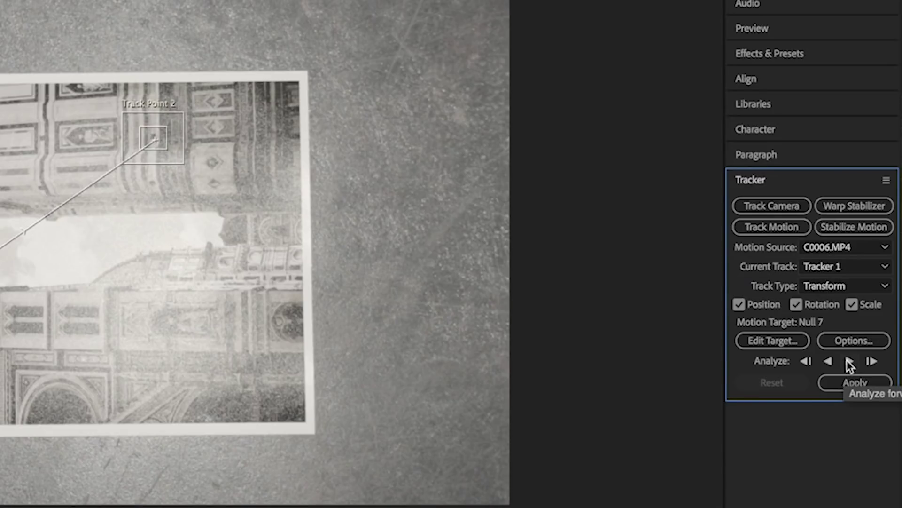
- Analyze the footage forward and apply the tracking data to the null in both X and Y
{"action": "left_click", "coordinate": [849, 362]}
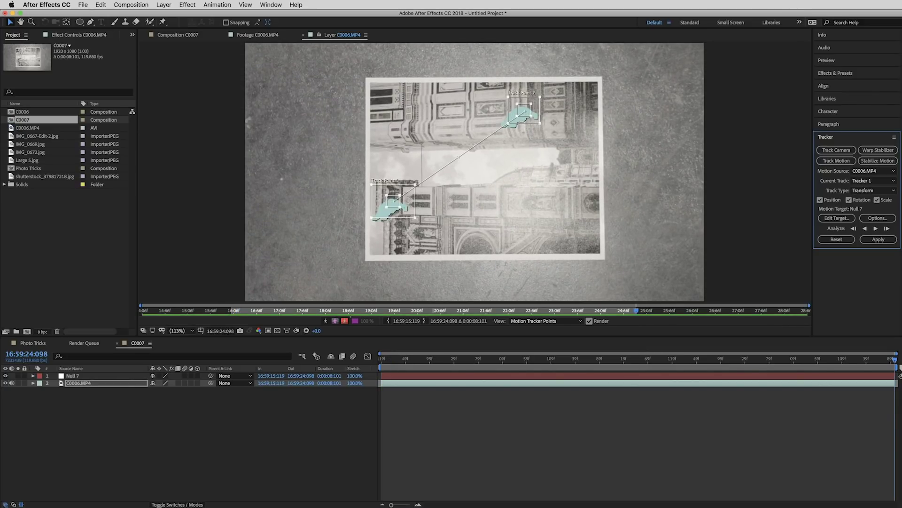
{"action": "left_click", "coordinate": [877, 240]}
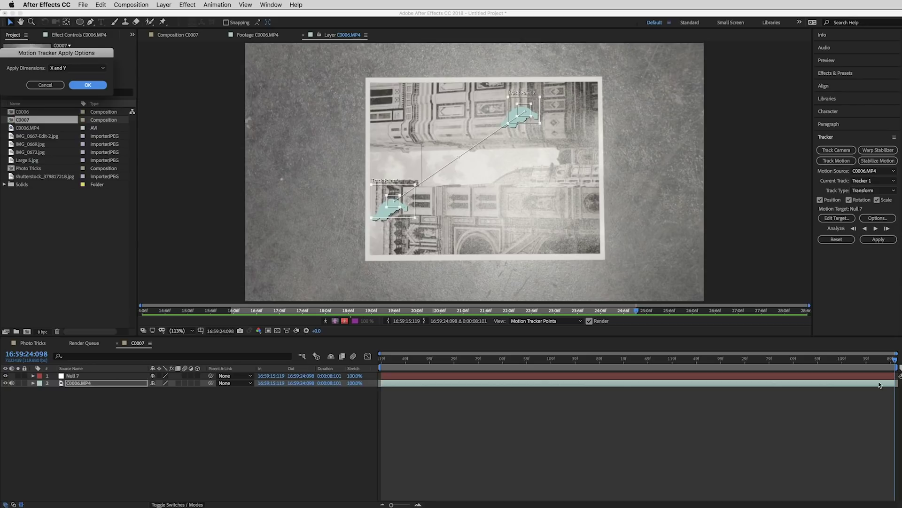
{"action": "left_click_drag", "start_coordinate": [59, 56], "coordinate": [653, 184]}
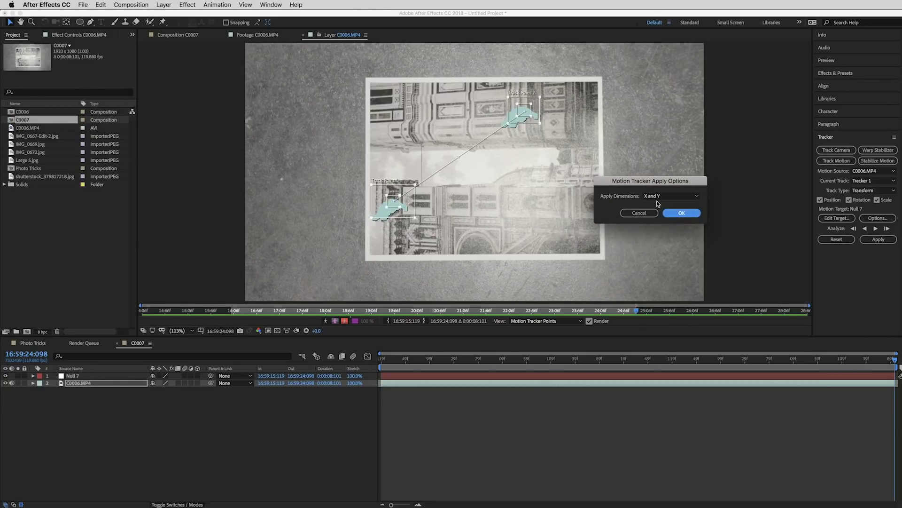
{"action": "left_click", "coordinate": [682, 212]}
- Preview and scrub through the C0007 composition to inspect the null's tracked motion path
{"action": "key", "text": "space"}
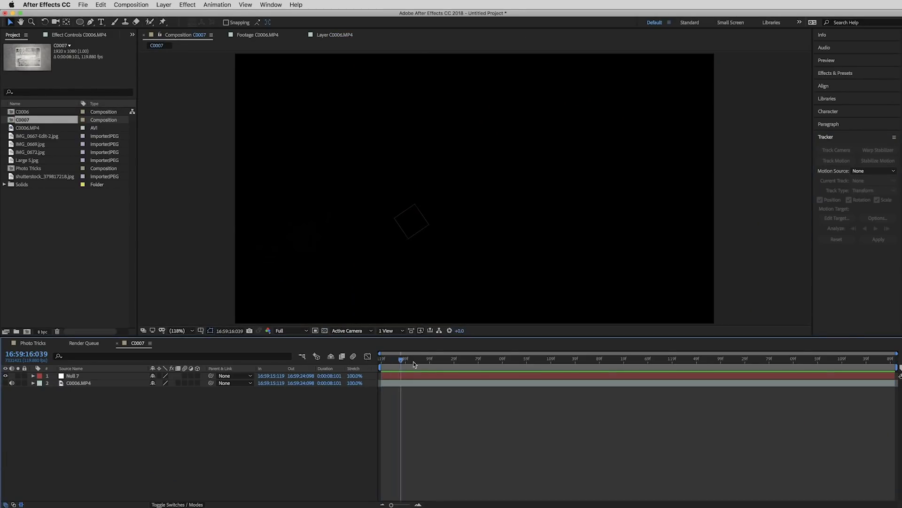
{"action": "left_click", "coordinate": [87, 374]}
{"action": "left_click_drag", "start_coordinate": [431, 361], "coordinate": [633, 382]}
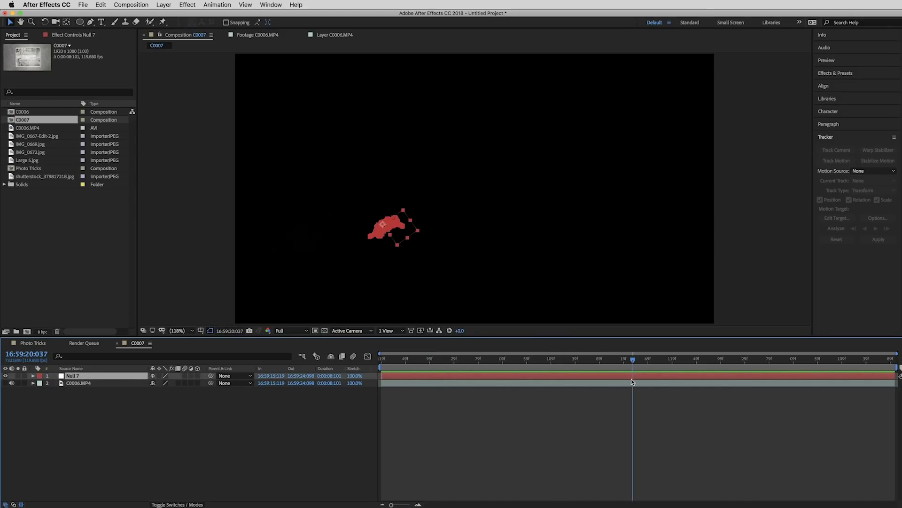
{"action": "key", "text": "Home"}
{"action": "left_click", "coordinate": [113, 408]}
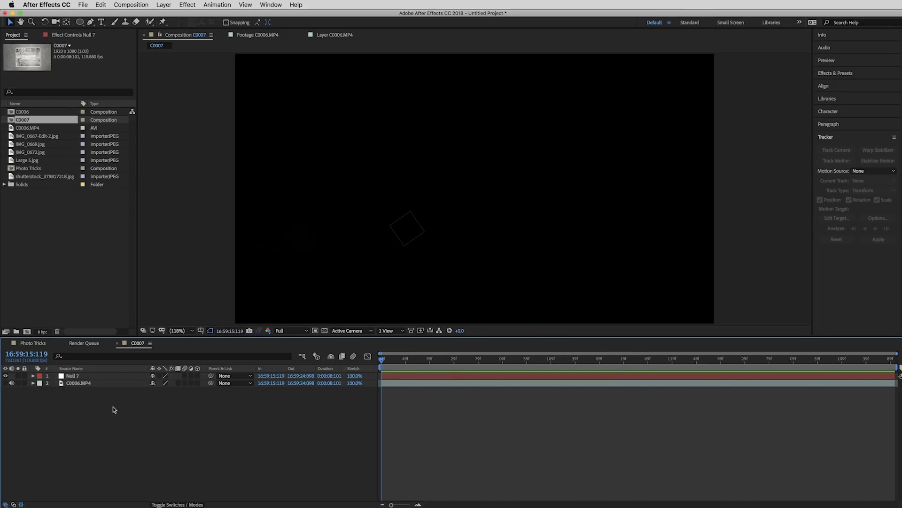
{"action": "left_click", "coordinate": [80, 377]}
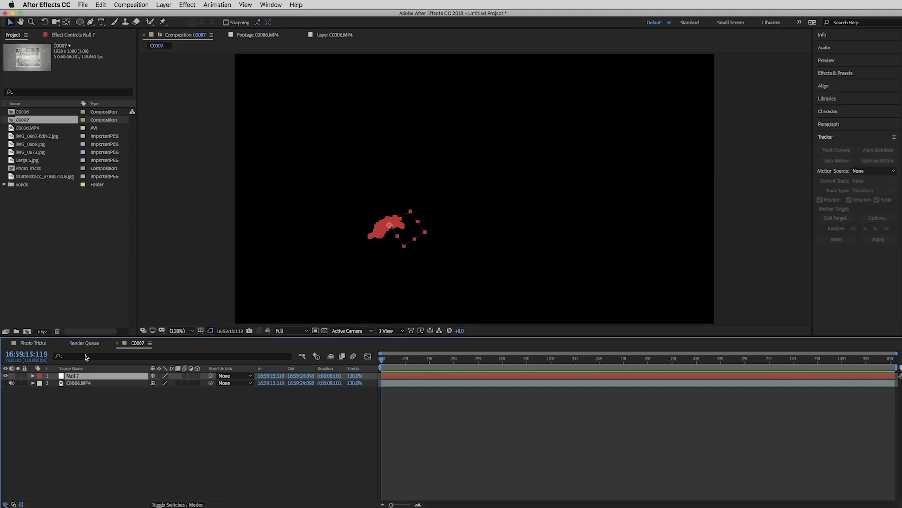
- Return to the Photo Tricks composition and preview the bordered photo's animation over the wood background
{"action": "left_click", "coordinate": [34, 343]}
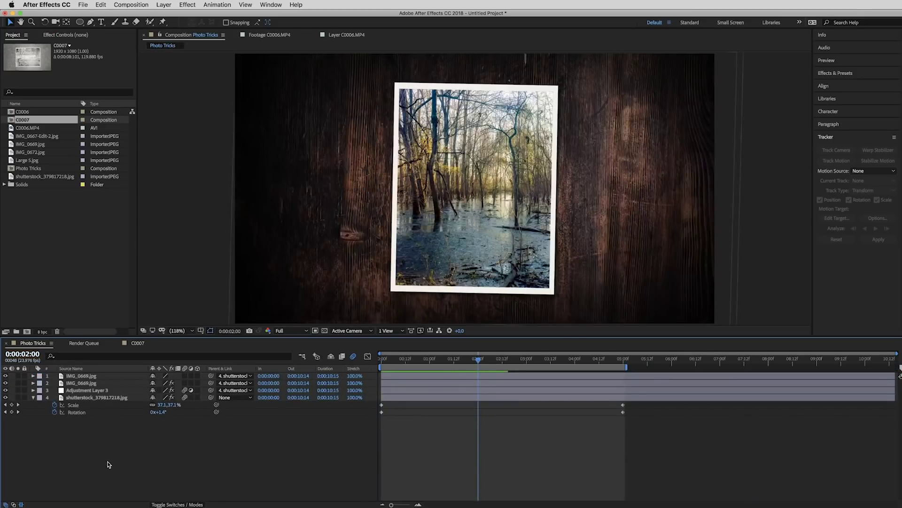
{"action": "key", "text": "space"}
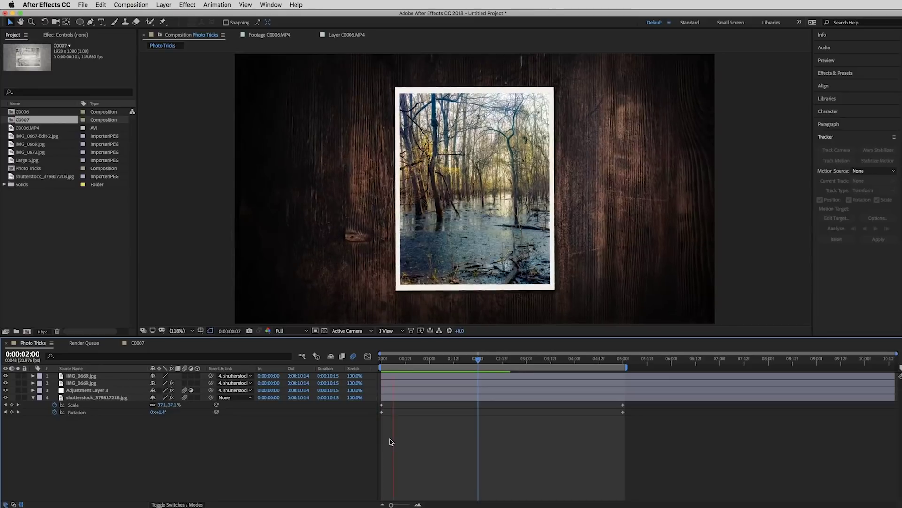
- Bring the tracked null into the Photo Tricks composition and parent the shutterstock_379817218.jpg background layer to it
{"action": "key", "text": "space"}
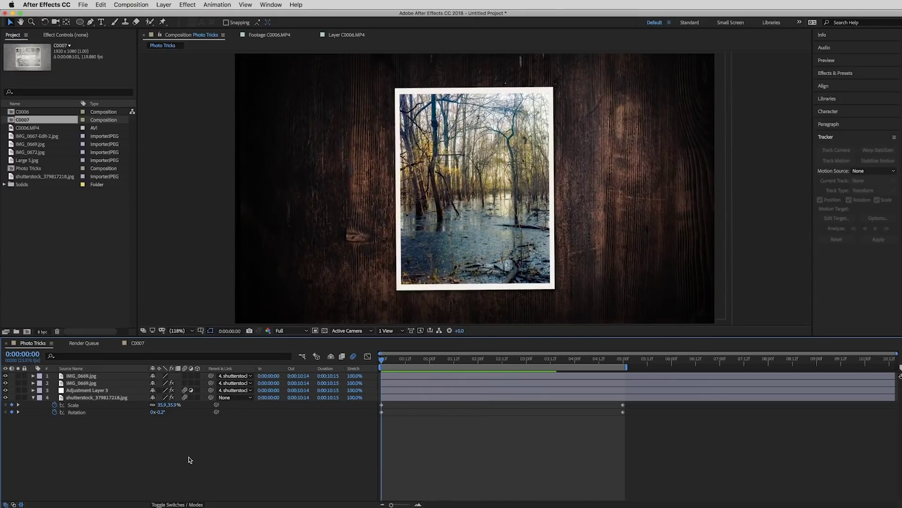
{"action": "key", "text": "alt+shift+super+y"}
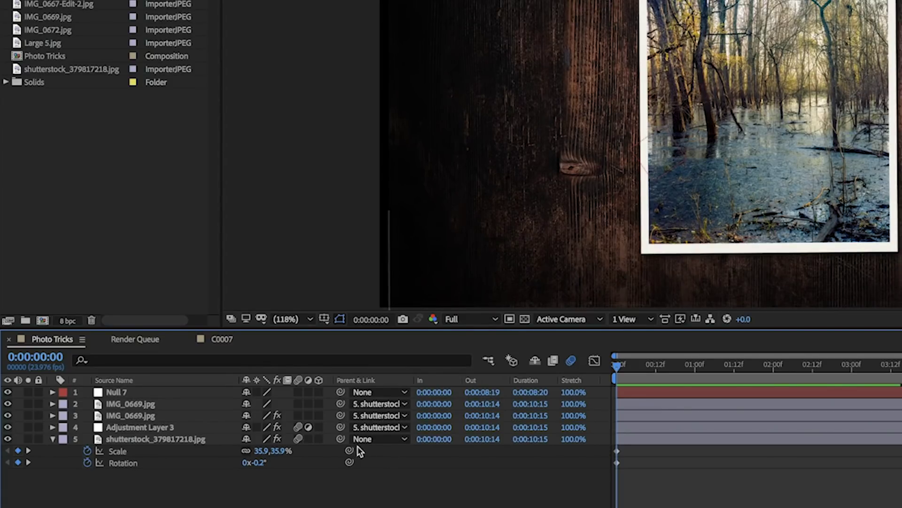
{"action": "left_click_drag", "start_coordinate": [340, 439], "coordinate": [150, 395]}
- Preview the null-driven camera shake on the bordered photo at 100% magnification and park the playhead near two seconds
{"action": "key", "text": "space"}
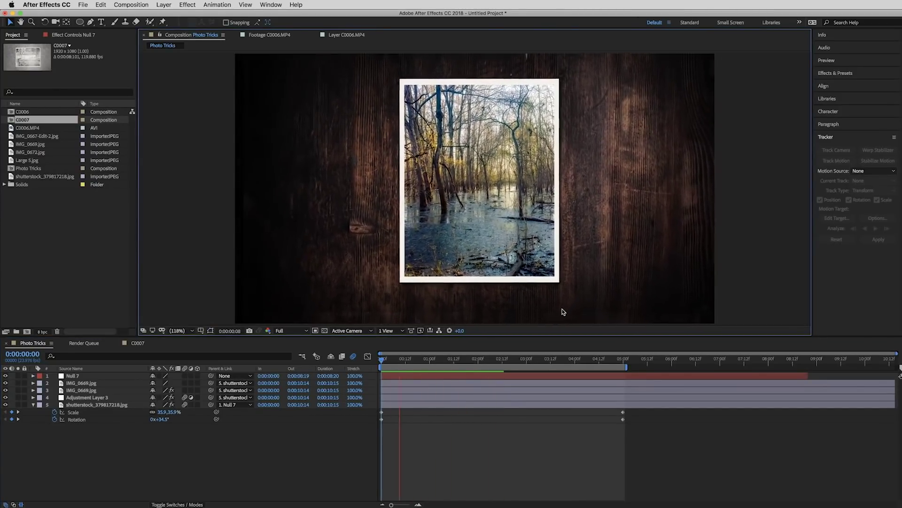
{"action": "key", "text": "/"}
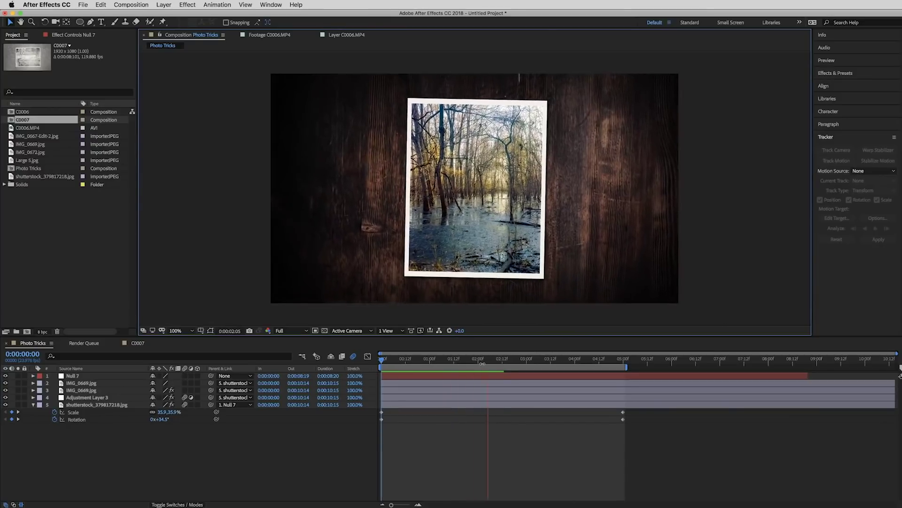
{"action": "left_click", "coordinate": [487, 365]}
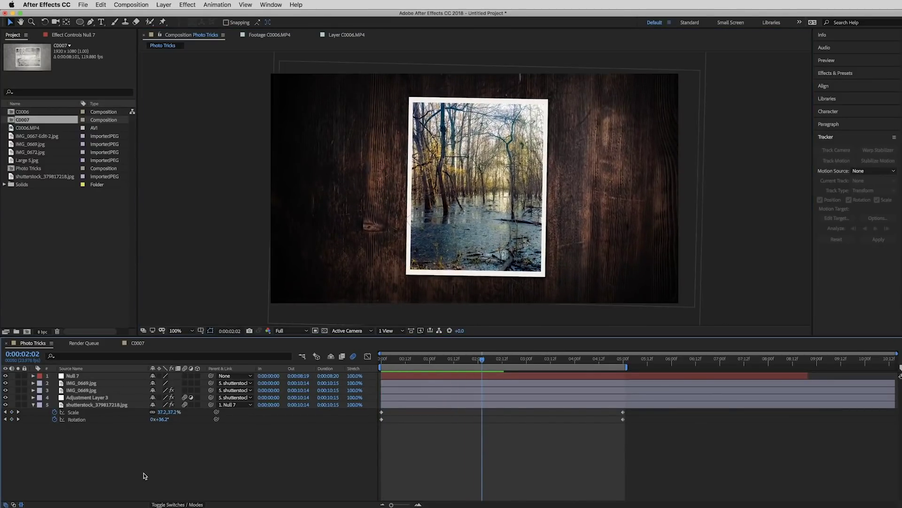
- Slide the Null 7 layer earlier in time so its in point falls at -0:00:03:10
{"action": "left_click", "coordinate": [100, 376]}
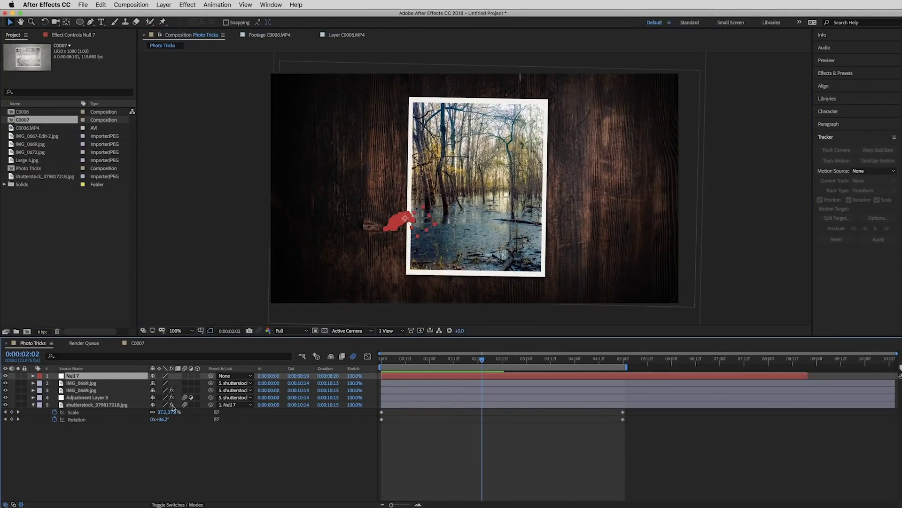
{"action": "key", "text": "a"}
{"action": "left_click_drag", "start_coordinate": [531, 376], "coordinate": [369, 386]}
{"action": "key", "text": "a"}
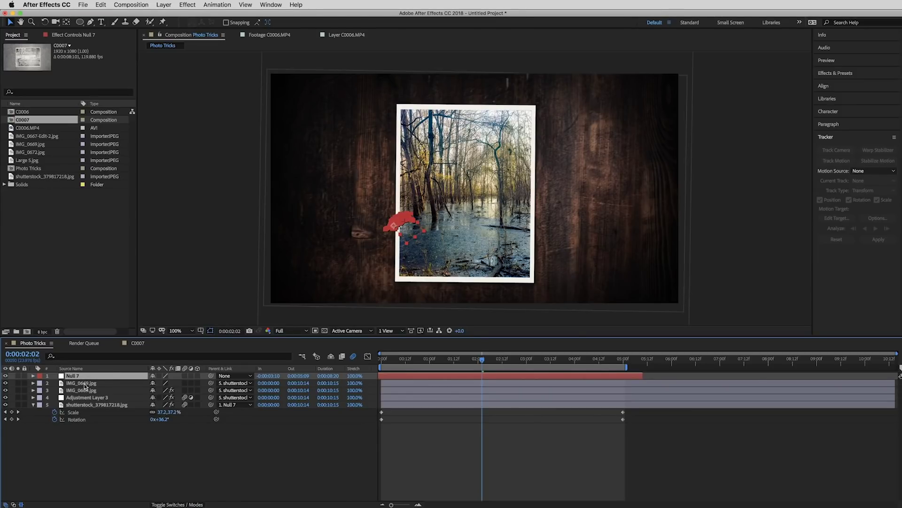
- Reveal Null 7's Position, Scale and Rotation keyframes and stretch them all out past the work area to slow the shake
{"action": "key", "text": "u"}
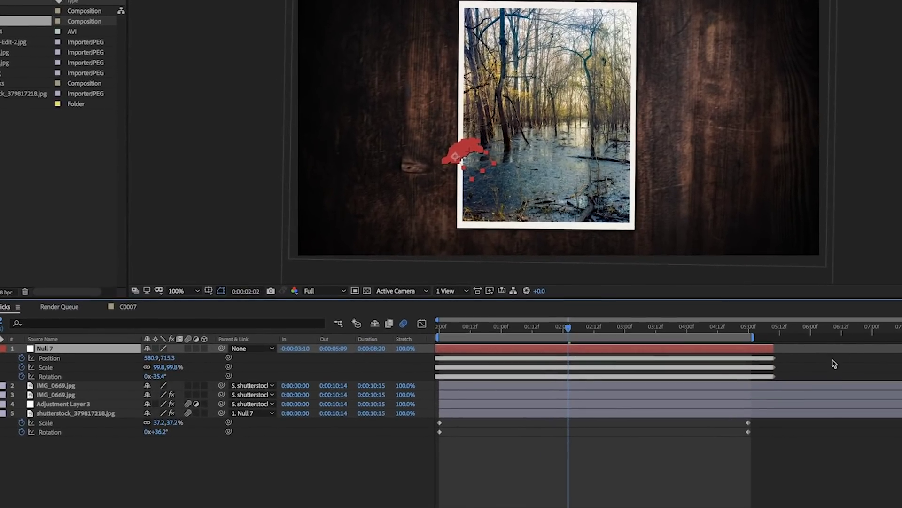
{"action": "mouse_move", "coordinate": [886, 358]}
{"action": "left_mouse_down"}
{"action": "mouse_move", "coordinate": [425, 369]}
{"action": "mouse_move", "coordinate": [421, 379]}
{"action": "left_mouse_up"}
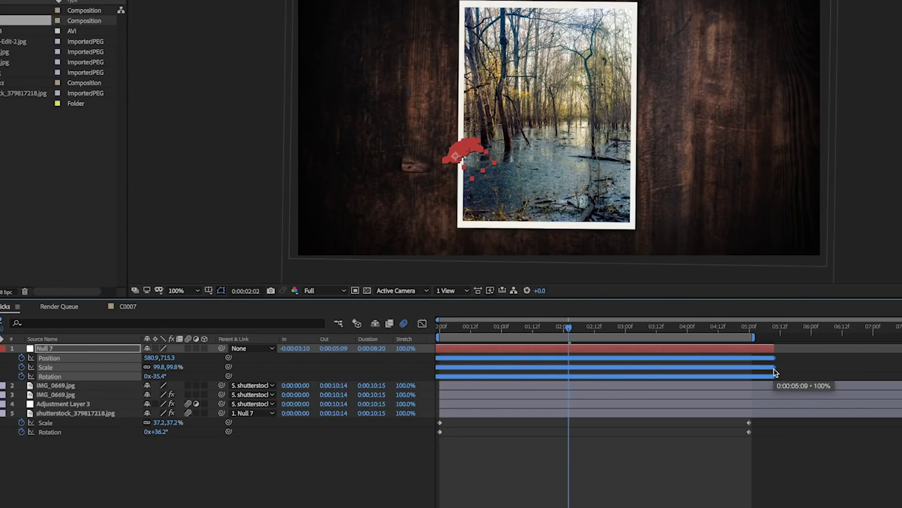
{"action": "left_click_drag", "start_coordinate": [778, 373], "coordinate": [900, 376]}
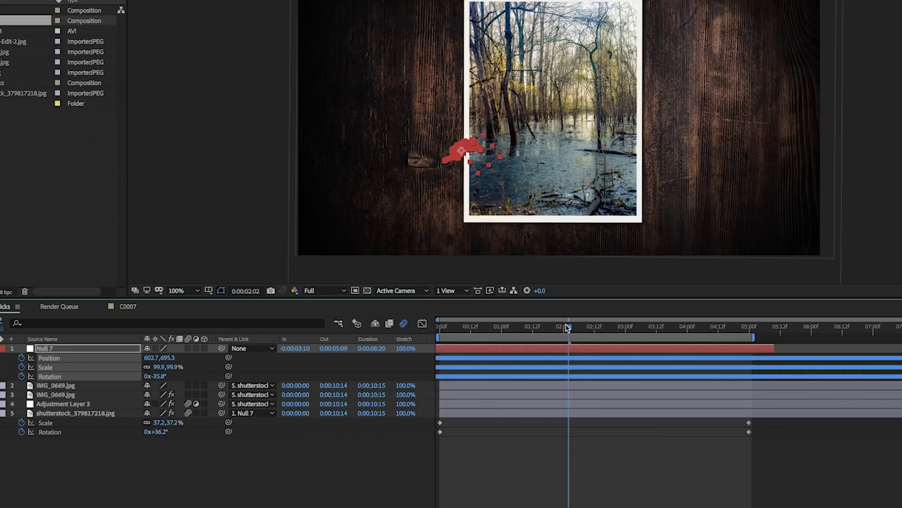
- Delete Null 7's Position, Scale and Rotation keyframes beyond the layer's end and select the remaining ones
{"action": "key", "text": "Home"}
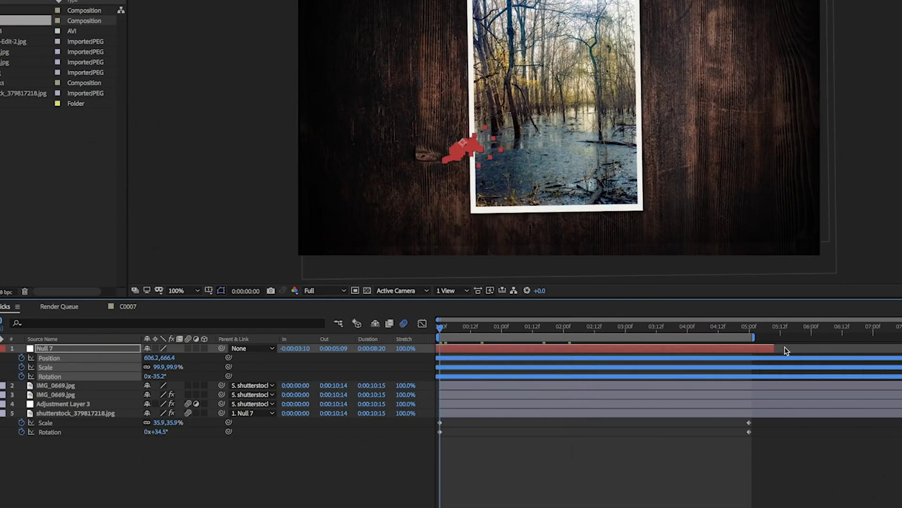
{"action": "left_click_drag", "start_coordinate": [784, 348], "coordinate": [901, 380]}
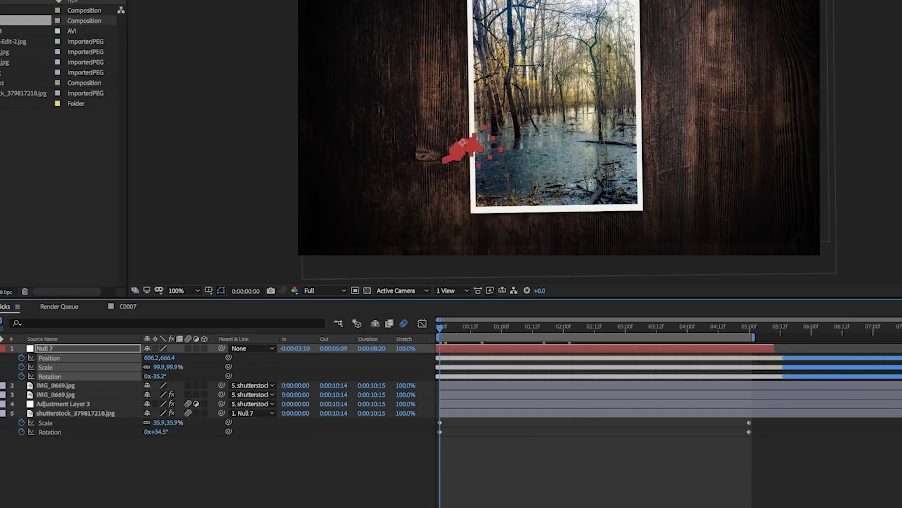
{"action": "key", "text": "Delete"}
{"action": "left_click_drag", "start_coordinate": [798, 358], "coordinate": [379, 376]}
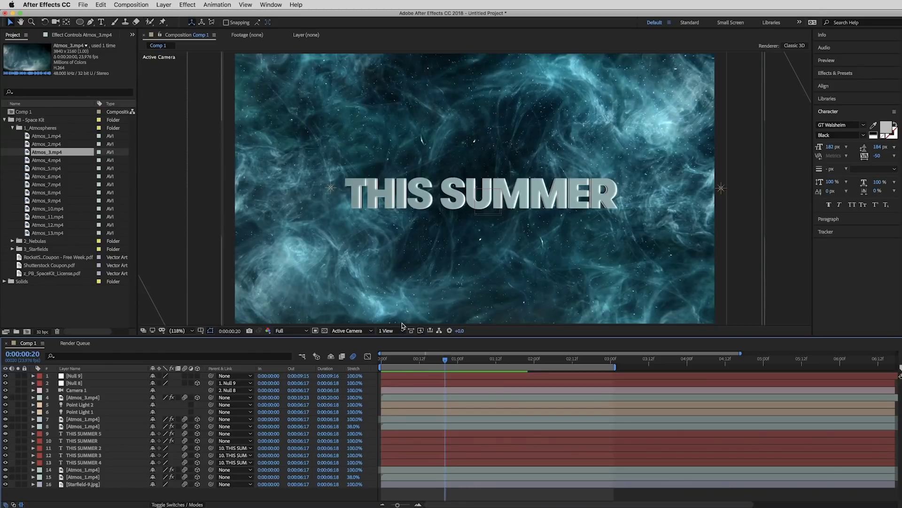
- Preview the THIS SUMMER composition, add an adjustment layer above all layers and apply the Glow effect to it
{"action": "key", "text": "space"}
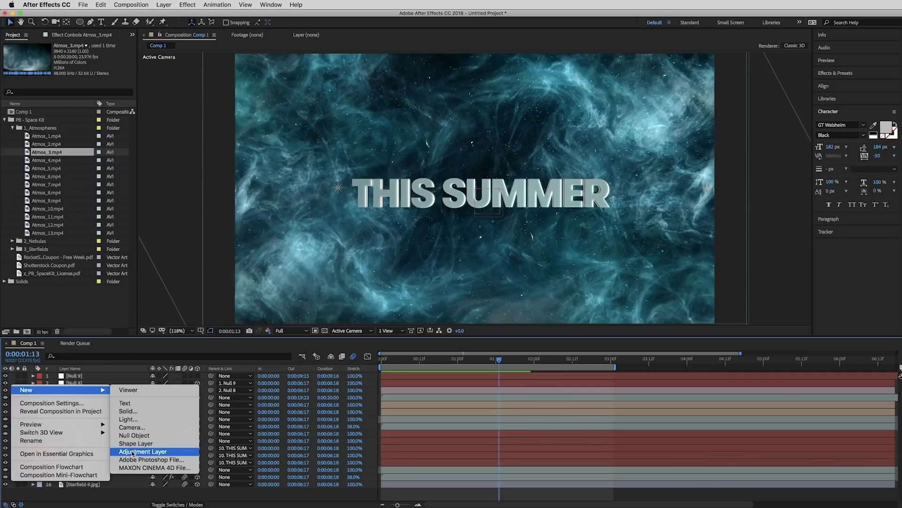
{"action": "left_click", "coordinate": [132, 453]}
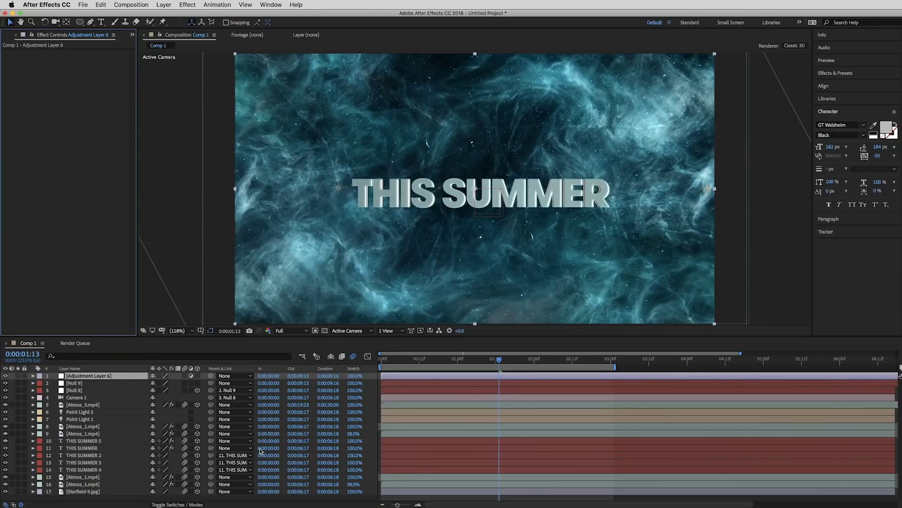
{"action": "left_click", "coordinate": [188, 5]}
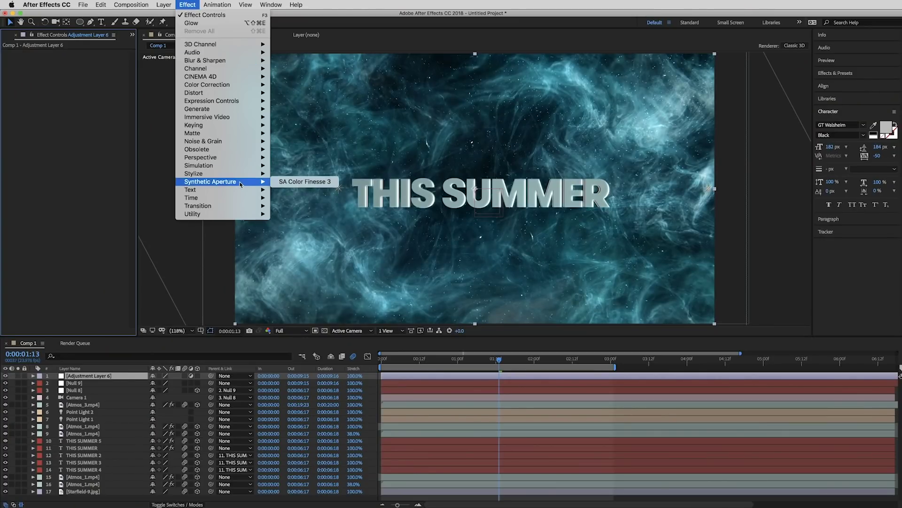
{"action": "mouse_move", "coordinate": [239, 176]}
{"action": "left_click", "coordinate": [282, 311]}
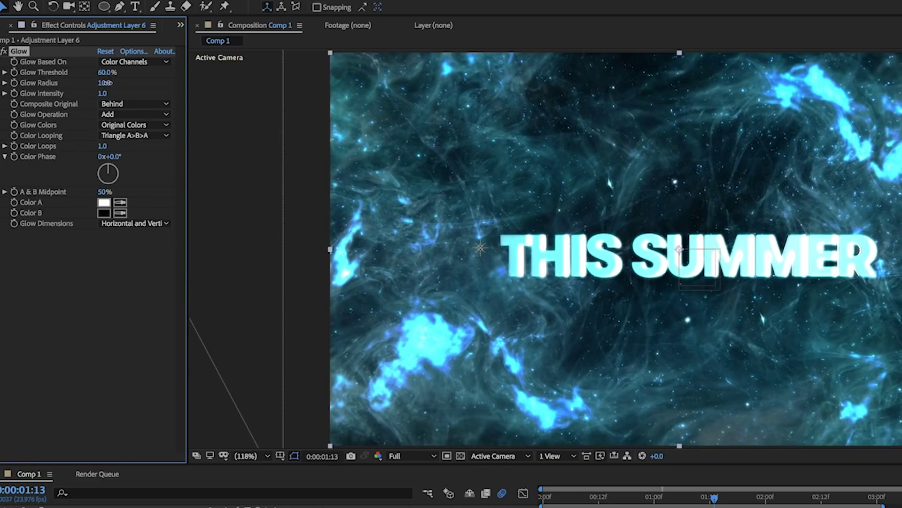
- Raise the Glow Radius to several hundred for a soft, wide glow and lower the Glow Threshold slightly below 60%
{"action": "left_click_drag", "start_coordinate": [105, 83], "coordinate": [642, 92]}
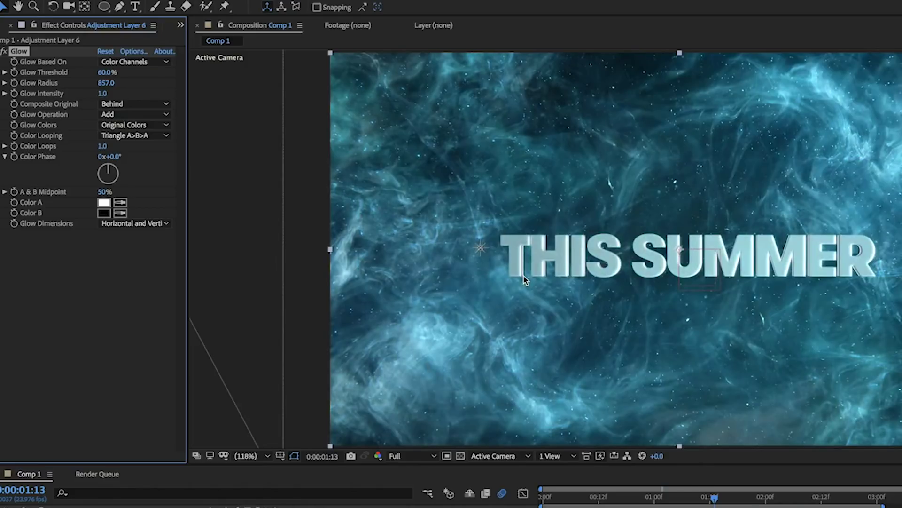
{"action": "mouse_move", "coordinate": [107, 87]}
{"action": "left_mouse_down"}
{"action": "mouse_move", "coordinate": [95, 85]}
{"action": "mouse_move", "coordinate": [112, 76]}
{"action": "left_mouse_up"}
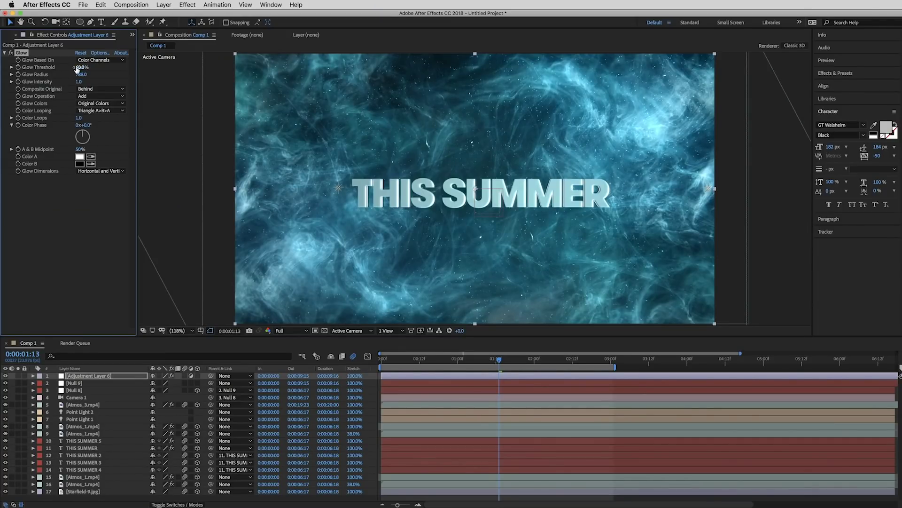
{"action": "left_click_drag", "start_coordinate": [77, 68], "coordinate": [69, 67]}
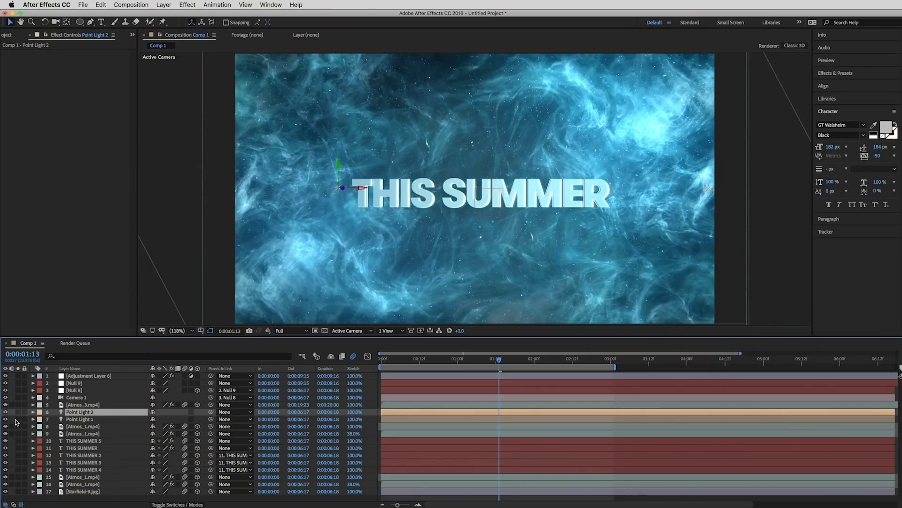
- Add a second adjustment layer above the glow layer and apply the Curves effect to it
{"action": "right_click", "coordinate": [12, 415]}
{"action": "mouse_move", "coordinate": [22, 420]}
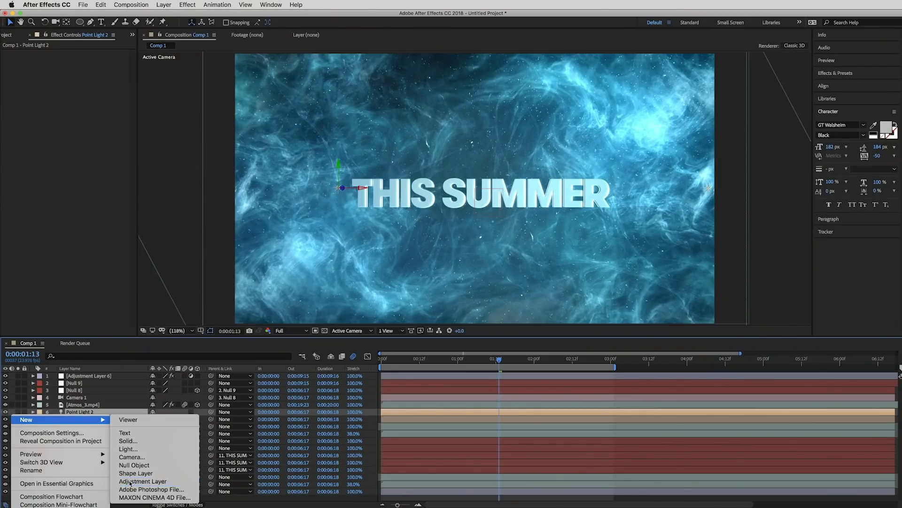
{"action": "left_click", "coordinate": [141, 481]}
{"action": "left_click", "coordinate": [195, 4]}
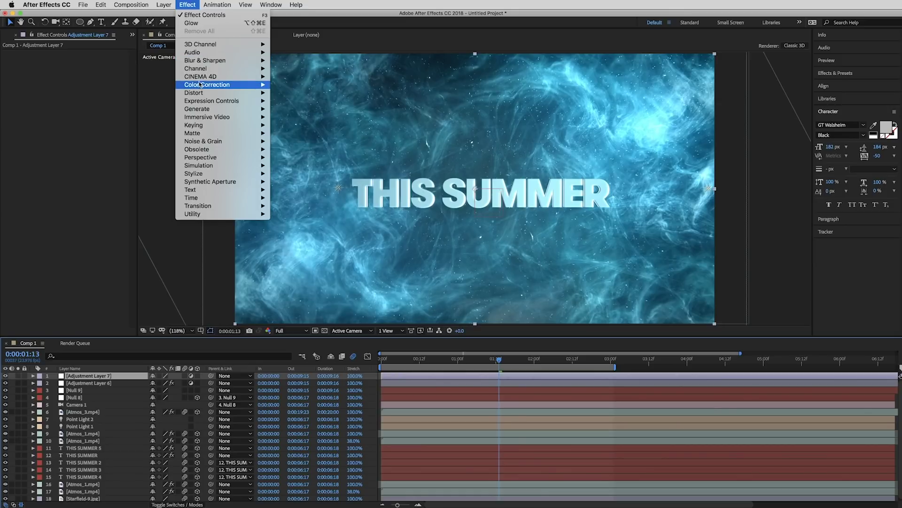
{"action": "mouse_move", "coordinate": [221, 84]}
{"action": "left_click", "coordinate": [352, 231]}
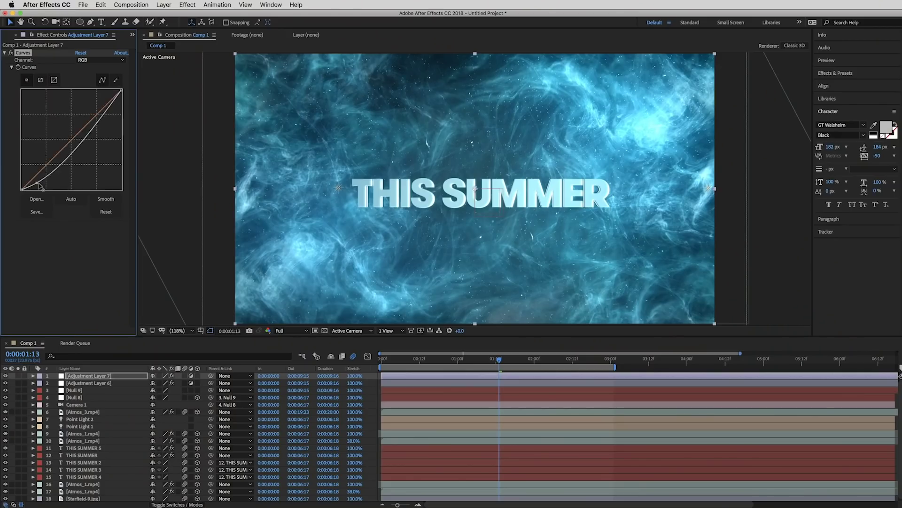
- Shape the RGB curve into a contrast S-curve with darker shadows and brighter highlights, and compare the effect off and on
{"action": "left_click_drag", "start_coordinate": [40, 186], "coordinate": [50, 179]}
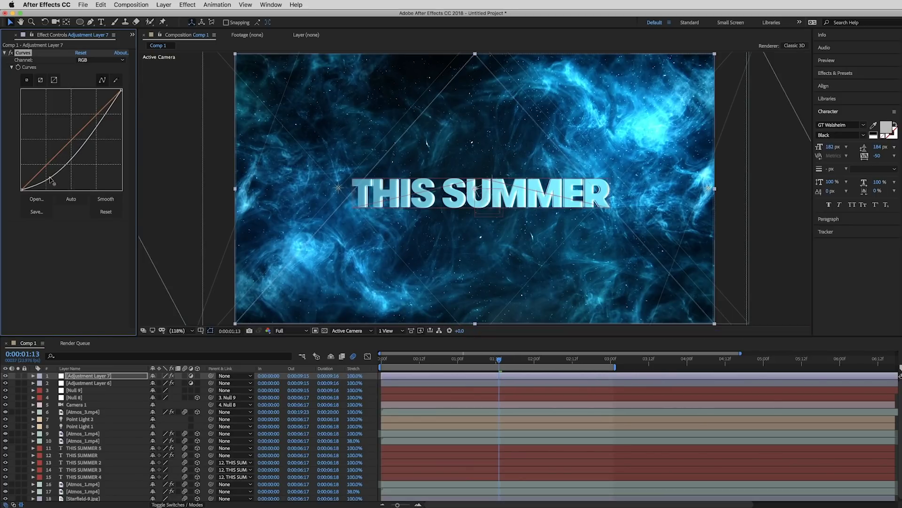
{"action": "left_click_drag", "start_coordinate": [98, 118], "coordinate": [97, 112]}
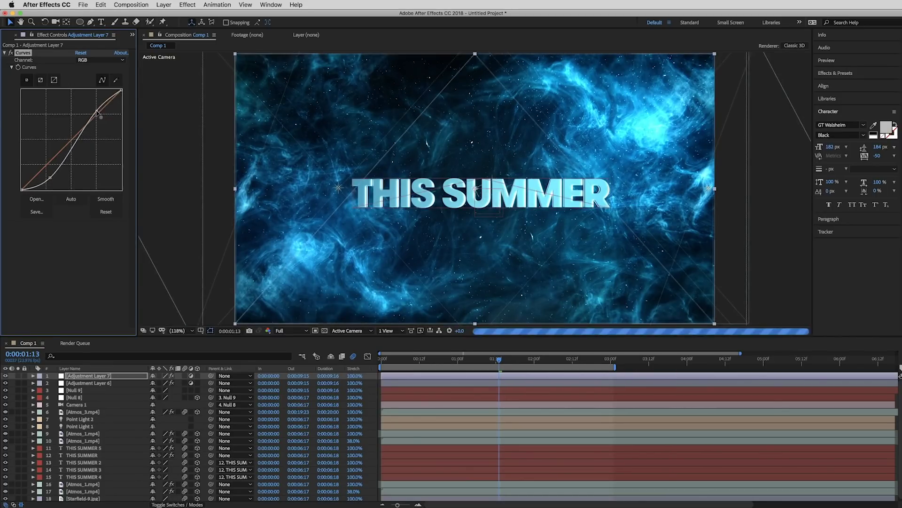
{"action": "left_click", "coordinate": [10, 53]}
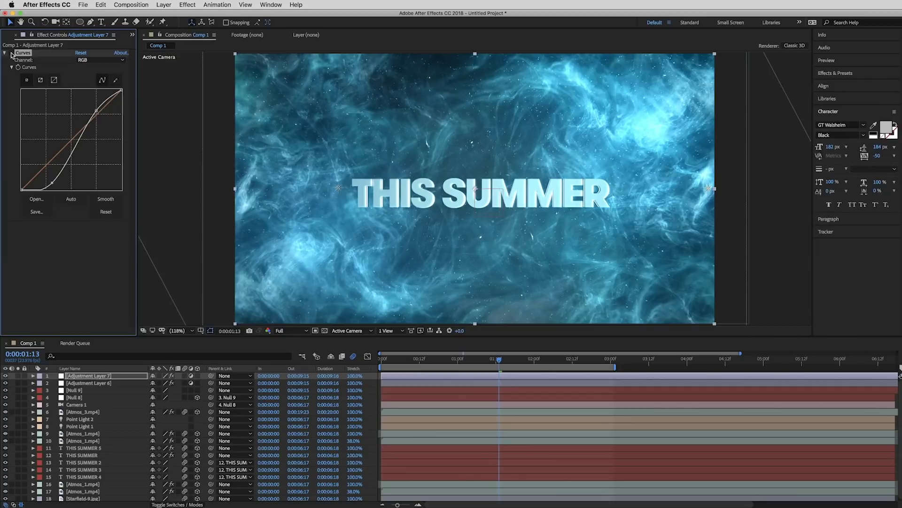
{"action": "left_click", "coordinate": [10, 53]}
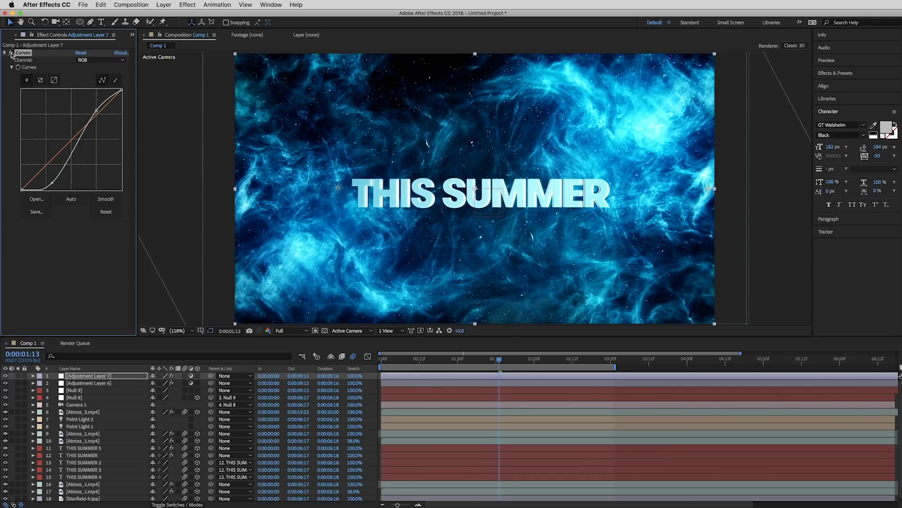
- Add a third adjustment layer at the top of the stack and apply the Tint effect to it
{"action": "right_click", "coordinate": [13, 387]}
{"action": "mouse_move", "coordinate": [70, 391]}
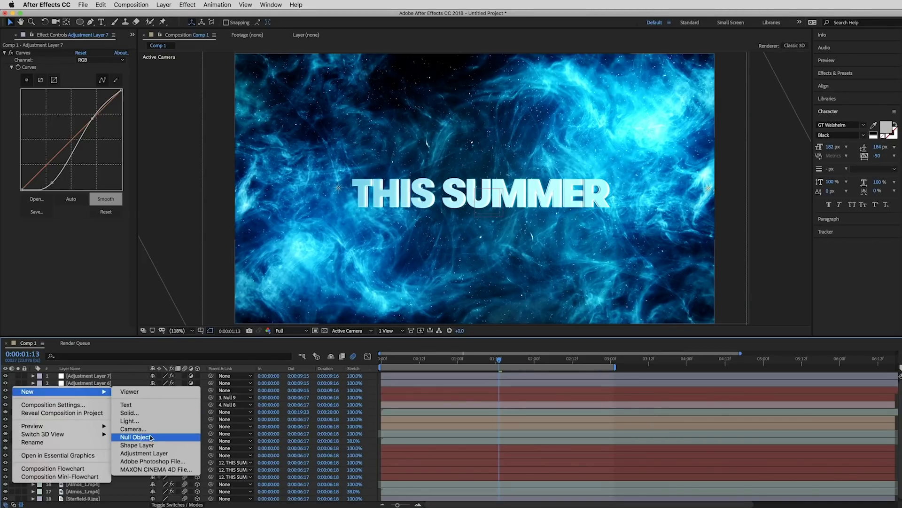
{"action": "left_click", "coordinate": [149, 454]}
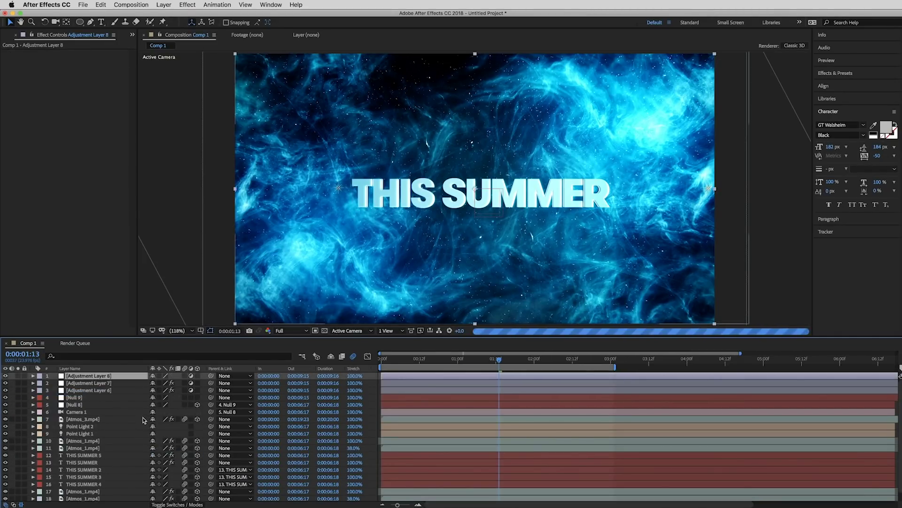
{"action": "left_click", "coordinate": [185, 5]}
{"action": "mouse_move", "coordinate": [220, 84]}
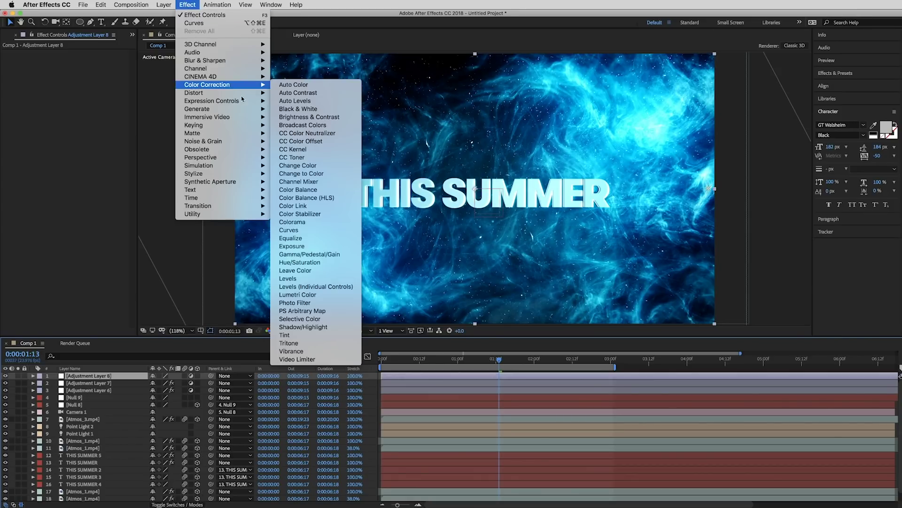
{"action": "left_click", "coordinate": [331, 335]}
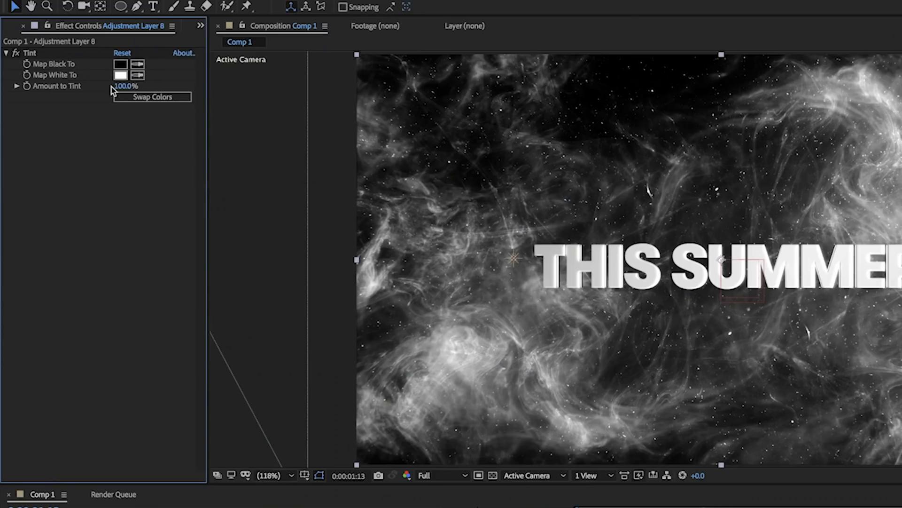
- Set the Amount to Tint to 30% to desaturate the image partially, and play back the graded composition
{"action": "left_click", "coordinate": [123, 86]}
{"action": "type", "text": "33"}
{"action": "key", "text": "Return"}
{"action": "left_click_drag", "start_coordinate": [80, 88], "coordinate": [77, 88]}
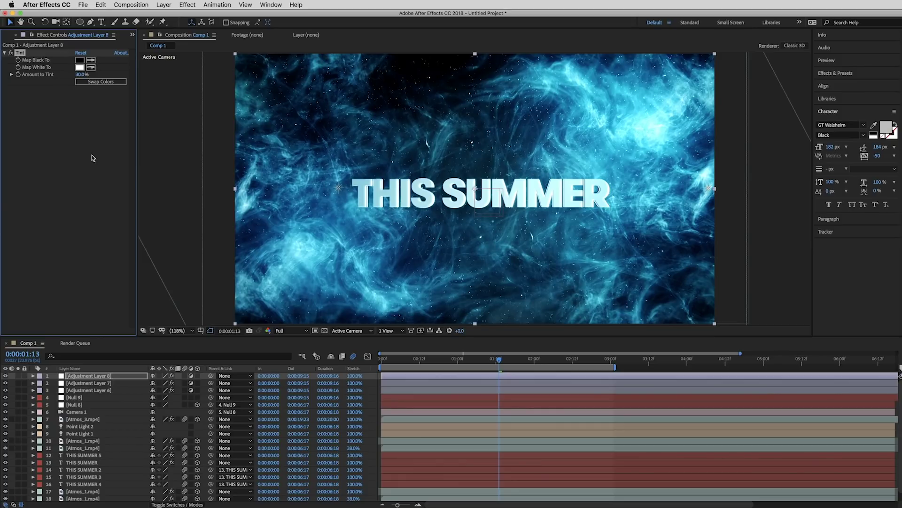
{"action": "key", "text": "space"}
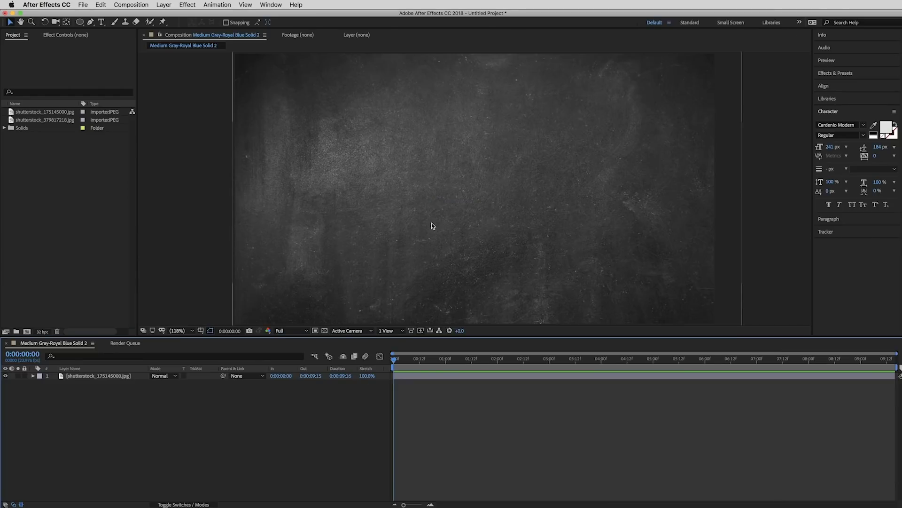
- Create a text layer reading "CHALKY TEXT" and position it in the middle of the chalkboard
{"action": "left_click", "coordinate": [103, 23]}
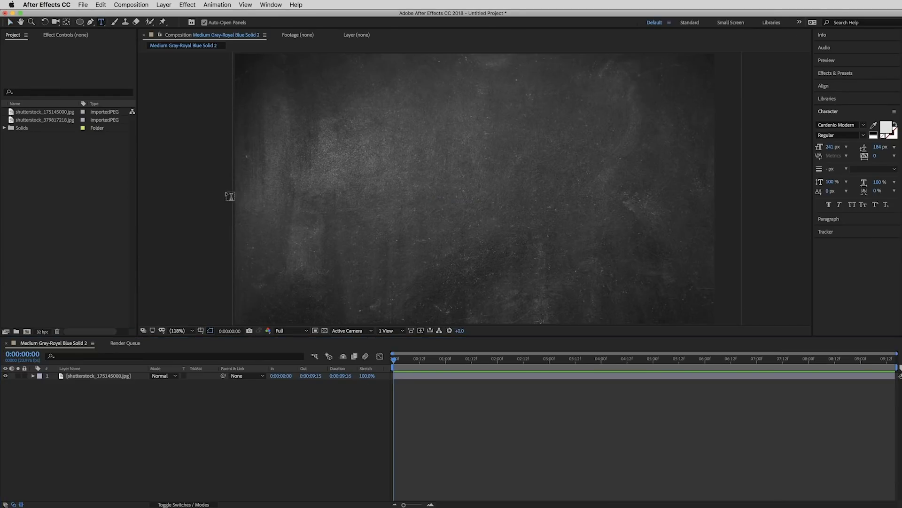
{"action": "left_click", "coordinate": [377, 198]}
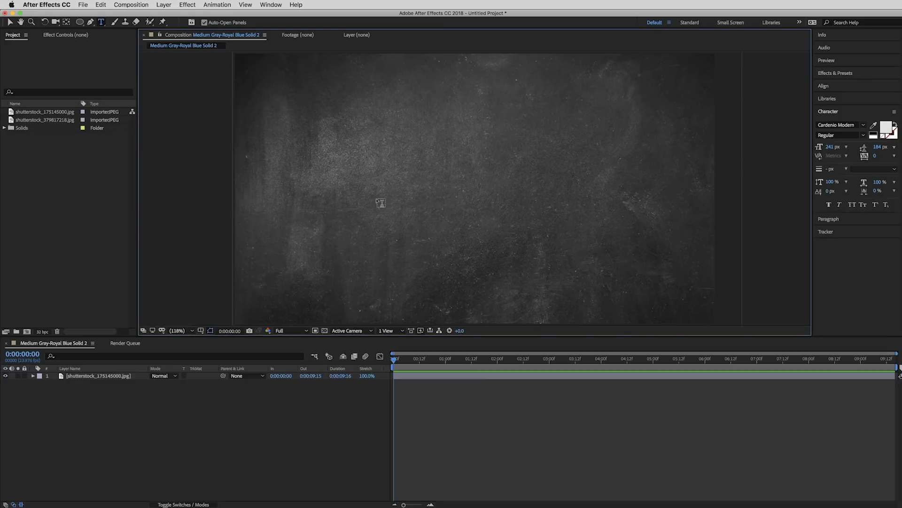
{"action": "type", "text": "CHAL"}
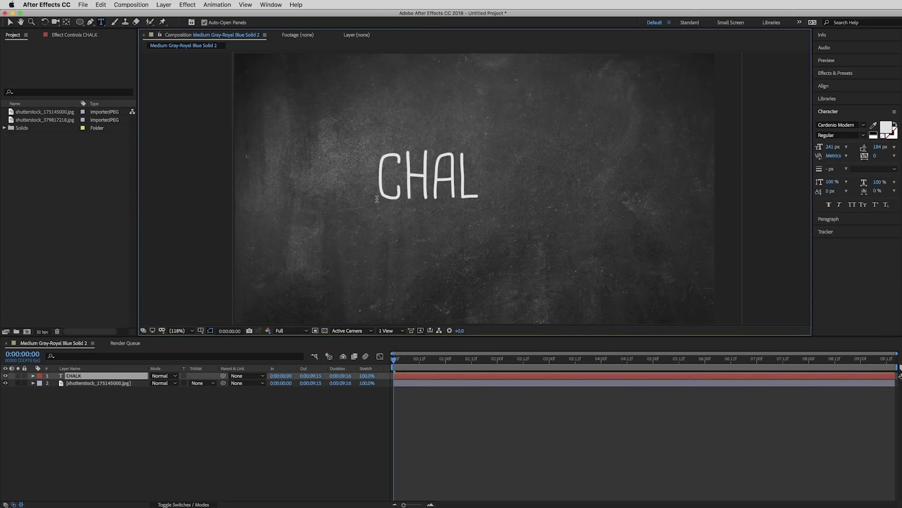
{"action": "type", "text": "KY TEXT"}
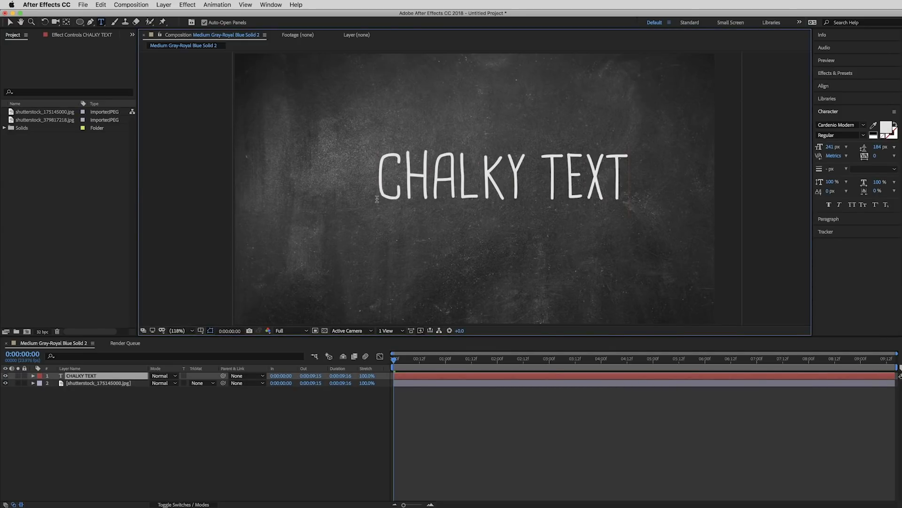
{"action": "left_click", "coordinate": [9, 23]}
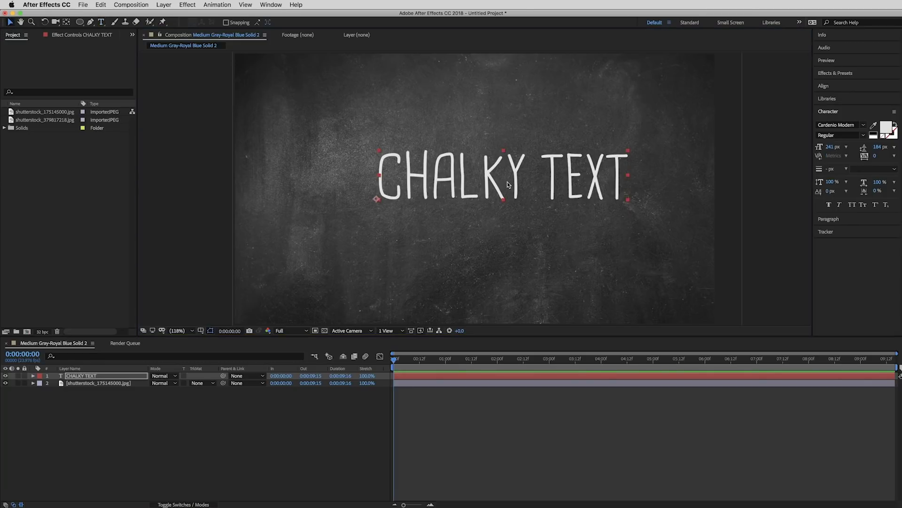
{"action": "left_click_drag", "start_coordinate": [508, 185], "coordinate": [474, 202]}
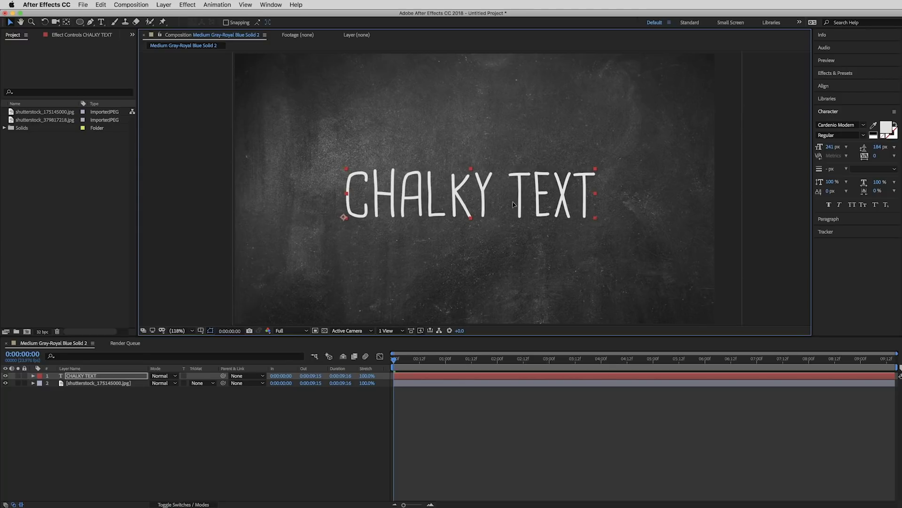
- Duplicate the chalkboard image layer and place the copy above the CHALKY TEXT layer
{"action": "left_click", "coordinate": [107, 391]}
{"action": "key", "text": "."}
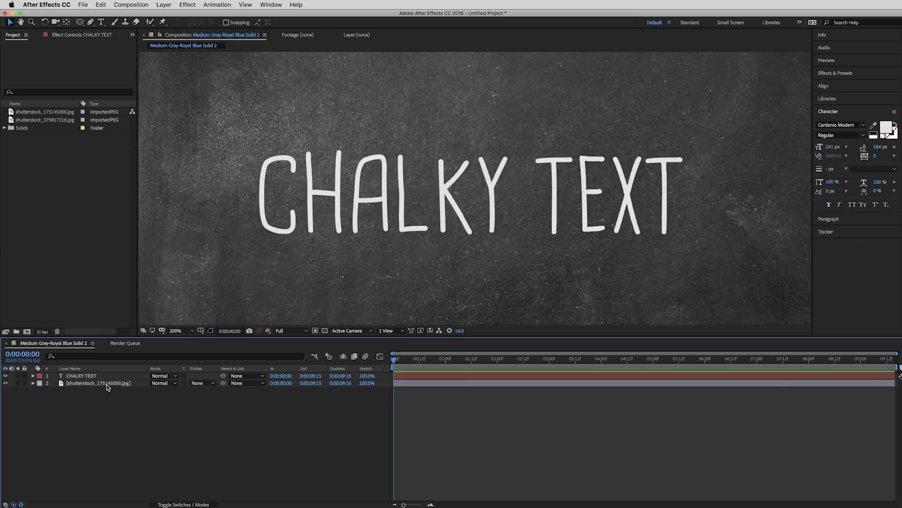
{"action": "left_click", "coordinate": [106, 383]}
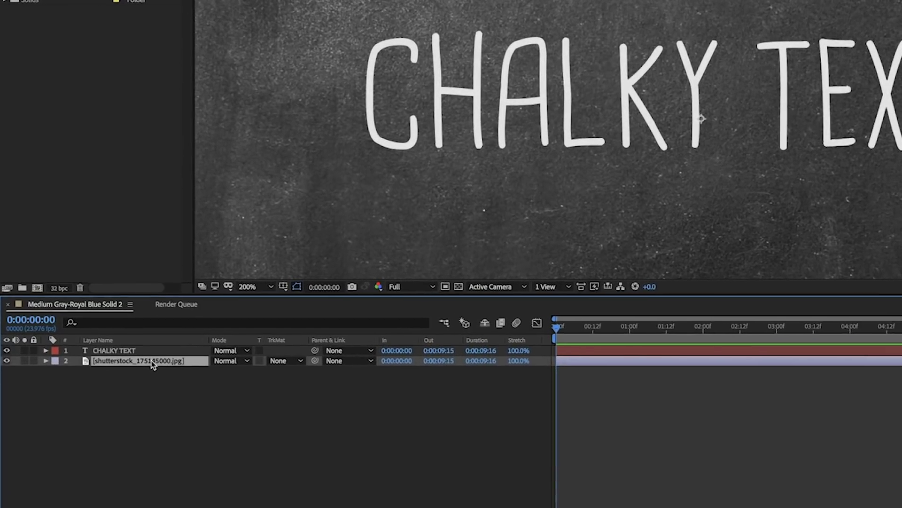
{"action": "key", "text": "ctrl+d"}
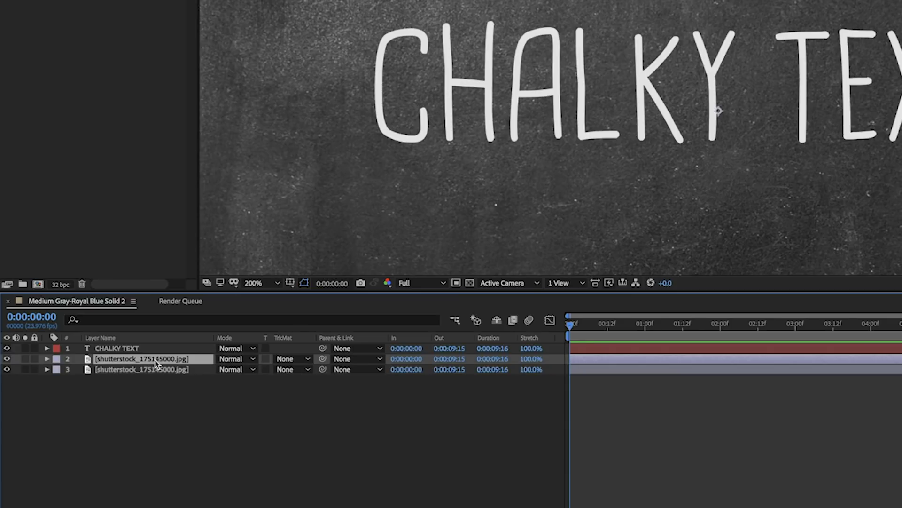
{"action": "left_click_drag", "start_coordinate": [156, 361], "coordinate": [155, 348]}
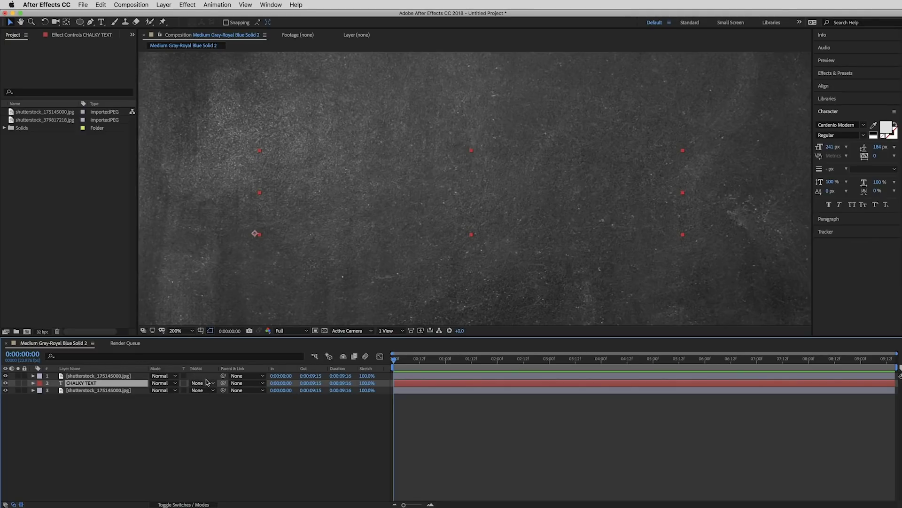
- Set the CHALKY TEXT layer's track matte to Luma Inverted Matte, using the chalkboard copy above it
{"action": "left_click", "coordinate": [192, 505]}
{"action": "left_click", "coordinate": [191, 505]}
{"action": "left_click", "coordinate": [192, 505]}
{"action": "left_click", "coordinate": [192, 505]}
{"action": "left_click", "coordinate": [202, 382]}
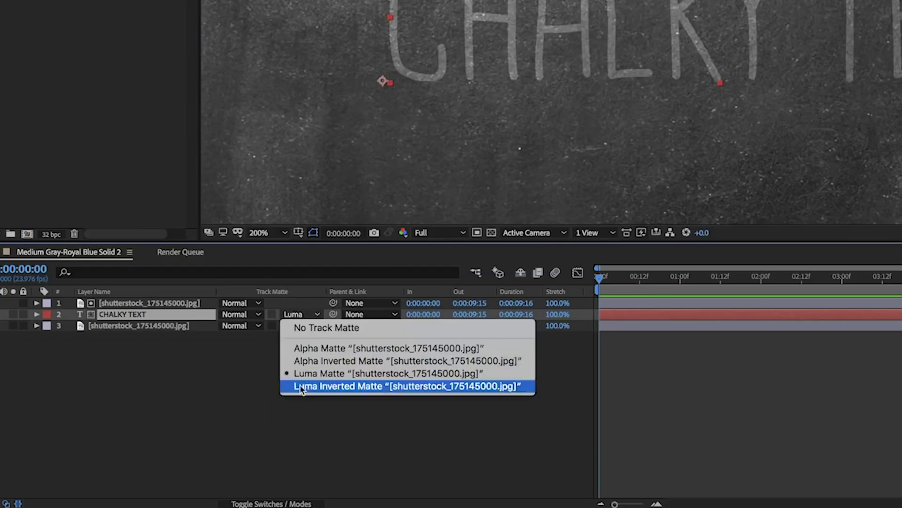
{"action": "left_click", "coordinate": [301, 386]}
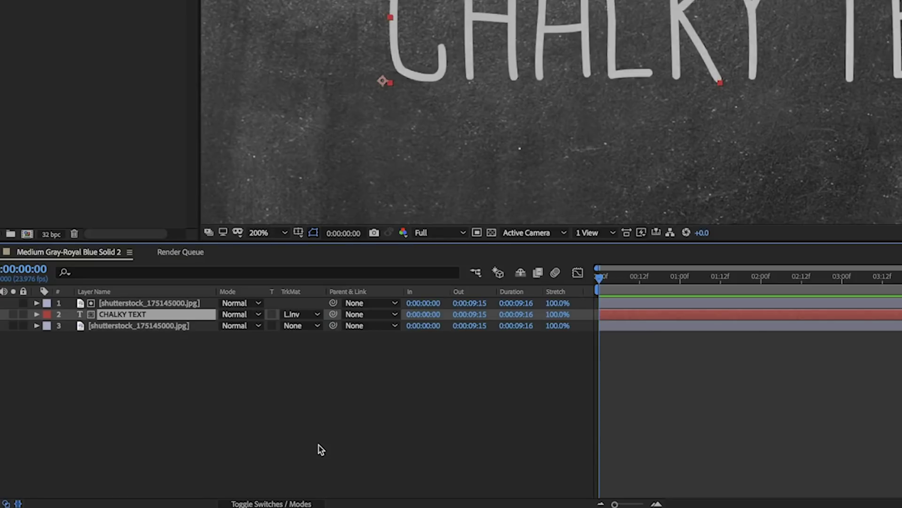
{"action": "left_click", "coordinate": [316, 433]}
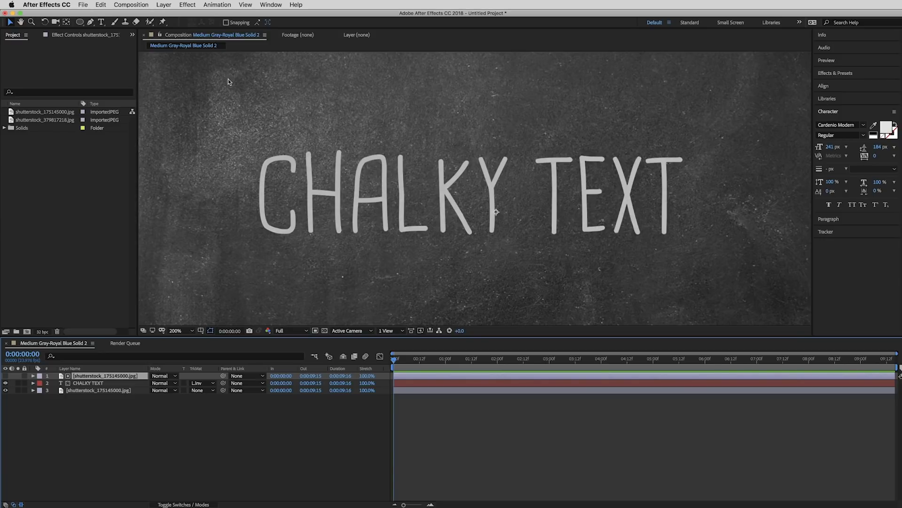
- Apply Curves to the chalkboard matte layer and shape its RGB curve into a very steep contrast slope within the darker tones
{"action": "left_click", "coordinate": [190, 4]}
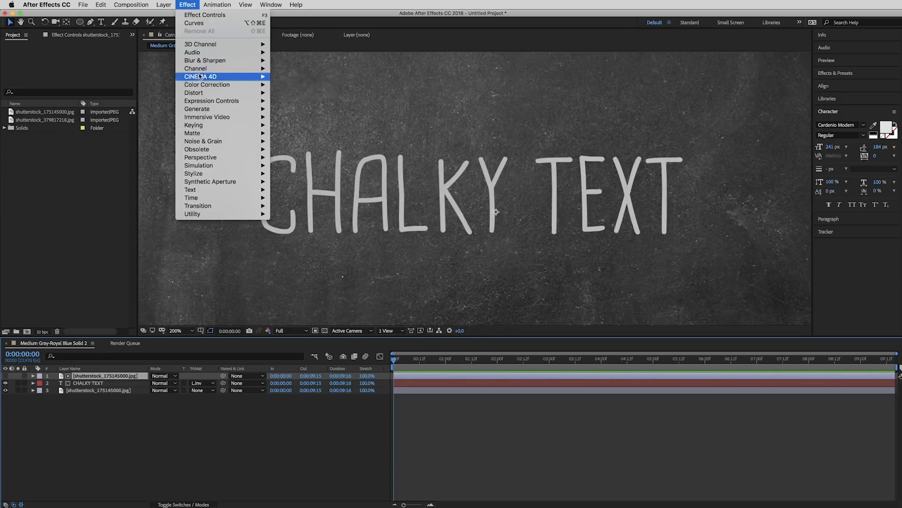
{"action": "mouse_move", "coordinate": [207, 85]}
{"action": "left_click", "coordinate": [339, 230]}
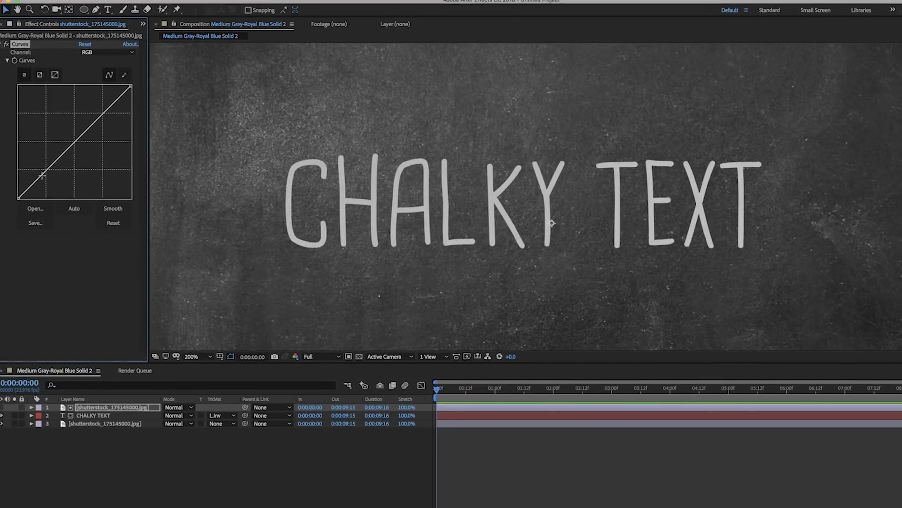
{"action": "left_click_drag", "start_coordinate": [45, 183], "coordinate": [73, 213]}
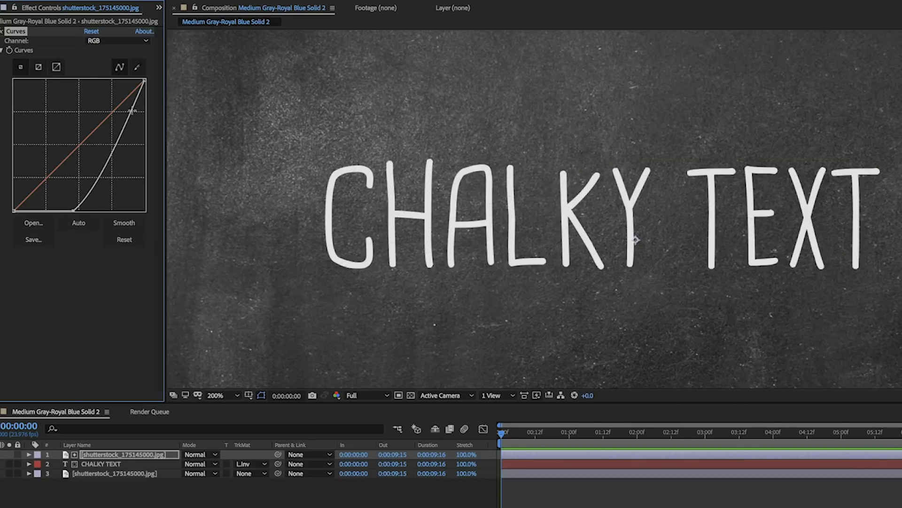
{"action": "left_click_drag", "start_coordinate": [132, 110], "coordinate": [82, 87]}
{"action": "left_click_drag", "start_coordinate": [74, 211], "coordinate": [45, 211]}
{"action": "left_click_drag", "start_coordinate": [83, 83], "coordinate": [66, 83]}
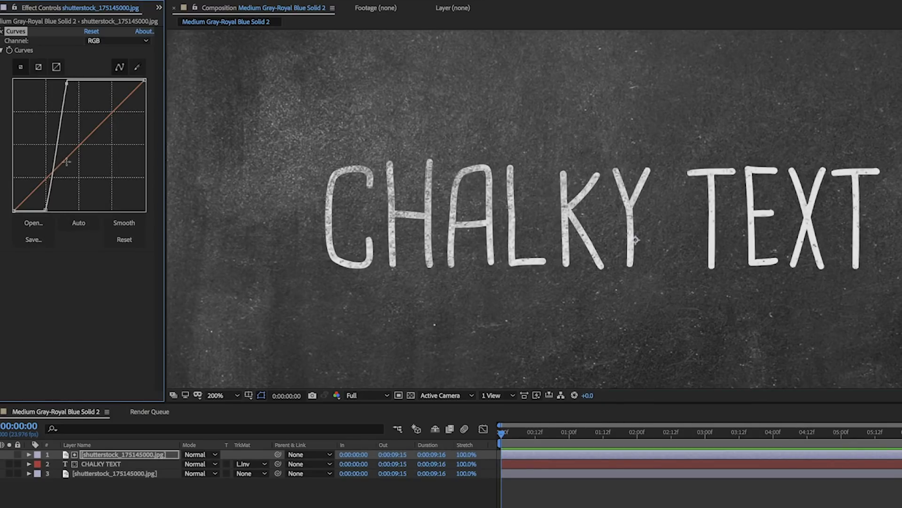
{"action": "mouse_move", "coordinate": [47, 210]}
{"action": "left_mouse_down"}
{"action": "mouse_move", "coordinate": [56, 210]}
{"action": "mouse_move", "coordinate": [44, 208]}
{"action": "left_mouse_up"}
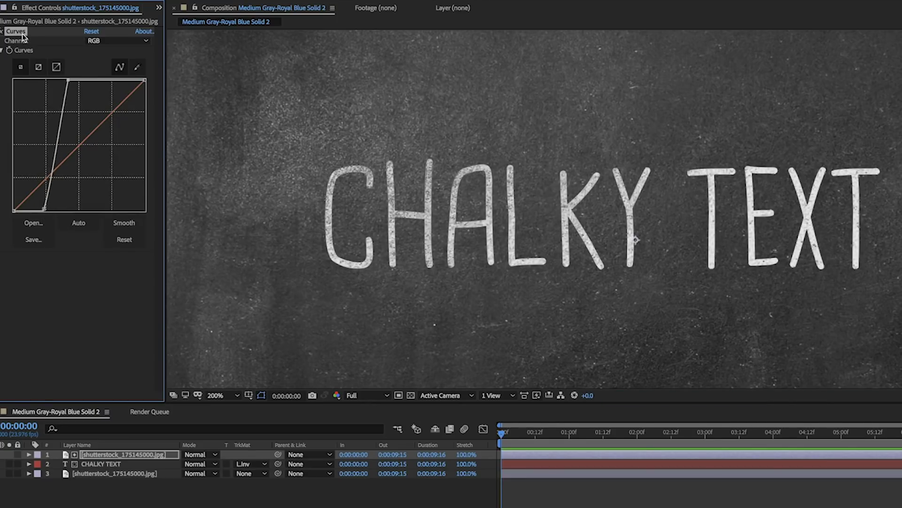
- Duplicate the Curves effect on the matte layer, make the copy's slope gentler, and display the matte texture on its own
{"action": "key", "text": "ctrl+d"}
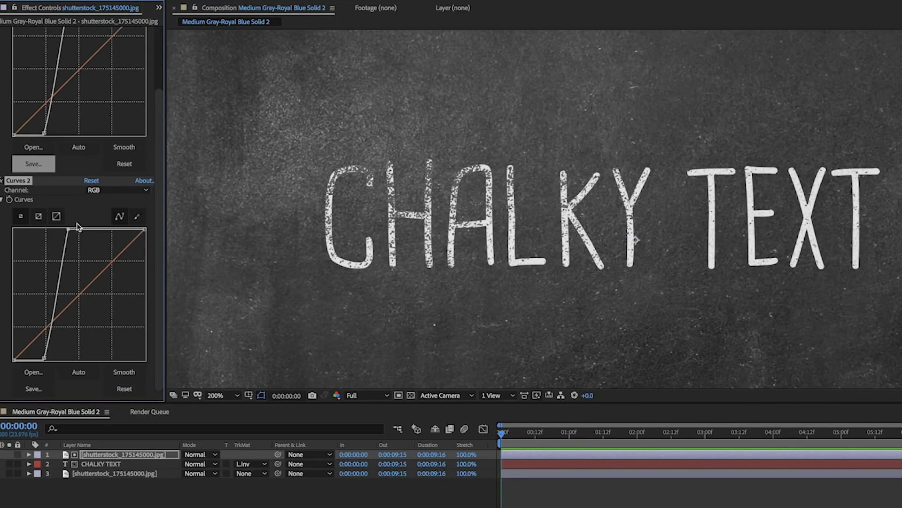
{"action": "left_click_drag", "start_coordinate": [69, 230], "coordinate": [89, 229]}
{"action": "mouse_move", "coordinate": [44, 358]}
{"action": "left_mouse_down"}
{"action": "mouse_move", "coordinate": [58, 360]}
{"action": "mouse_move", "coordinate": [49, 360]}
{"action": "left_mouse_up"}
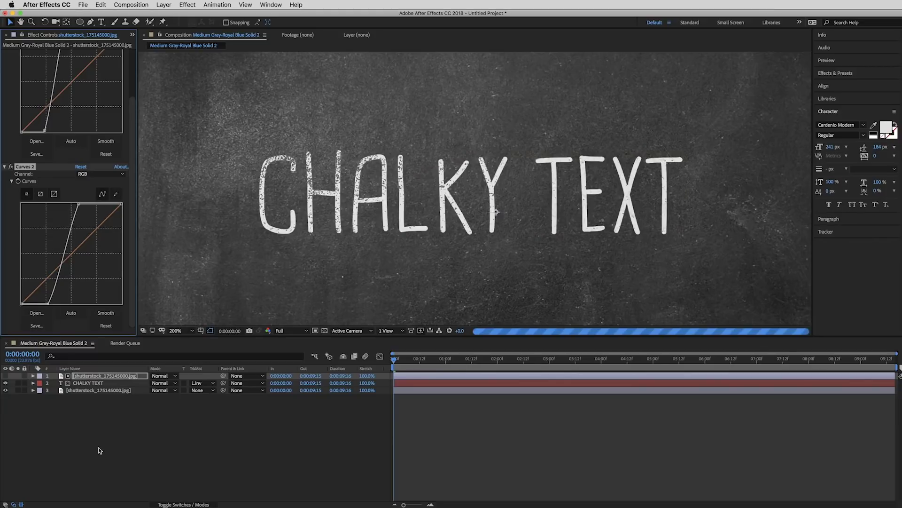
{"action": "left_click", "coordinate": [100, 450]}
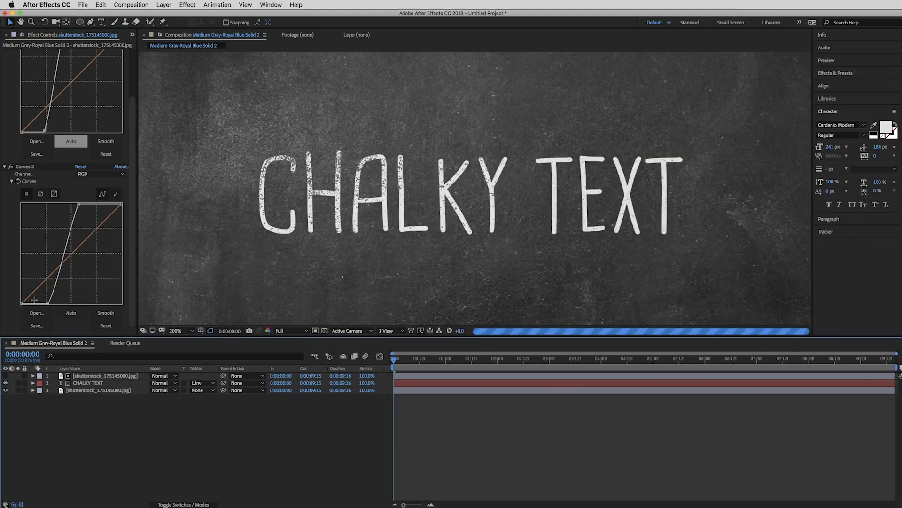
{"action": "left_click", "coordinate": [6, 376]}
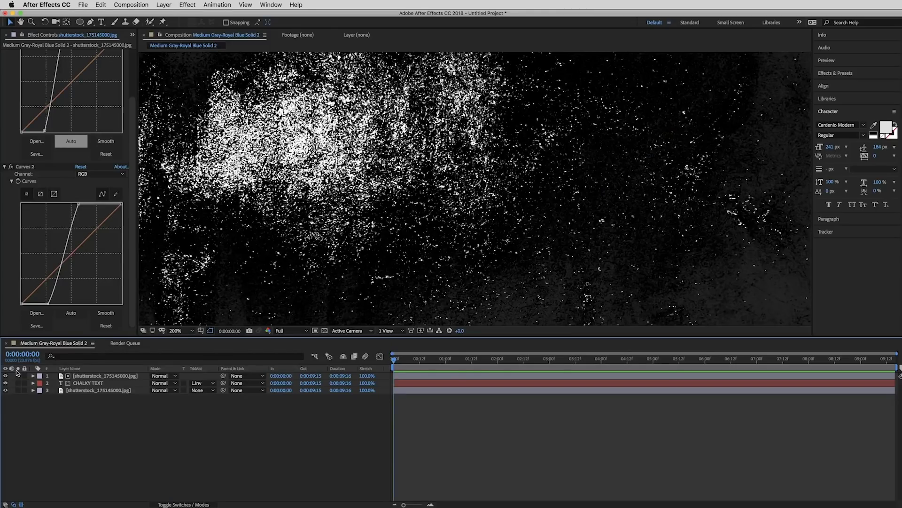
{"action": "scroll", "coordinate": [365, 181], "scroll_direction": "down", "scroll_amount": 2}
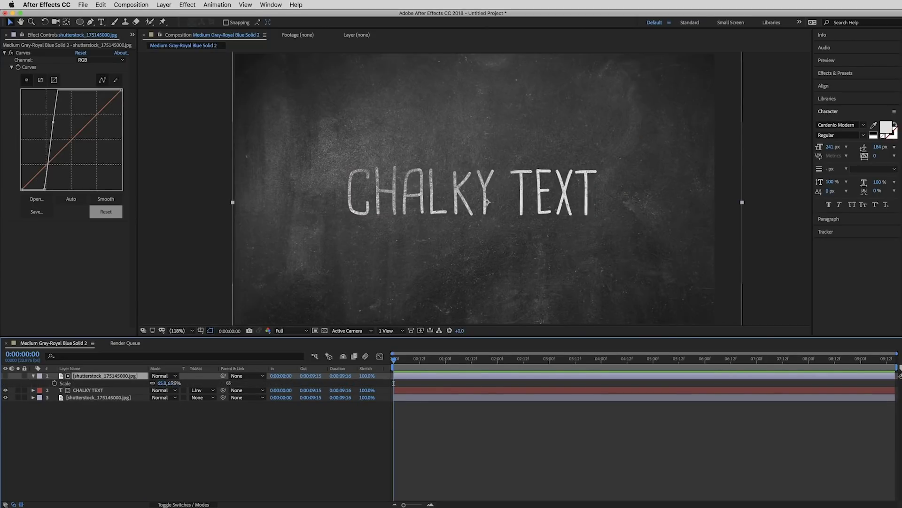
- Scale the chalkboard matte layer down to 53.8% and shift it down and to the right over the lettering
{"action": "left_click_drag", "start_coordinate": [173, 383], "coordinate": [165, 383]}
{"action": "left_click_drag", "start_coordinate": [487, 230], "coordinate": [531, 265]}
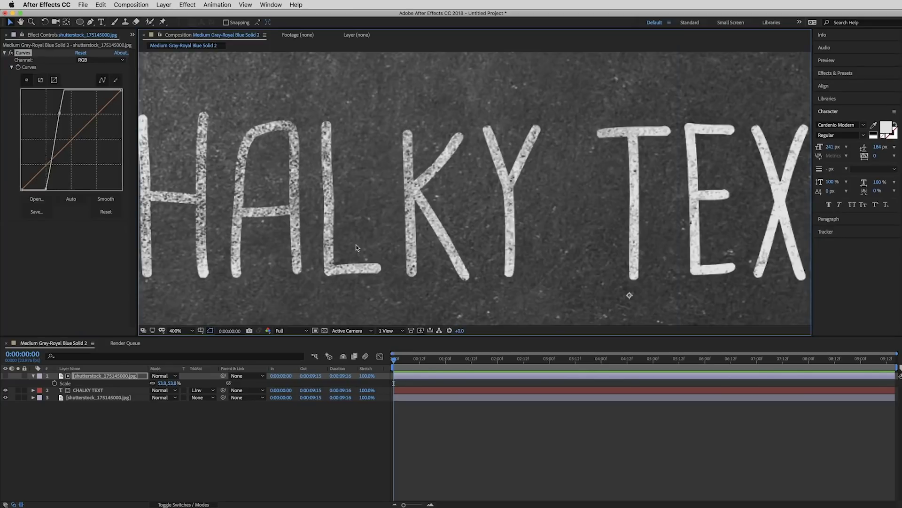
{"action": "scroll", "coordinate": [356, 244], "scroll_direction": "down", "scroll_amount": 3}
{"action": "left_click_drag", "start_coordinate": [356, 245], "coordinate": [379, 241]}
{"action": "key", "text": "v"}
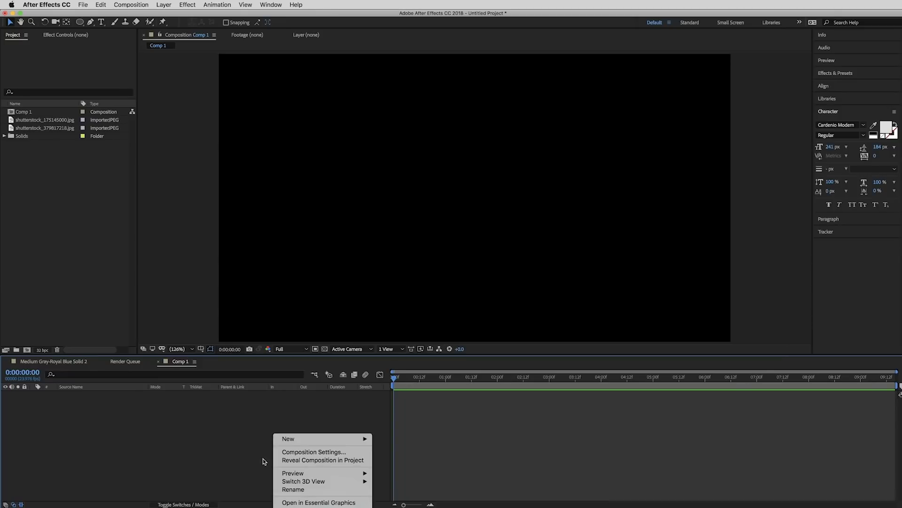
- Add a red 1920 × 1080 px solid to Comp 1
{"action": "mouse_move", "coordinate": [323, 440]}
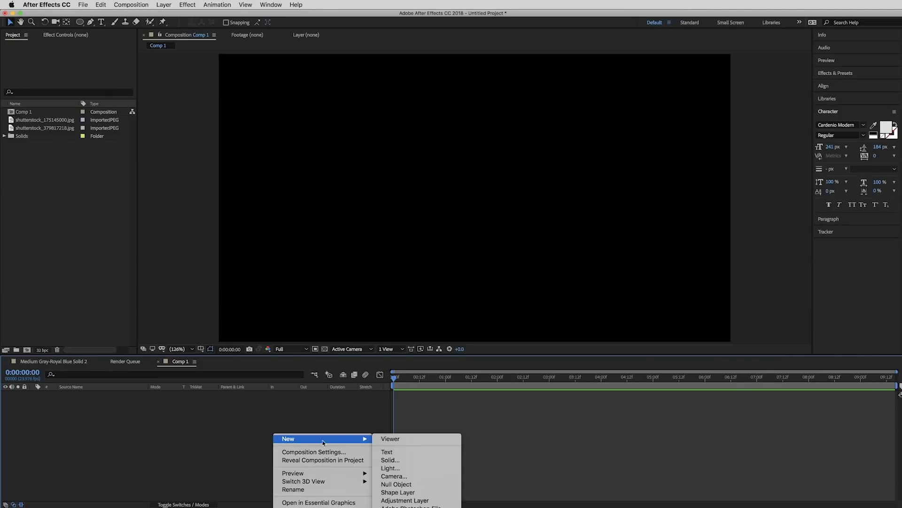
{"action": "left_click", "coordinate": [431, 460]}
{"action": "left_click", "coordinate": [88, 193]}
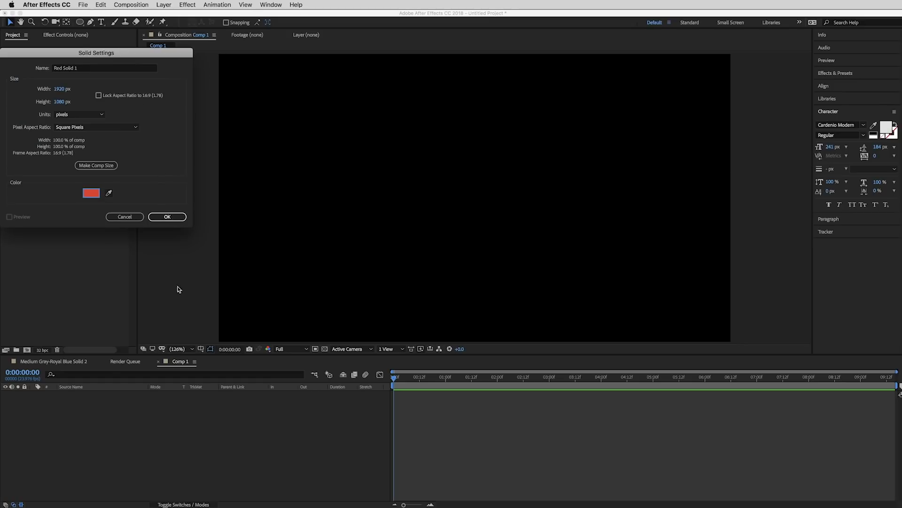
{"action": "left_click", "coordinate": [168, 217]}
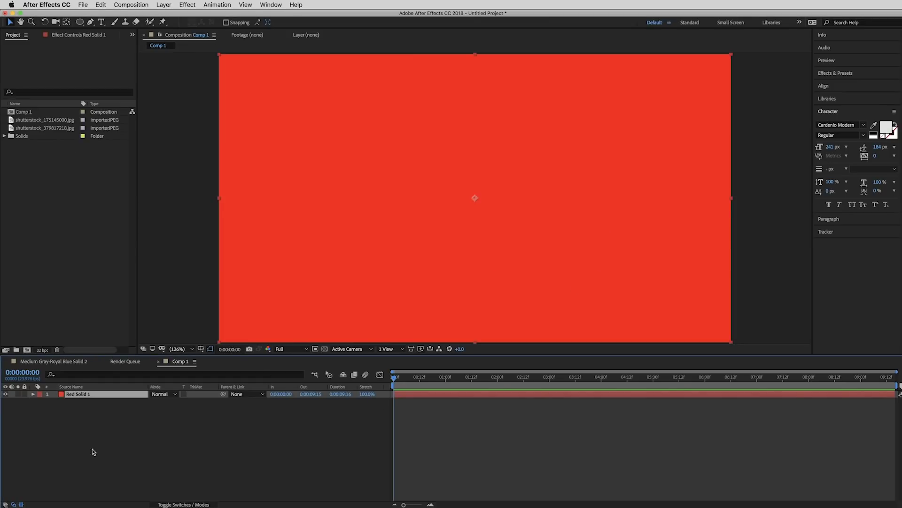
- Move the red solid's anchor point by eye from its centre to the middle of its right edge with the Pan Behind tool
{"action": "left_click", "coordinate": [181, 349]}
{"action": "left_click", "coordinate": [288, 284]}
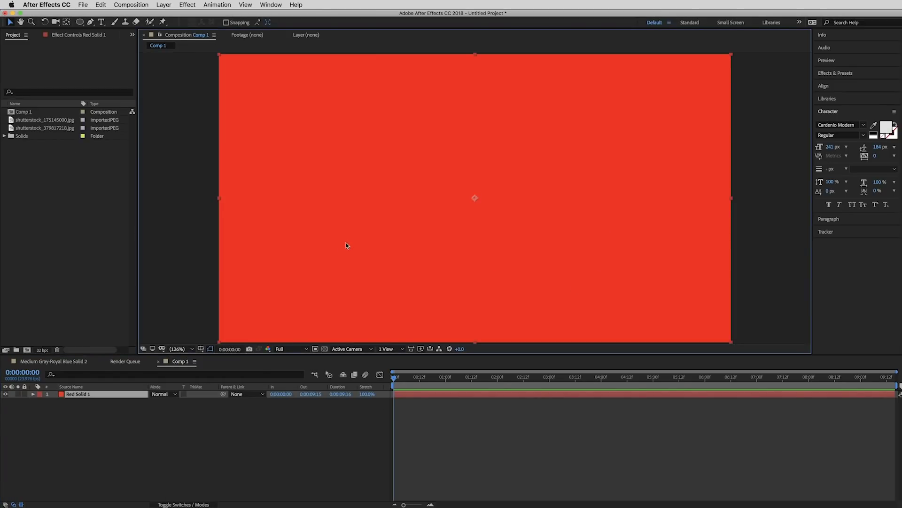
{"action": "key", "text": "comma"}
{"action": "key", "text": "comma"}
{"action": "key", "text": "period"}
{"action": "left_click", "coordinate": [177, 478]}
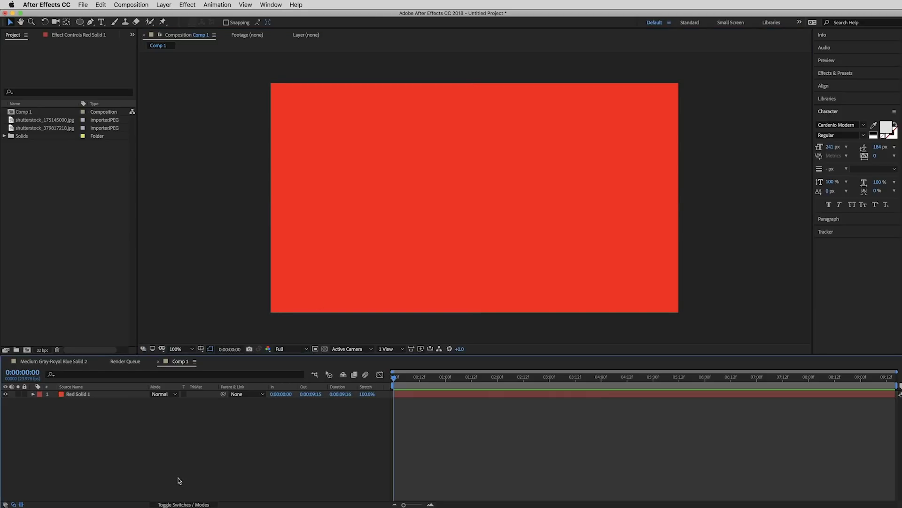
{"action": "left_click", "coordinate": [78, 396]}
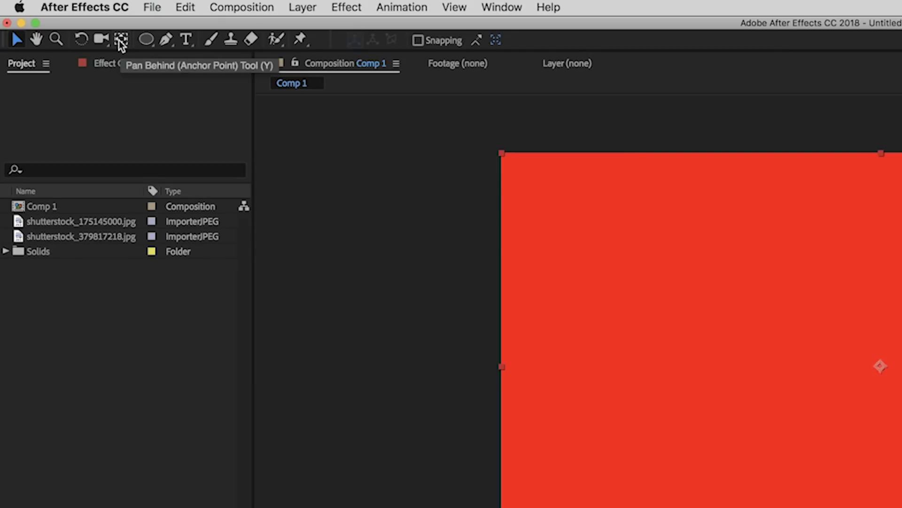
{"action": "left_click", "coordinate": [121, 41]}
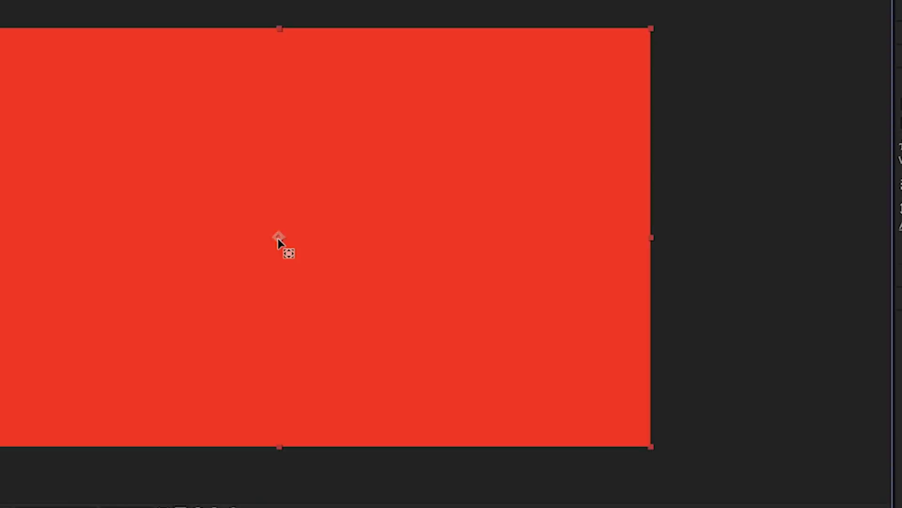
{"action": "left_click_drag", "start_coordinate": [474, 200], "coordinate": [651, 202]}
- Refine the anchor point at close range so it sits exactly on the midpoint of the red solid's right edge
{"action": "mouse_move", "coordinate": [573, 266]}
{"action": "left_mouse_down"}
{"action": "mouse_move", "coordinate": [634, 262]}
{"action": "mouse_move", "coordinate": [210, 285]}
{"action": "left_mouse_up"}
{"action": "scroll", "coordinate": [637, 274], "scroll_direction": "up", "scroll_amount": 3}
{"action": "left_click_drag", "start_coordinate": [620, 312], "coordinate": [1, 332]}
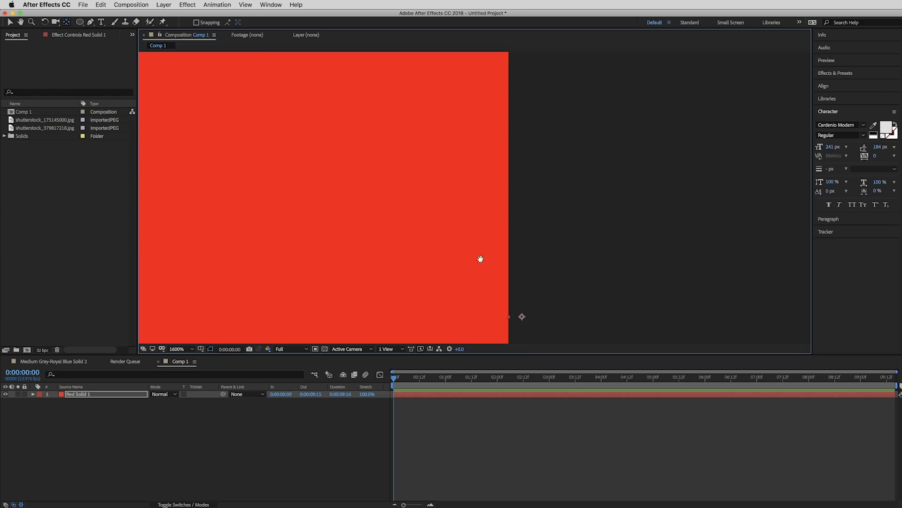
{"action": "left_click_drag", "start_coordinate": [480, 256], "coordinate": [353, 104]}
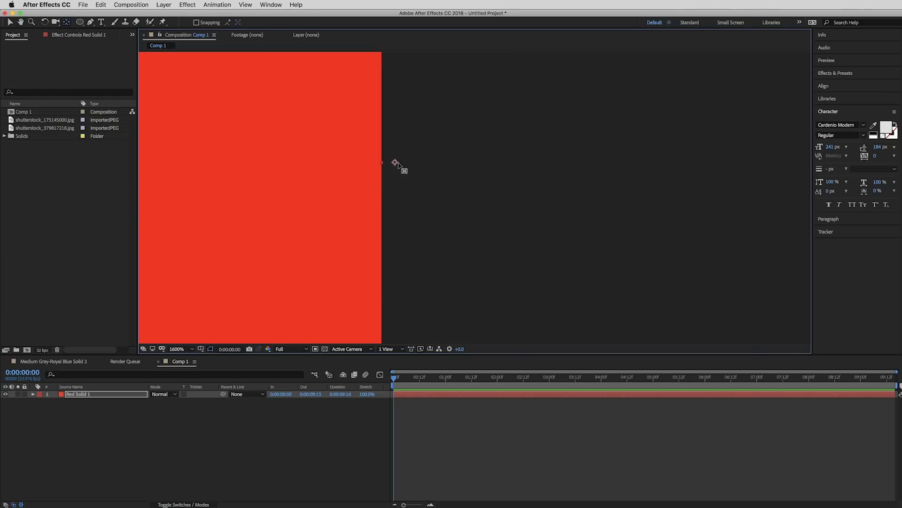
{"action": "left_click_drag", "start_coordinate": [397, 165], "coordinate": [382, 163]}
{"action": "key", "text": "shift+slash"}
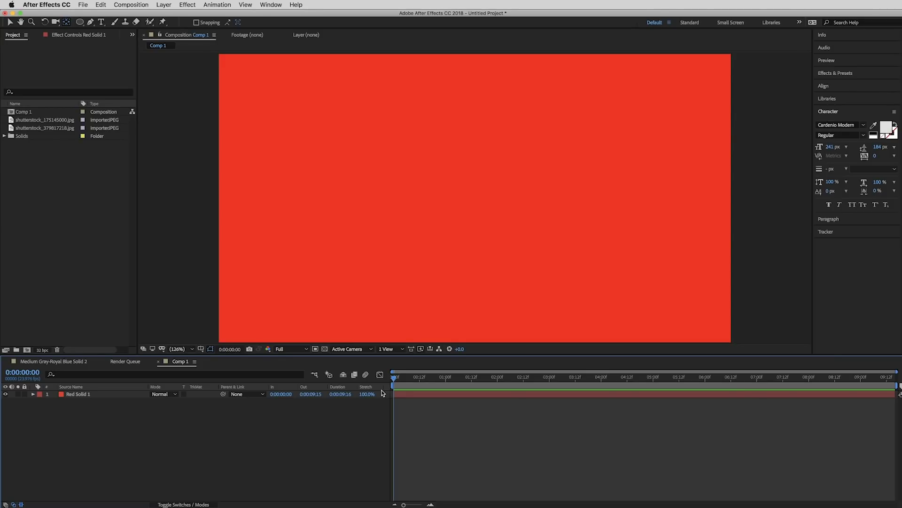
- Animate the red solid's Position from X -1.9 at frame 0 to its full-frame position at frame 13
{"action": "left_click", "coordinate": [93, 394]}
{"action": "key", "text": "p"}
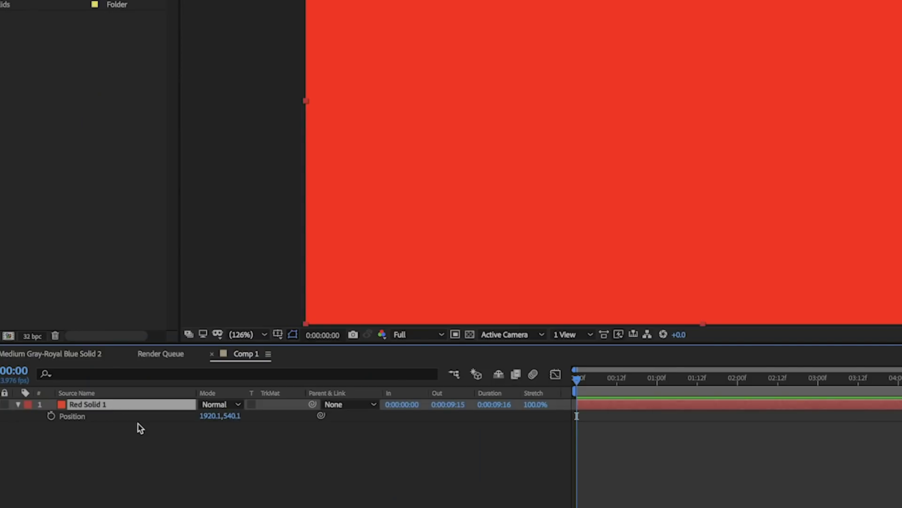
{"action": "left_click", "coordinate": [51, 416]}
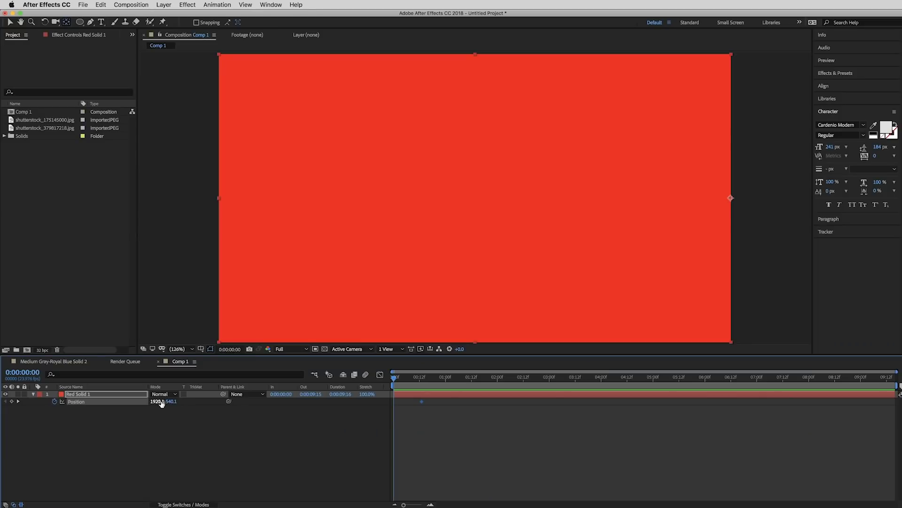
{"action": "left_click_drag", "start_coordinate": [161, 404], "coordinate": [102, 414]}
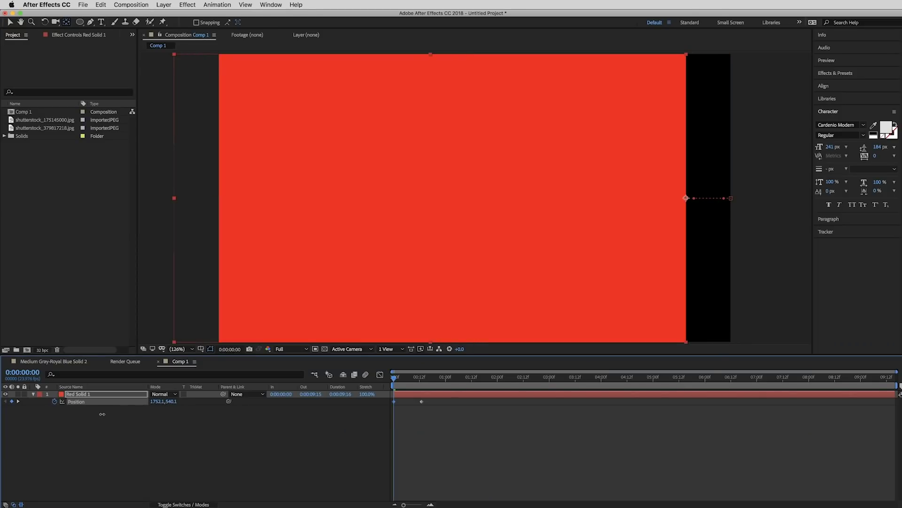
{"action": "left_click_drag", "start_coordinate": [102, 414], "coordinate": [2, 420]}
{"action": "left_click_drag", "start_coordinate": [162, 401], "coordinate": [105, 411]}
{"action": "left_click", "coordinate": [287, 469]}
- Apply Easy Ease to the Position keyframe at frame 13 and scrub through the solid's slide-in
{"action": "right_click", "coordinate": [421, 402]}
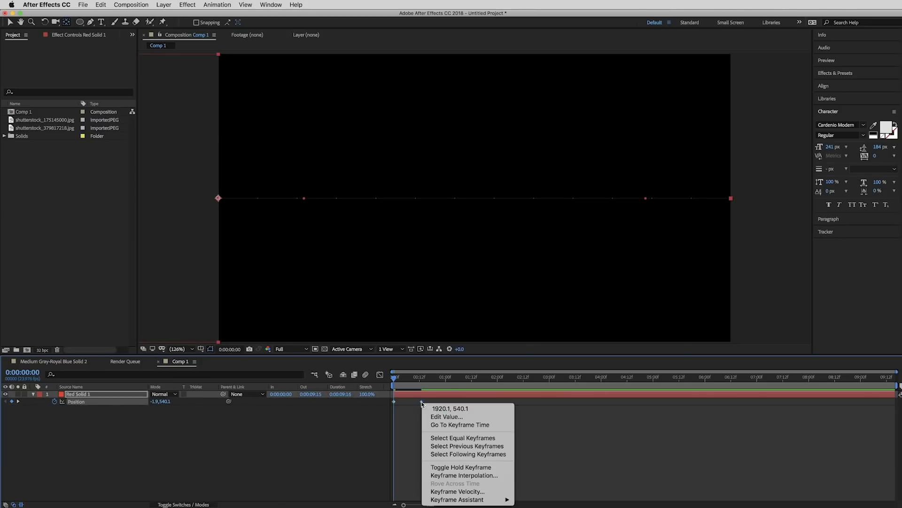
{"action": "mouse_move", "coordinate": [459, 499]}
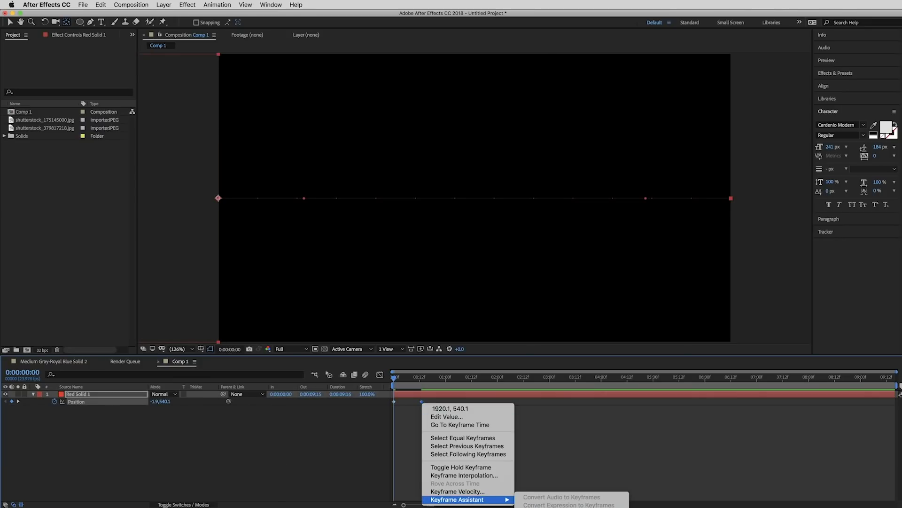
{"action": "left_click", "coordinate": [536, 507]}
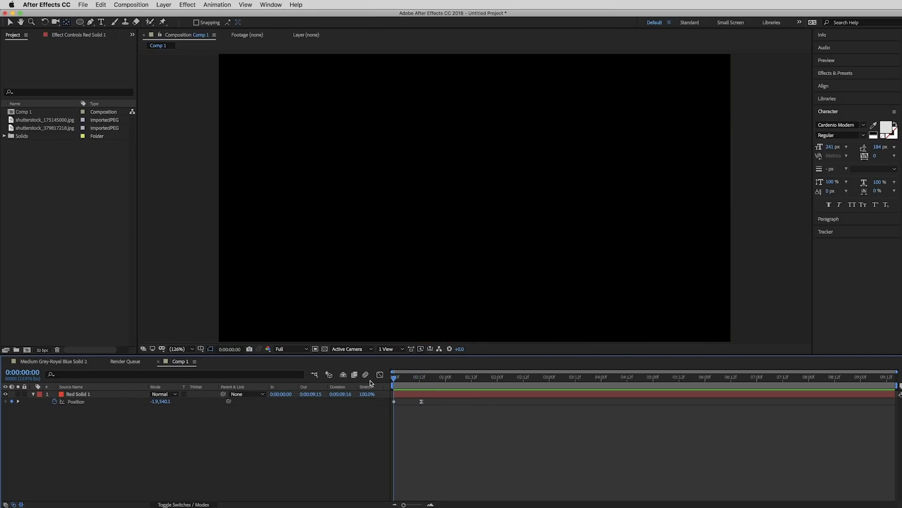
{"action": "left_click", "coordinate": [396, 382]}
{"action": "left_click_drag", "start_coordinate": [396, 381], "coordinate": [420, 382]}
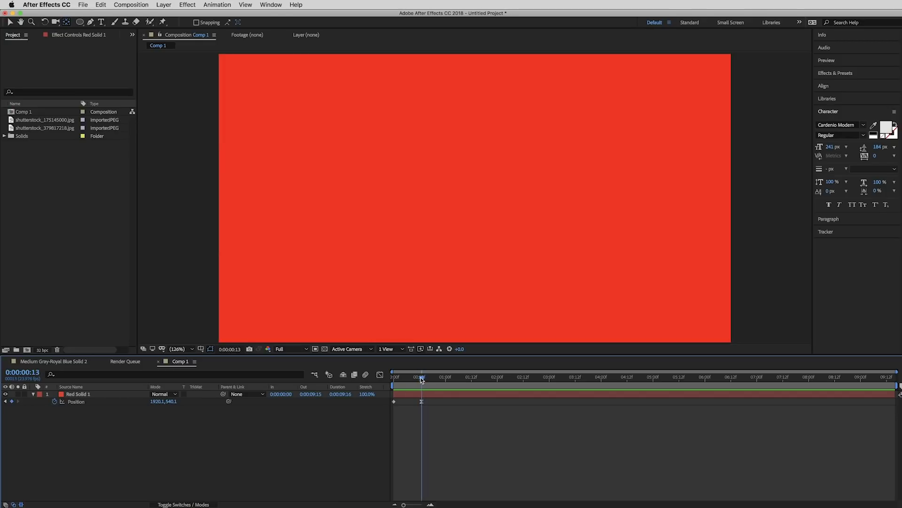
- Unlink the red solid's Scale dimensions and set a 100% Scale keyframe at frame 12
{"action": "left_click", "coordinate": [78, 395]}
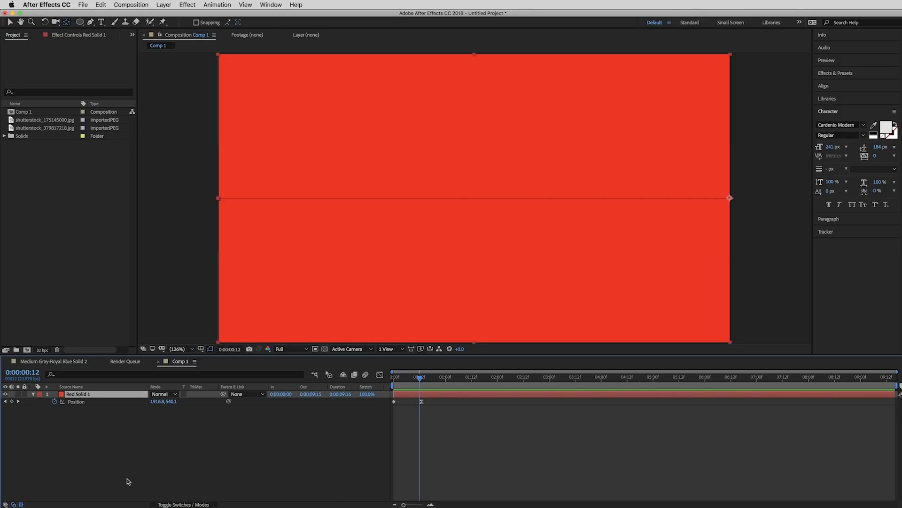
{"action": "key", "text": "s"}
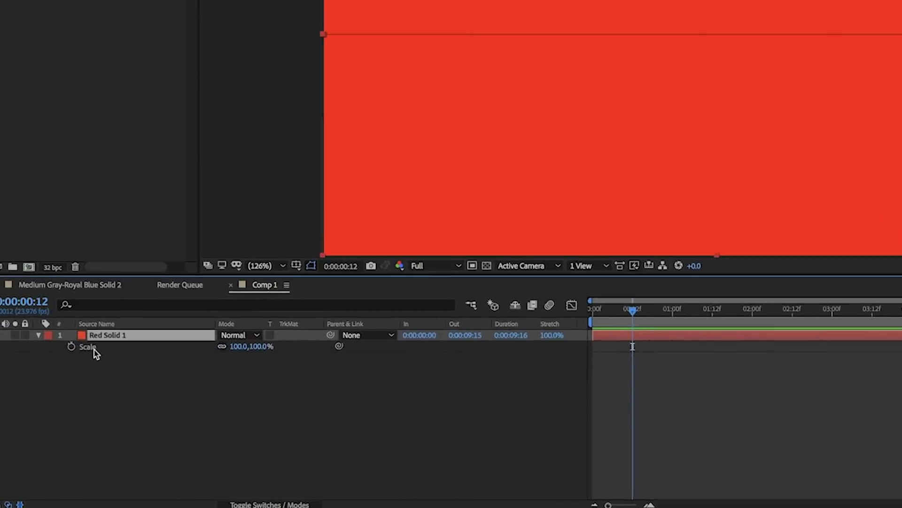
{"action": "left_click", "coordinate": [239, 333]}
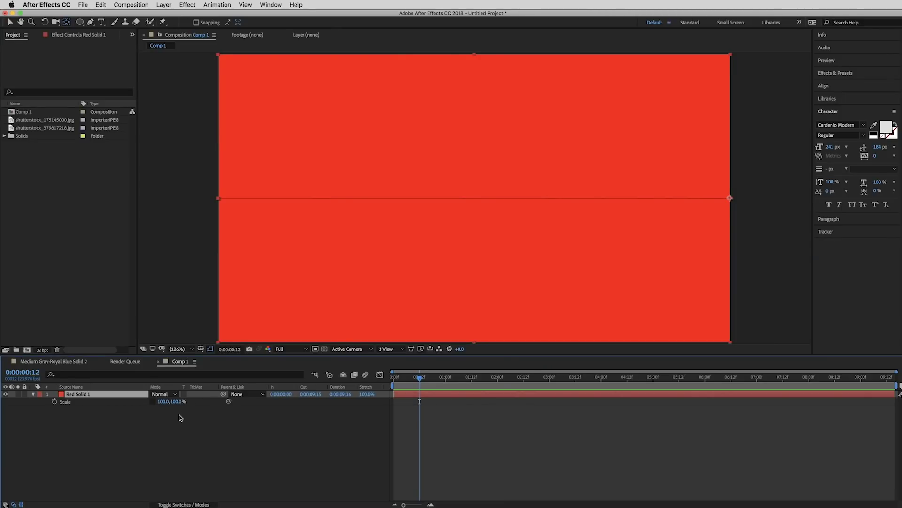
{"action": "left_click", "coordinate": [179, 417]}
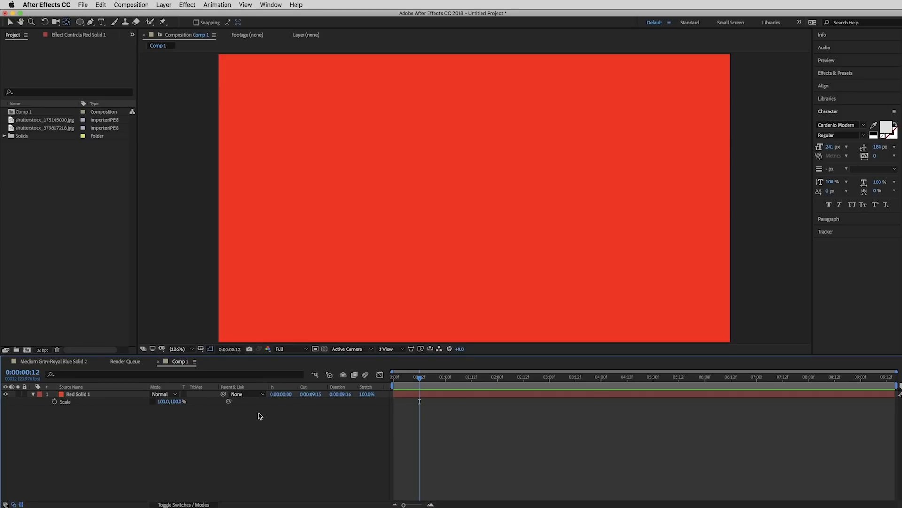
{"action": "mouse_move", "coordinate": [422, 384]}
{"action": "left_mouse_down"}
{"action": "mouse_move", "coordinate": [405, 376]}
{"action": "mouse_move", "coordinate": [419, 377]}
{"action": "left_mouse_up"}
{"action": "left_click", "coordinate": [55, 401]}
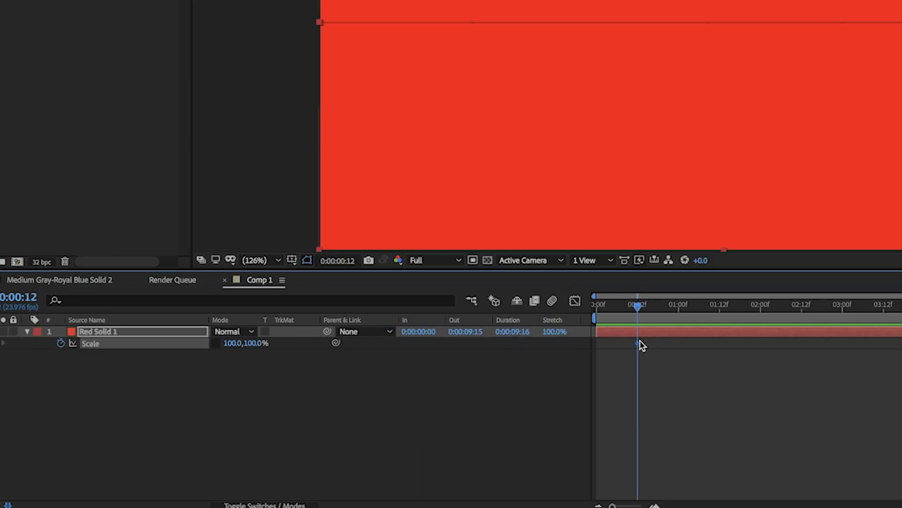
- Set the red solid's horizontal scale to 0% at frame 23 and apply Easy Ease to that keyframe
{"action": "left_click_drag", "start_coordinate": [638, 306], "coordinate": [677, 306]}
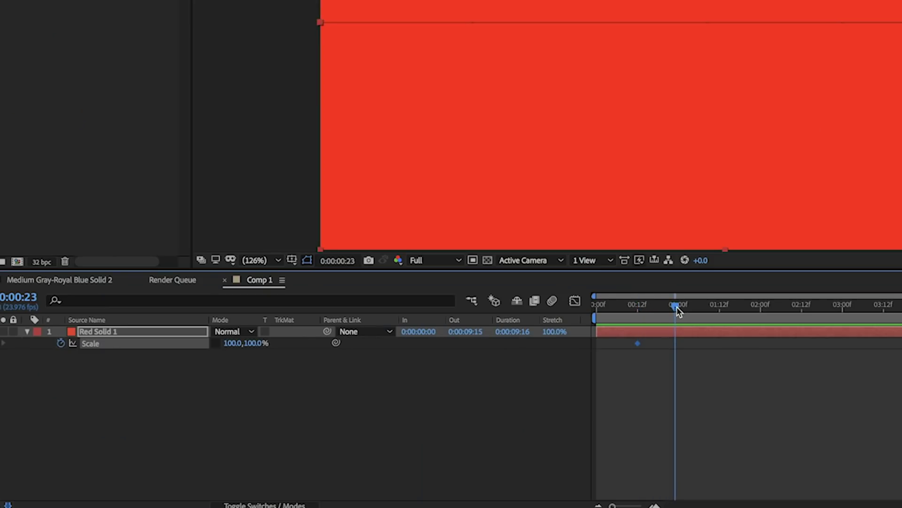
{"action": "left_click", "coordinate": [233, 343]}
{"action": "type", "text": "0"}
{"action": "key", "text": "Return"}
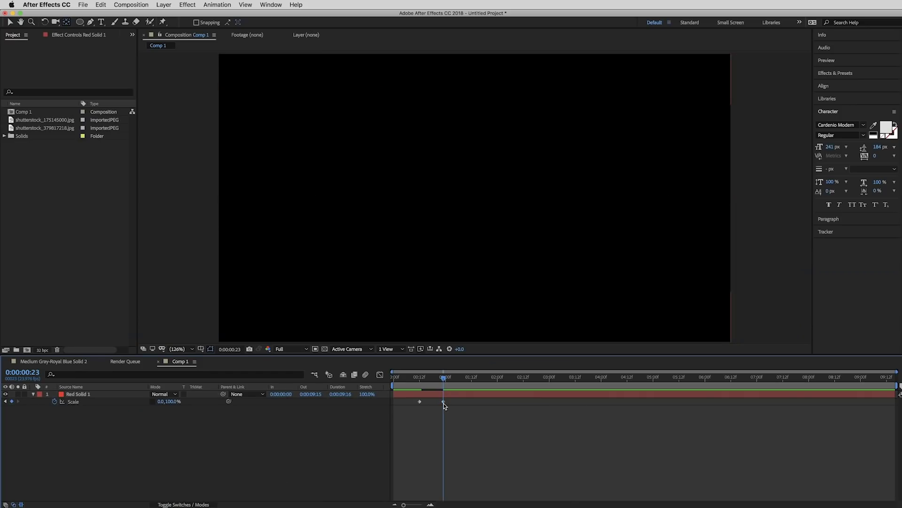
{"action": "right_click", "coordinate": [675, 343]}
{"action": "mouse_move", "coordinate": [490, 504]}
{"action": "left_click", "coordinate": [560, 507]}
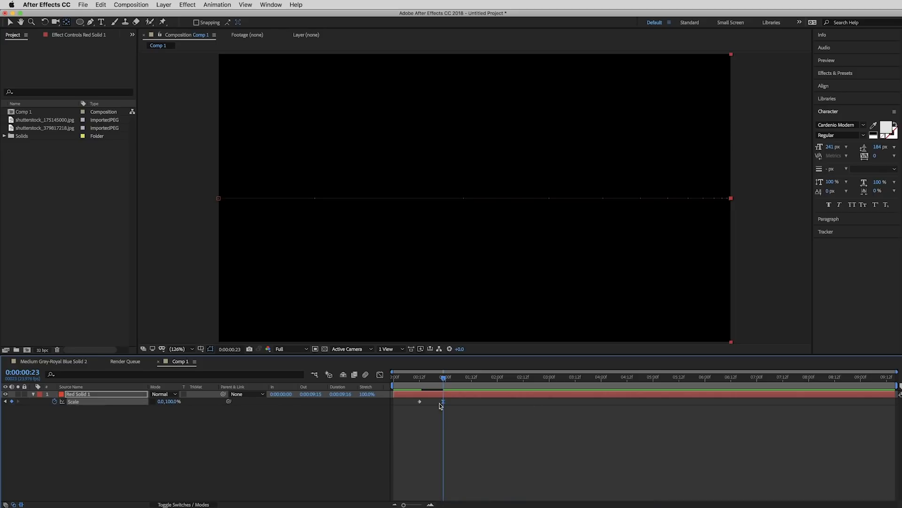
- Check the Scale curve in the Graph Editor and preview the red wipe over the first second, returning to frame 12
{"action": "left_click", "coordinate": [380, 375]}
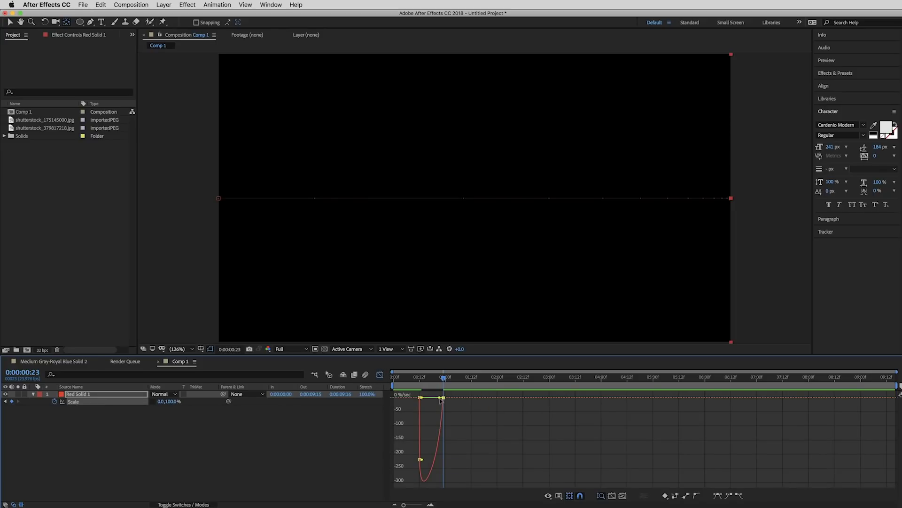
{"action": "key", "text": "shift+F3"}
{"action": "key", "text": "space"}
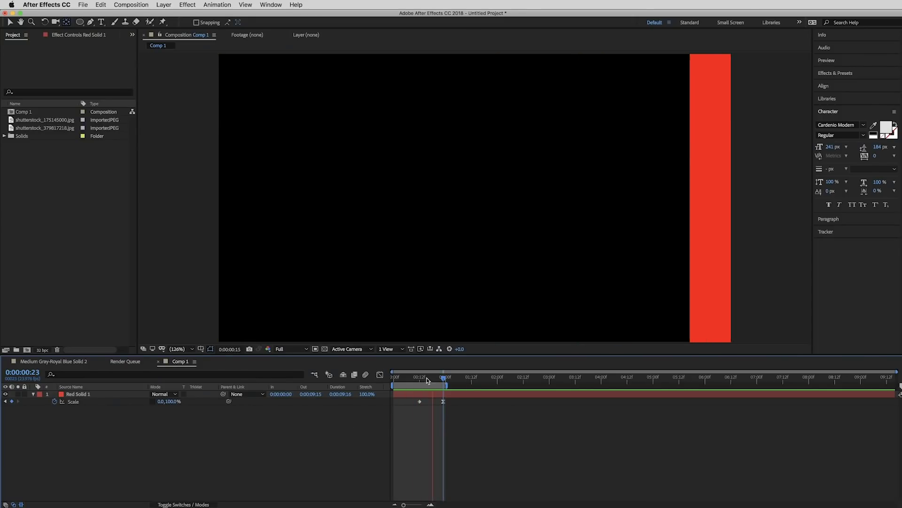
{"action": "left_click", "coordinate": [418, 378]}
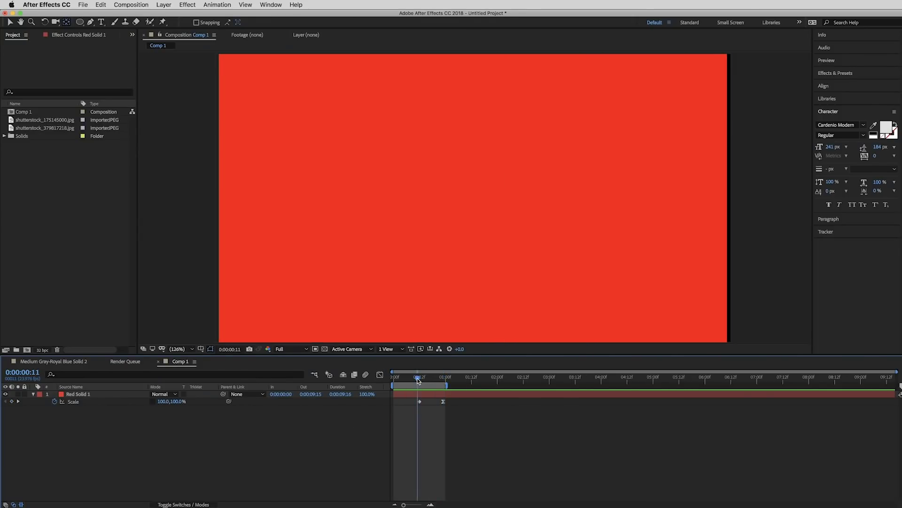
{"action": "left_click_drag", "start_coordinate": [418, 379], "coordinate": [420, 380]}
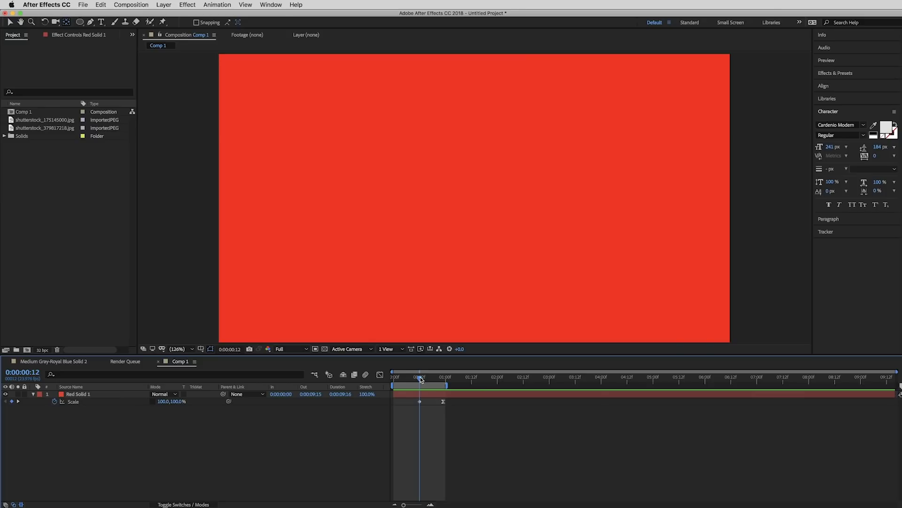